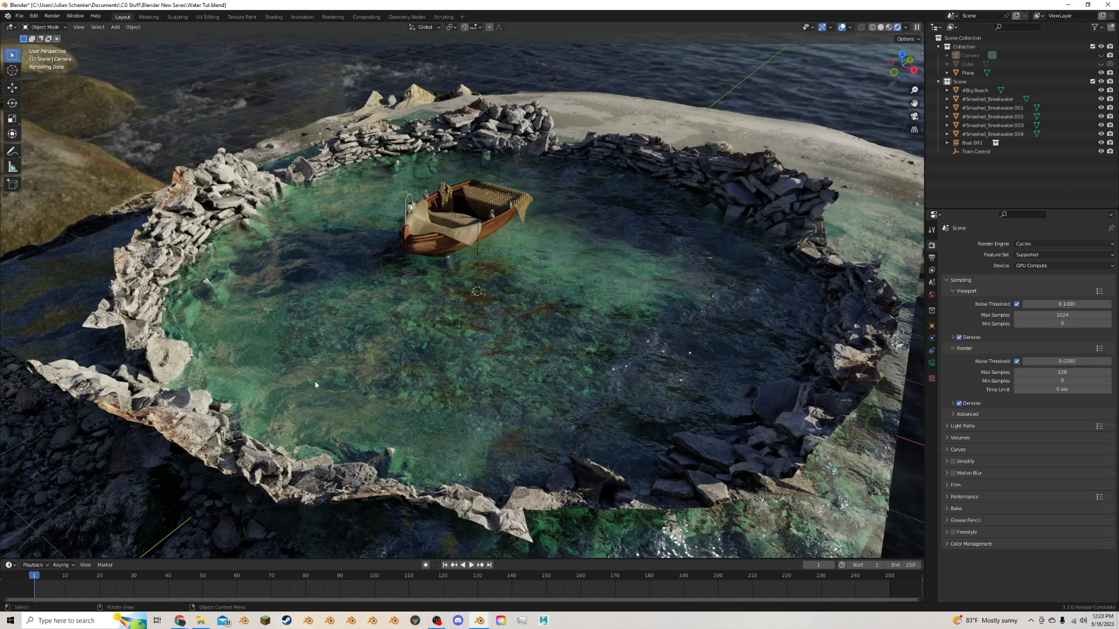
Step: Switch to the Shading workspace and hide the existing water plane in the rock pool
{"action": "left_click", "coordinate": [274, 17]}
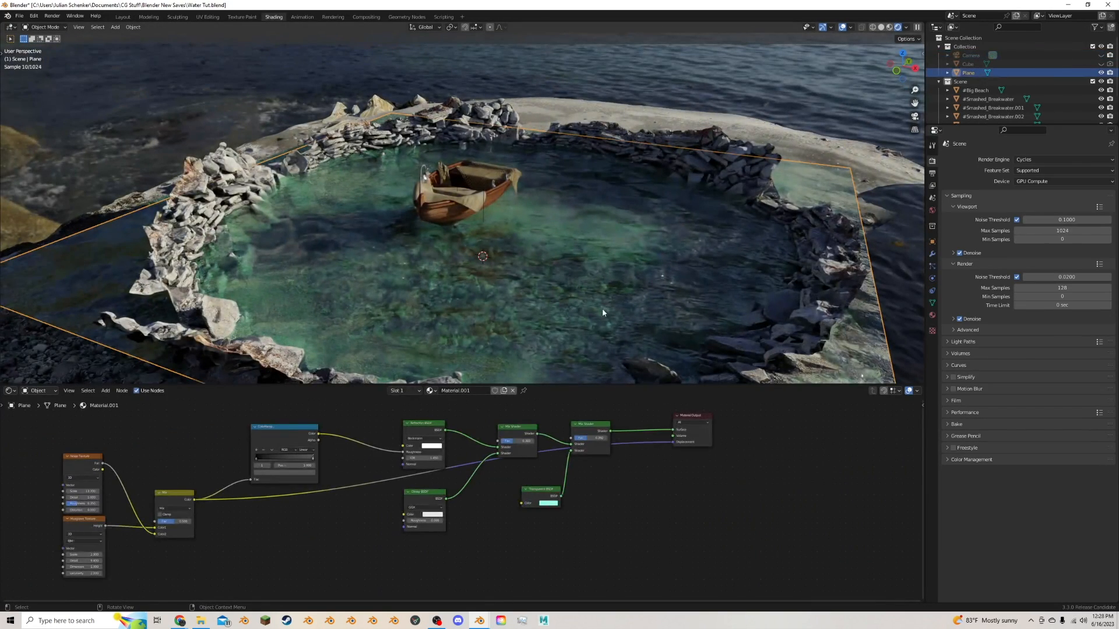
{"action": "middle_click_drag", "start_coordinate": [480, 498], "coordinate": [591, 512]}
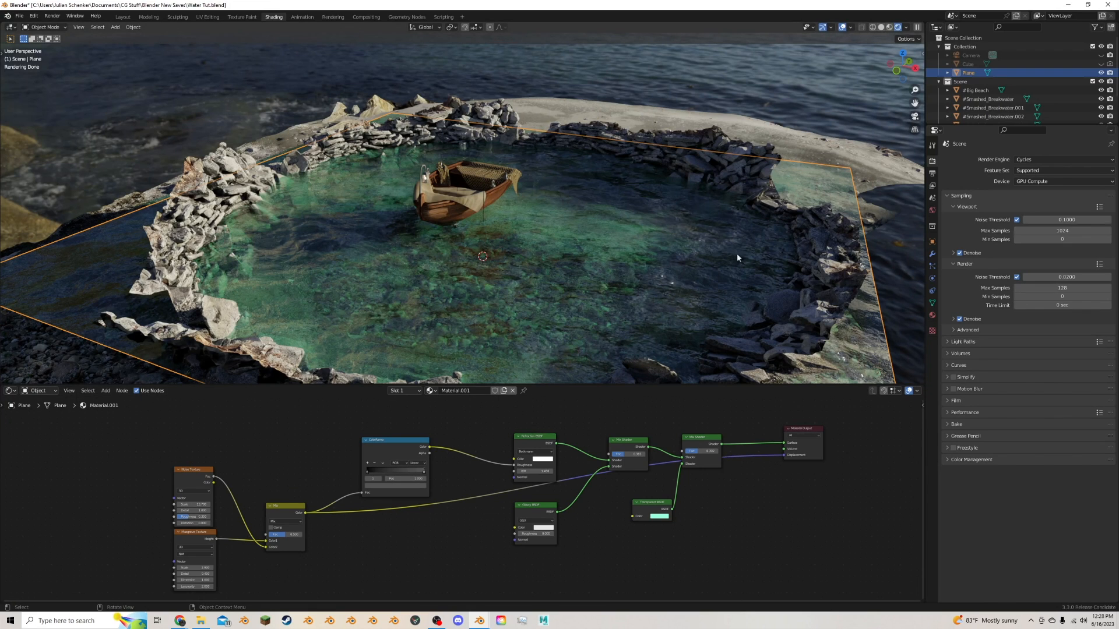
{"action": "key", "text": "h"}
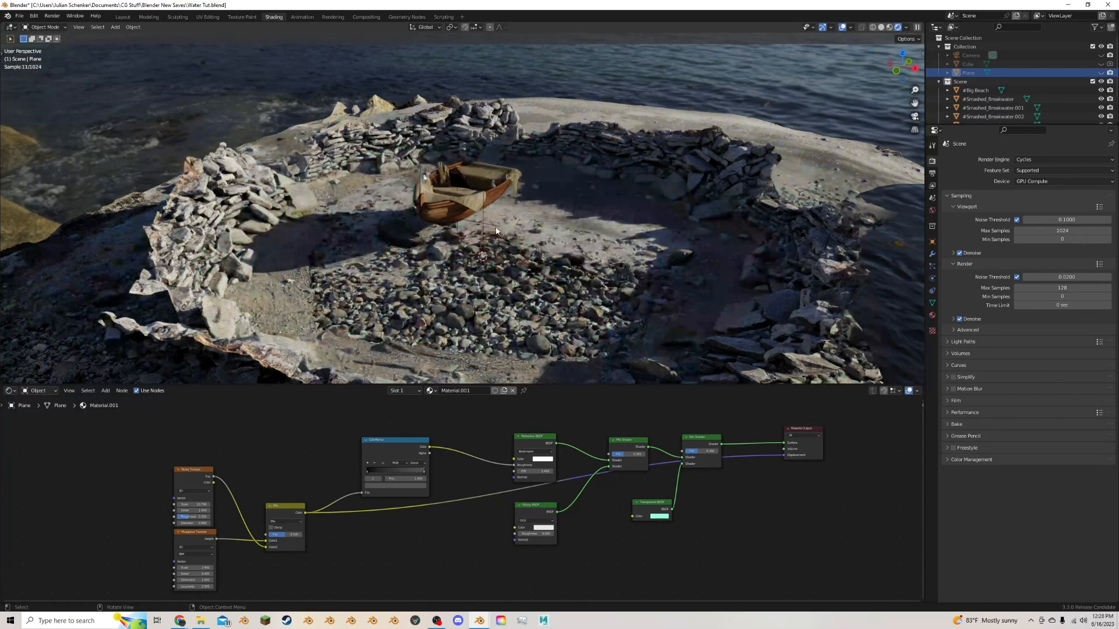
Step: Add a new plane at the centre of the pool and raise it about 0.6 m along the Z axis
{"action": "key", "text": "shift+a"}
{"action": "mouse_move", "coordinate": [490, 228]}
{"action": "left_click", "coordinate": [528, 227]}
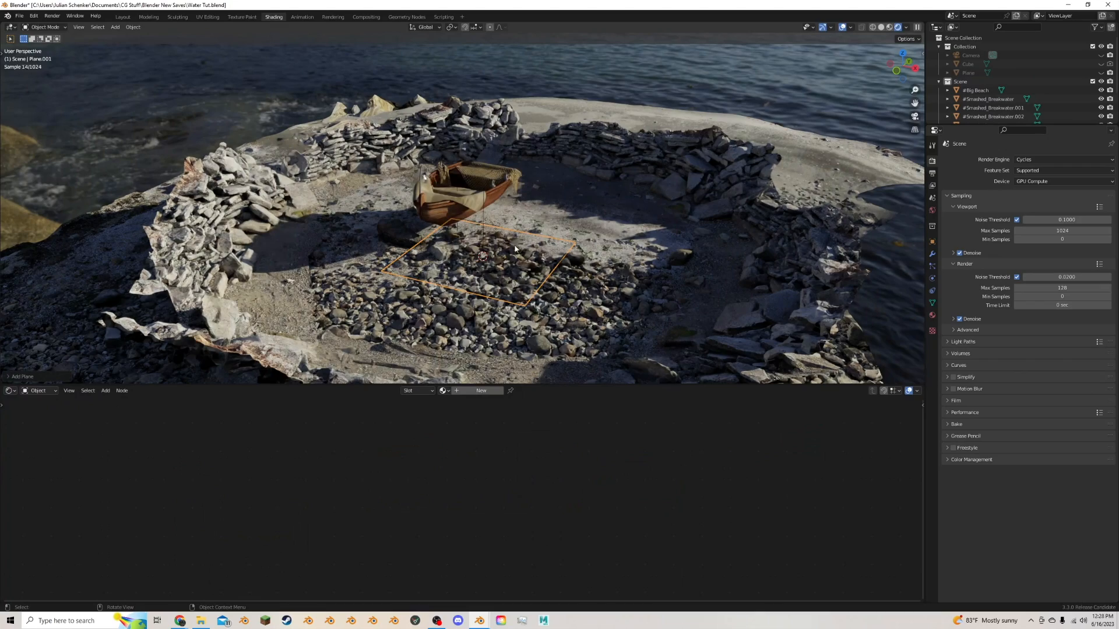
{"action": "key", "text": "g"}
{"action": "key", "text": "z"}
{"action": "left_click", "coordinate": [515, 210]}
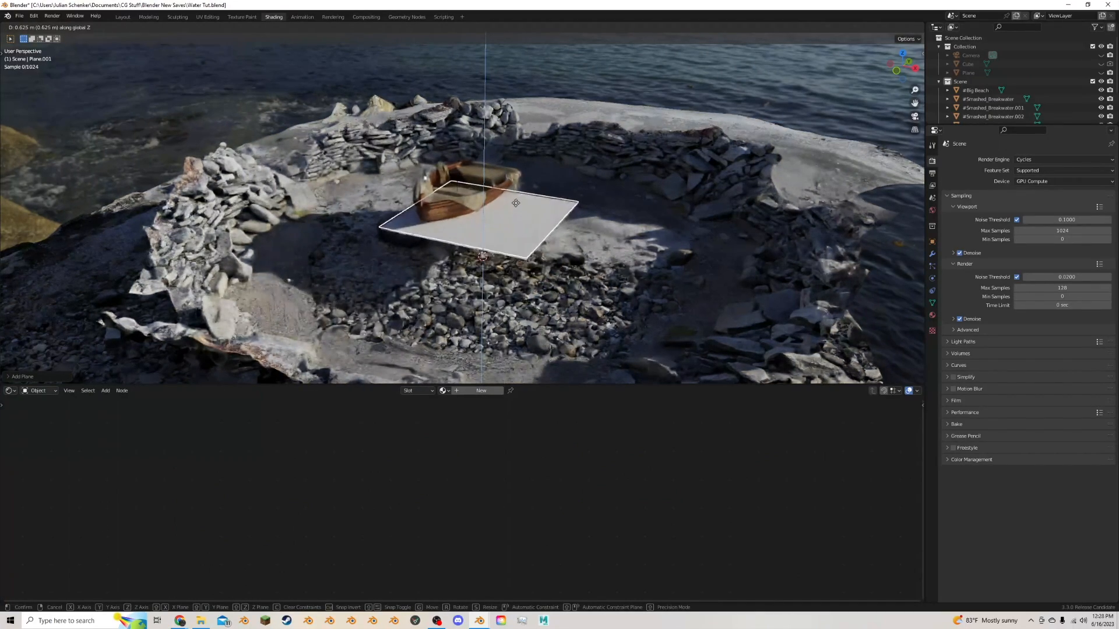
Step: Scale up the new plane's mesh in Edit Mode until it covers the whole pool inside the rock ring
{"action": "scroll", "coordinate": [514, 209], "scroll_direction": "down", "scroll_amount": 3}
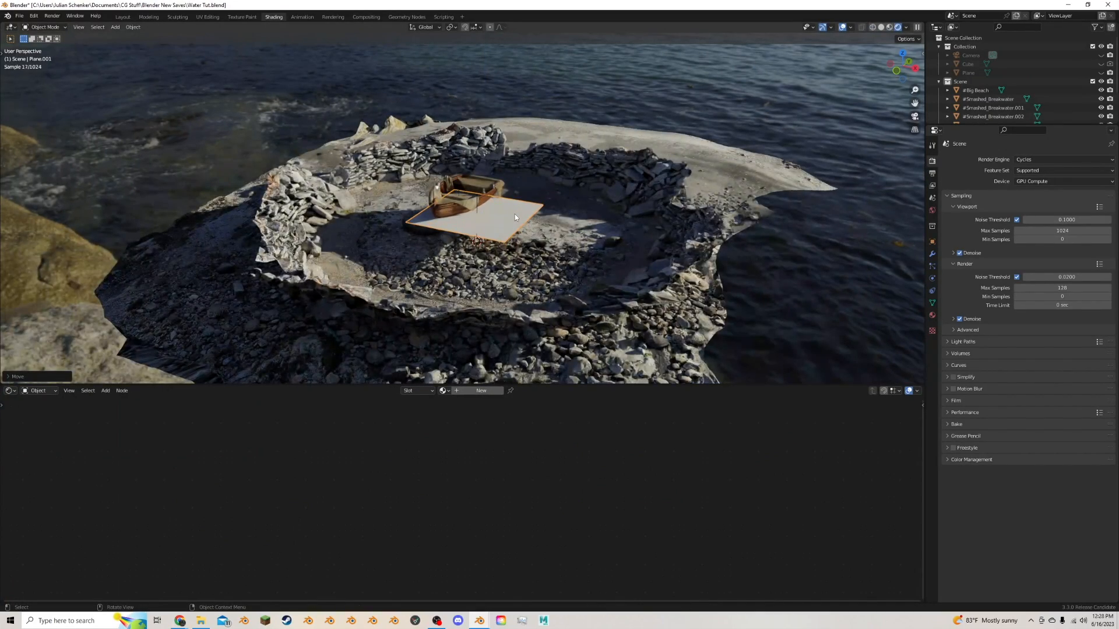
{"action": "key", "text": "Tab"}
{"action": "key", "text": "s"}
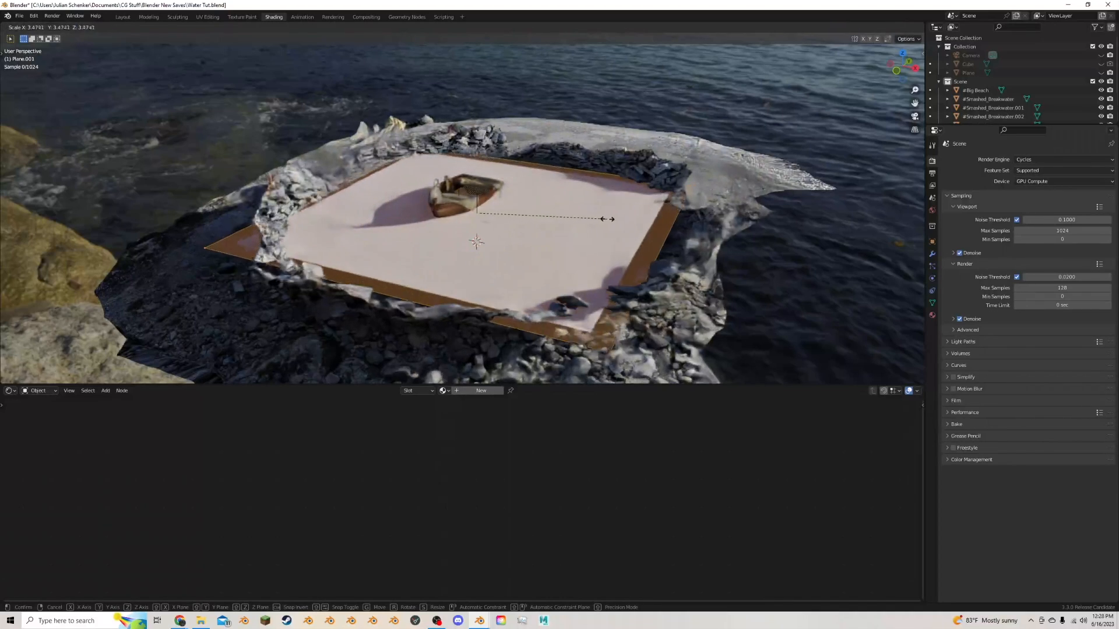
{"action": "left_click", "coordinate": [631, 211]}
{"action": "key", "text": "Tab"}
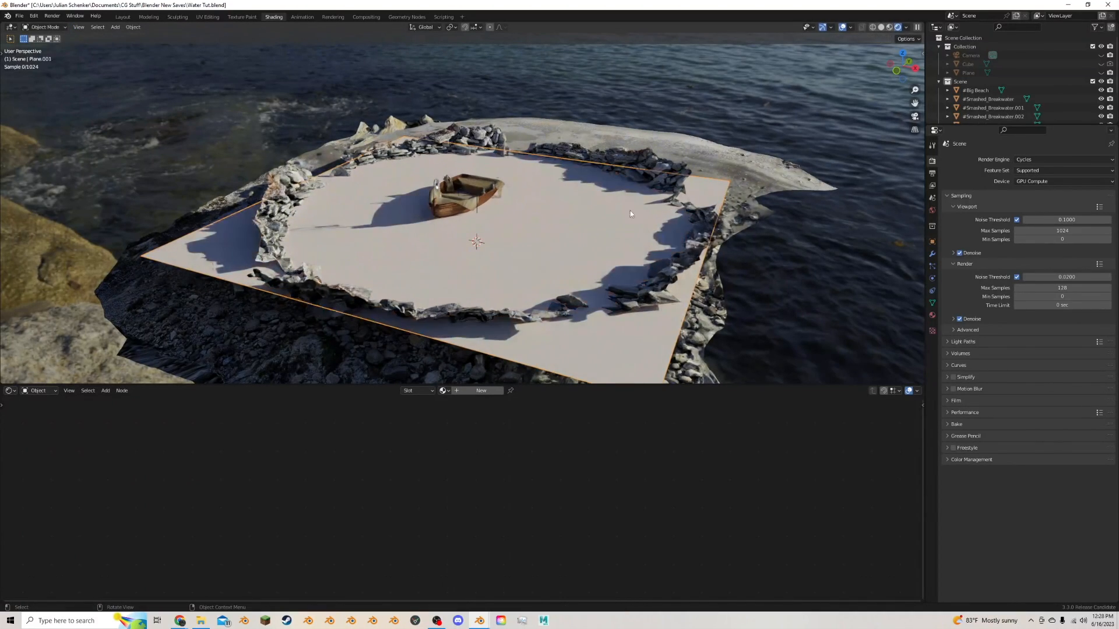
Step: Create a new material for the enlarged plane and delete its Principled BSDF node
{"action": "scroll", "coordinate": [600, 187], "scroll_direction": "up", "scroll_amount": 1}
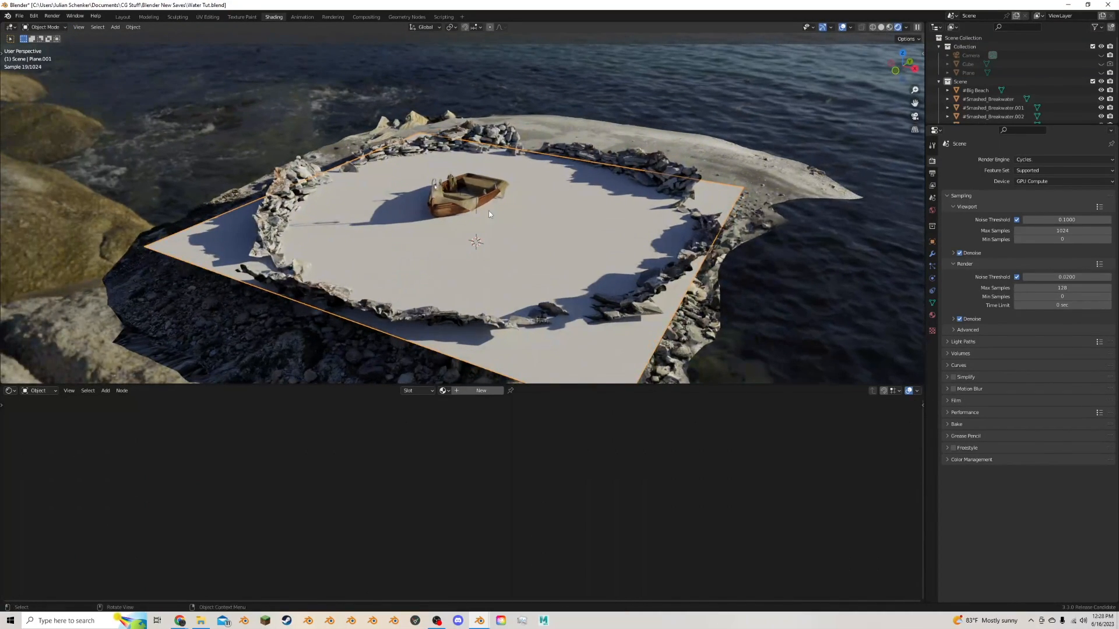
{"action": "scroll", "coordinate": [557, 210], "scroll_direction": "up", "scroll_amount": 3}
{"action": "left_click", "coordinate": [480, 390]}
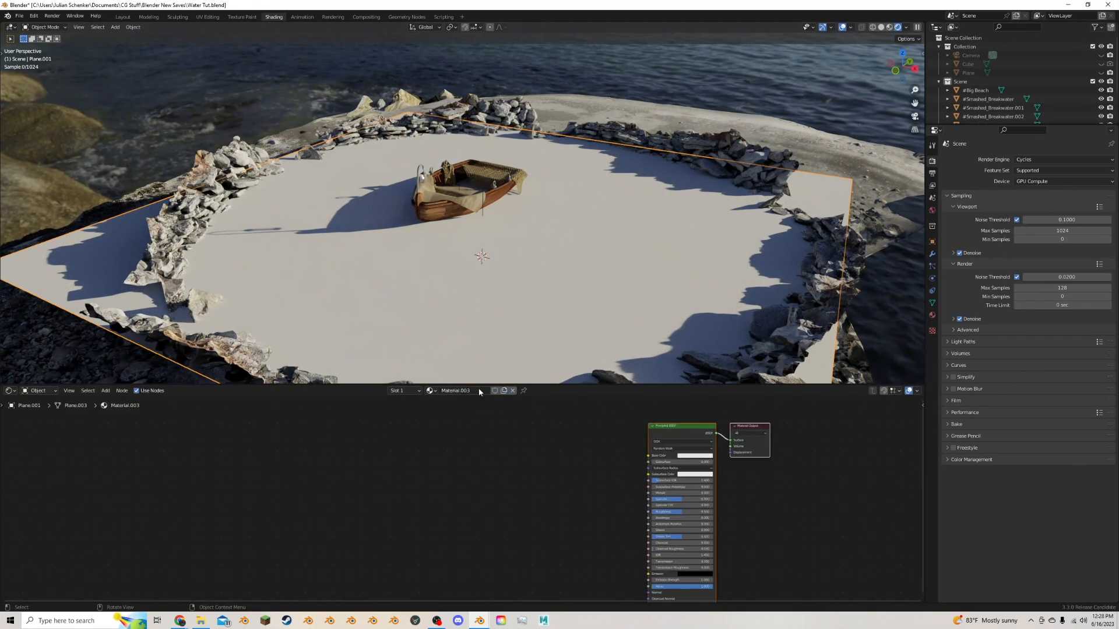
{"action": "middle_click_drag", "start_coordinate": [571, 443], "coordinate": [522, 432]}
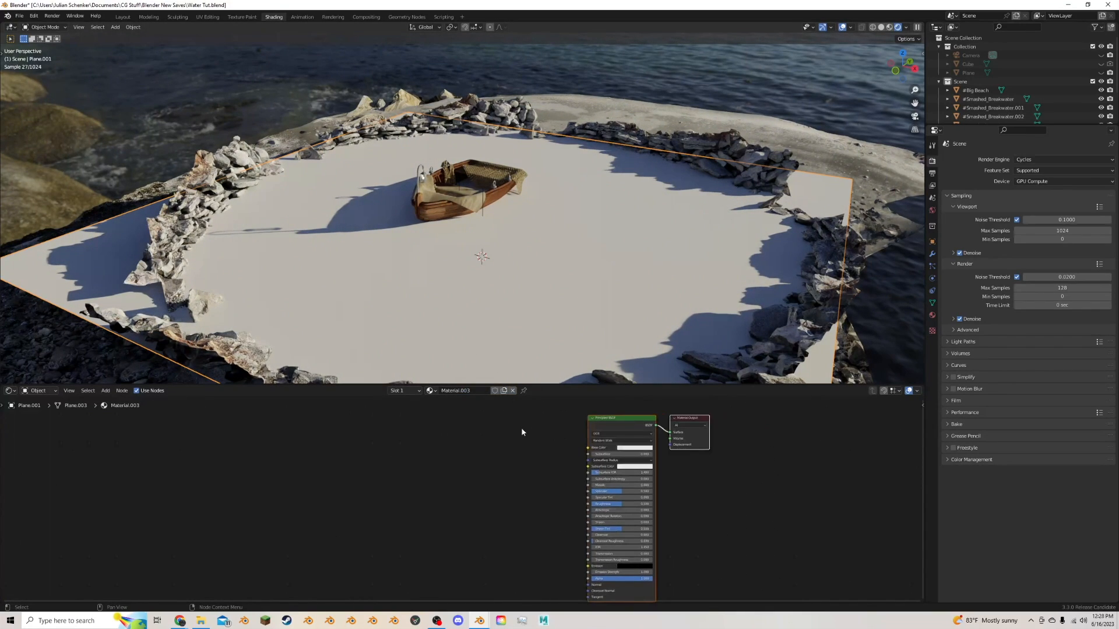
{"action": "left_click", "coordinate": [620, 420]}
{"action": "key", "text": "Delete"}
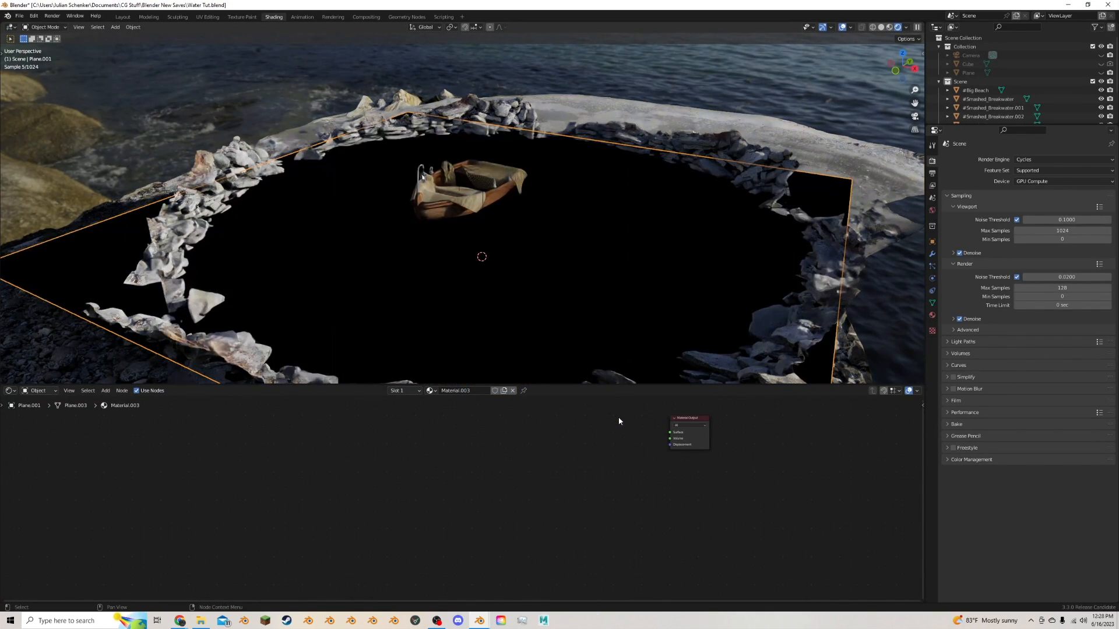
Step: Add a Glossy BSDF node and connect it to the Material Output's Surface input
{"action": "key", "text": "shift+a"}
{"action": "left_click", "coordinate": [541, 425]}
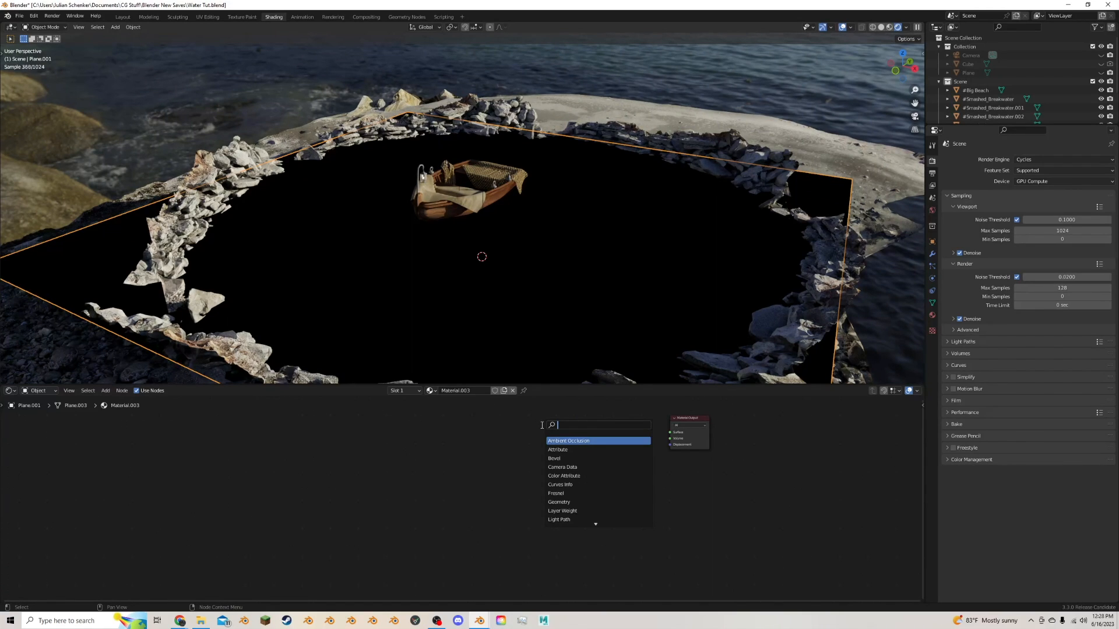
{"action": "type", "text": "glos"}
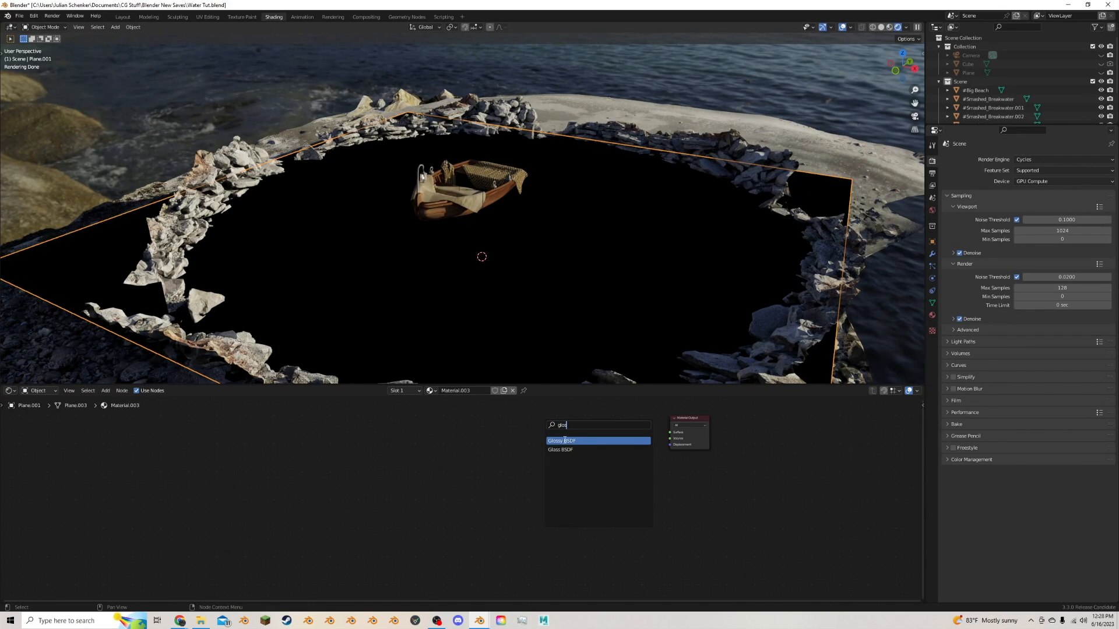
{"action": "left_click", "coordinate": [565, 439]}
{"action": "left_click", "coordinate": [450, 476]}
{"action": "left_click", "coordinate": [450, 475], "text": "ctrl+shift"}
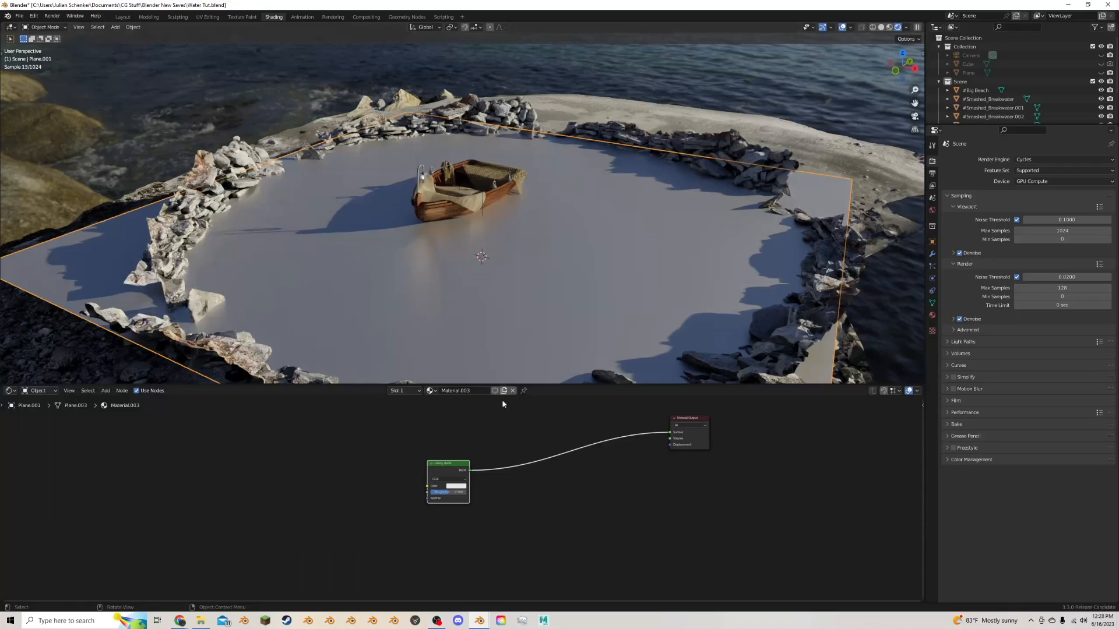
Step: Lower the Glossy BSDF roughness to 0.062 and move the node farther from the Material Output to make room
{"action": "left_click_drag", "start_coordinate": [453, 493], "coordinate": [434, 493]}
{"action": "middle_click_drag", "start_coordinate": [495, 314], "coordinate": [494, 299]}
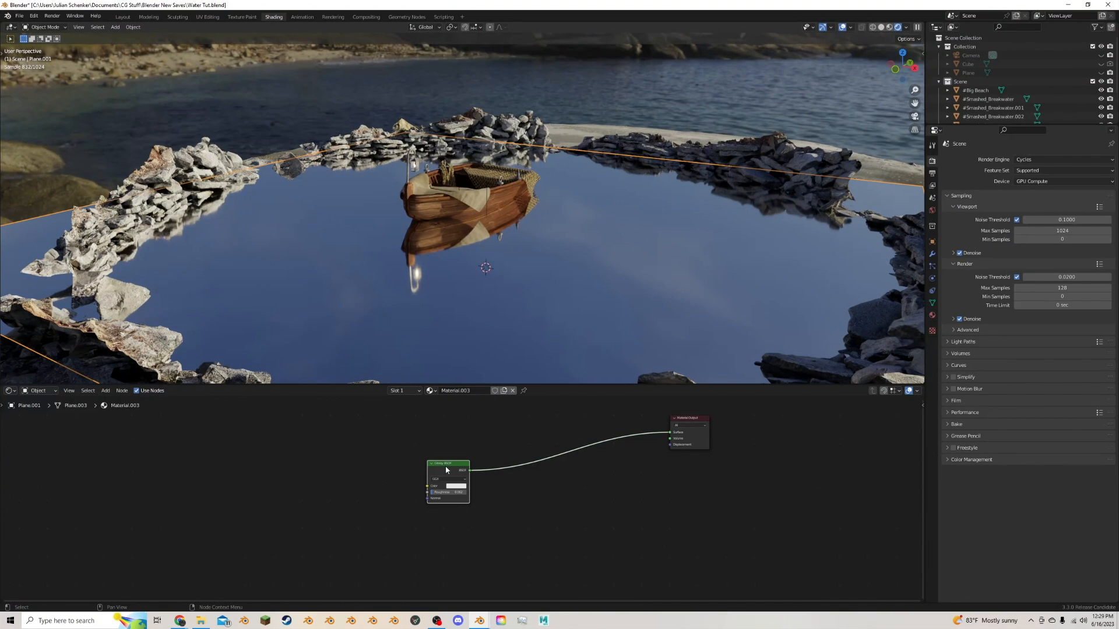
{"action": "left_click_drag", "start_coordinate": [447, 469], "coordinate": [440, 457]}
{"action": "scroll", "coordinate": [482, 250], "scroll_direction": "down", "scroll_amount": 3}
{"action": "middle_click_drag", "start_coordinate": [483, 249], "coordinate": [476, 233]}
{"action": "middle_click_drag", "start_coordinate": [540, 213], "coordinate": [538, 227]}
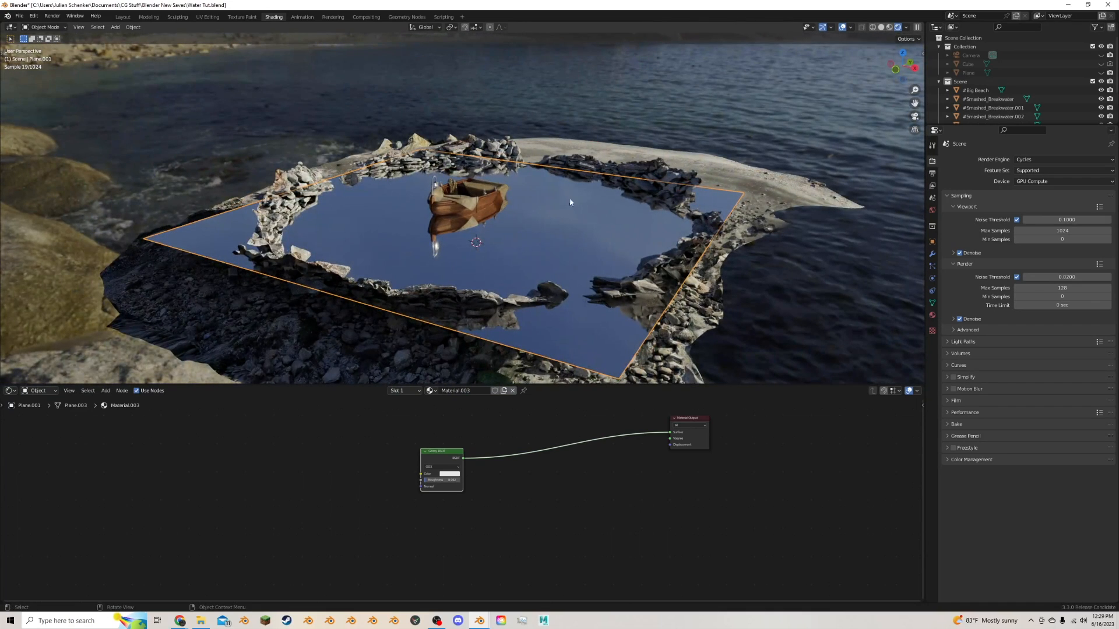
{"action": "scroll", "coordinate": [538, 228], "scroll_direction": "up", "scroll_amount": 3}
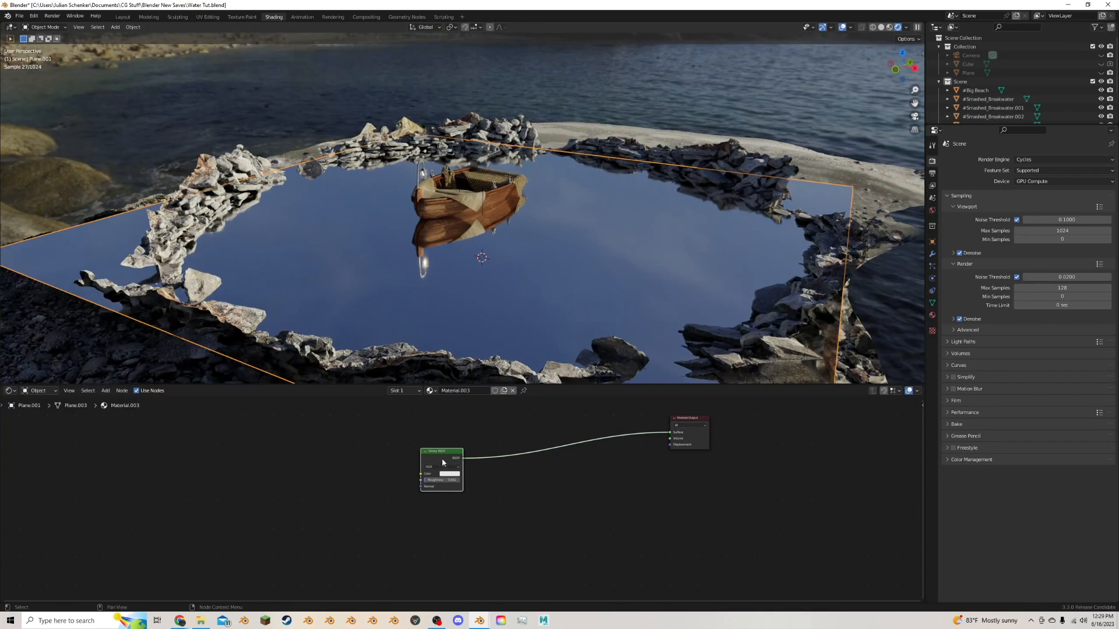
{"action": "left_click_drag", "start_coordinate": [442, 476], "coordinate": [399, 452]}
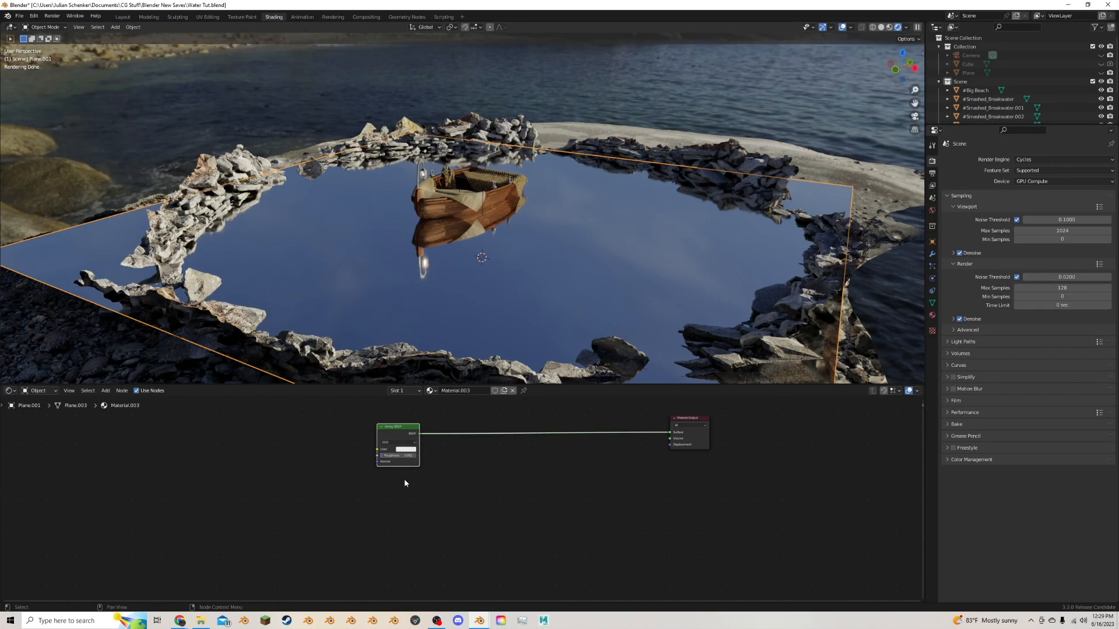
Step: Add a Musgrave Texture node below the Glossy BSDF and connect its Height to the Material Output's Displacement input
{"action": "key", "text": "shift+a"}
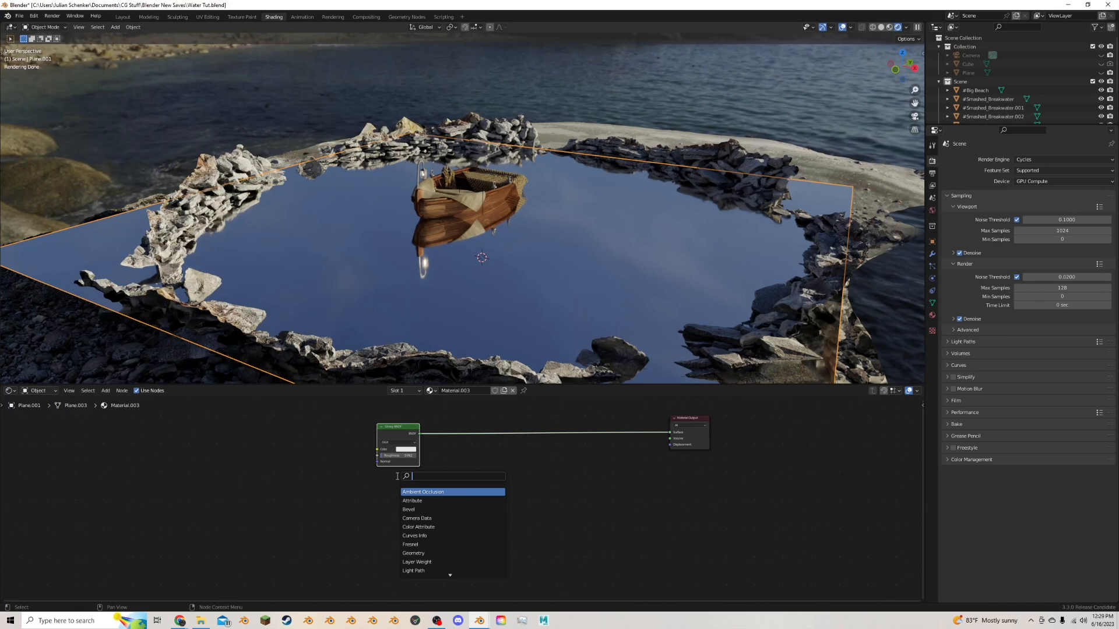
{"action": "type", "text": "mu"}
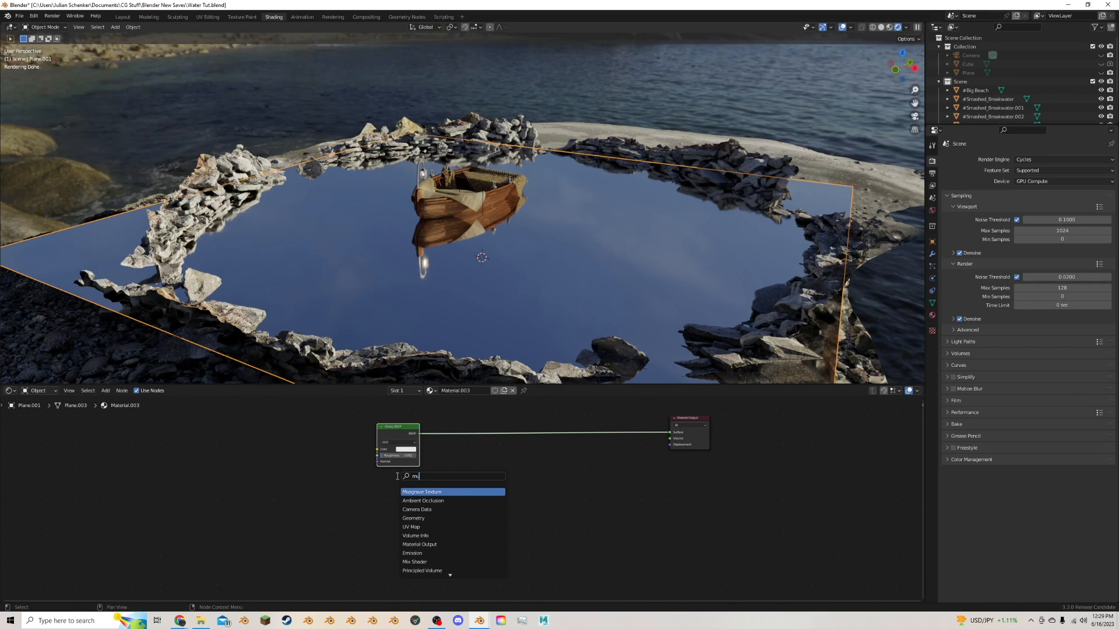
{"action": "left_click", "coordinate": [422, 492]}
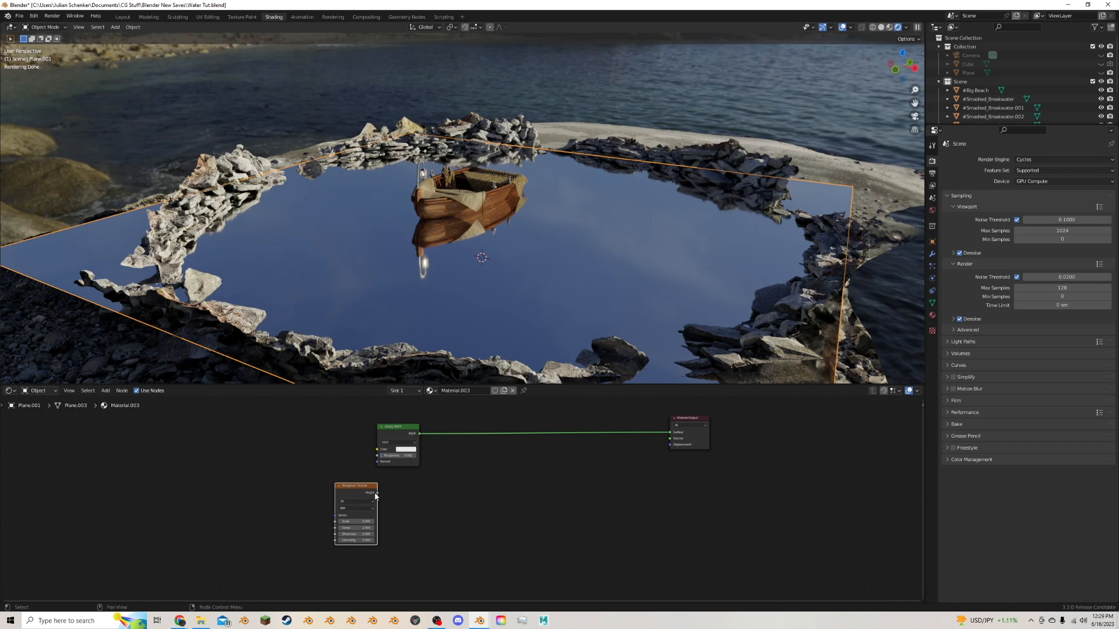
{"action": "left_click_drag", "start_coordinate": [375, 495], "coordinate": [671, 444]}
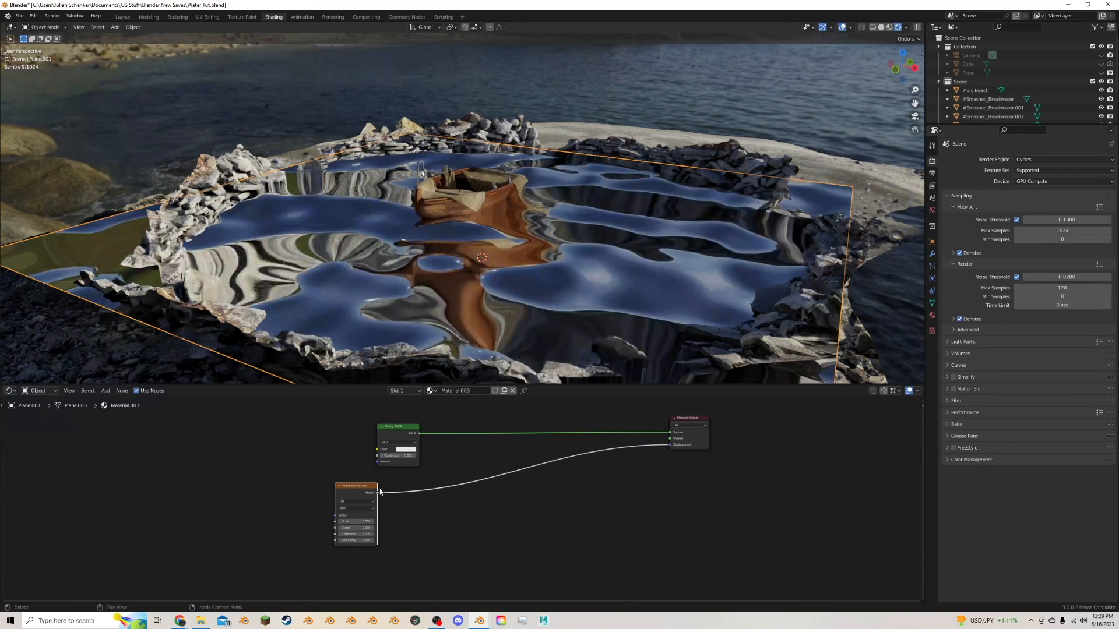
Step: Set the Musgrave Texture scale to 7.3 and preview the texture directly on the plane's surface
{"action": "scroll", "coordinate": [380, 501], "scroll_direction": "up", "scroll_amount": 3}
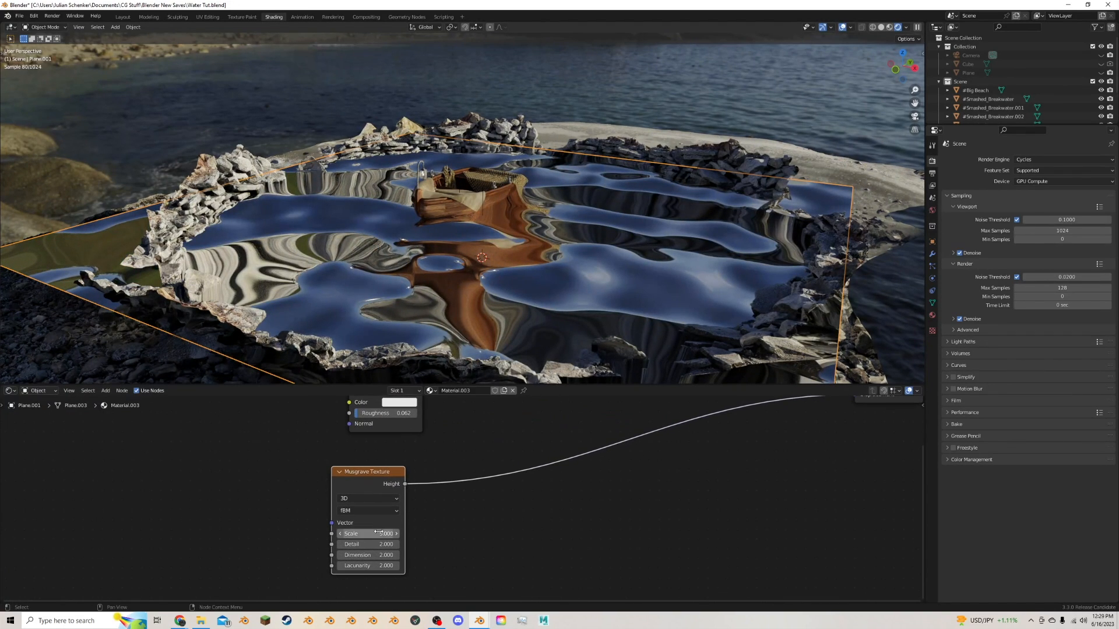
{"action": "left_click_drag", "start_coordinate": [377, 533], "coordinate": [425, 533]}
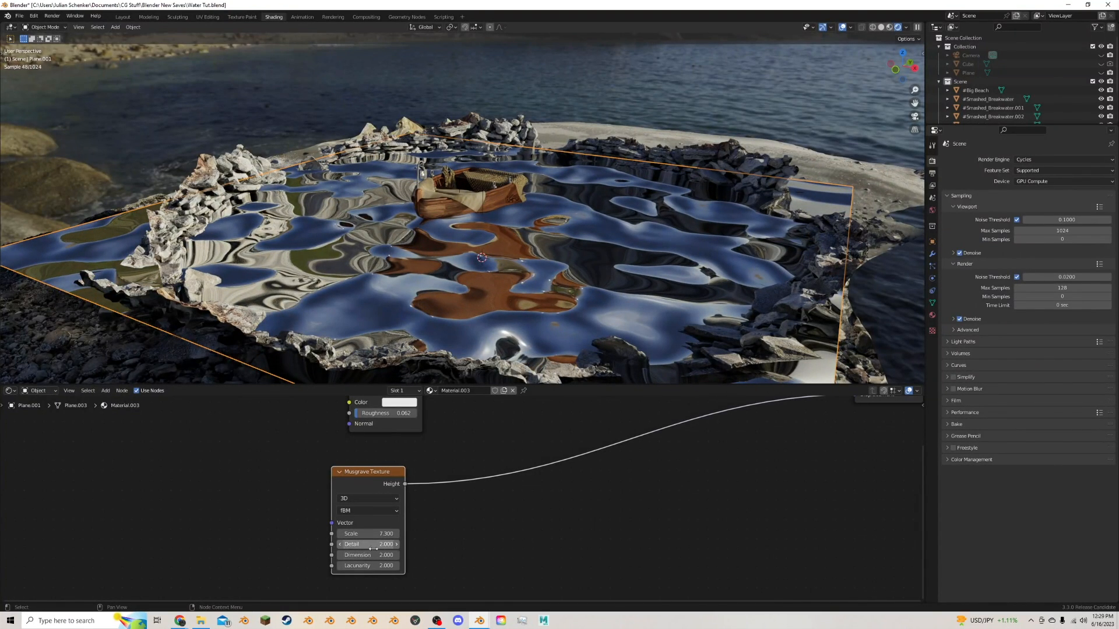
{"action": "left_click", "coordinate": [376, 482], "text": "ctrl+shift"}
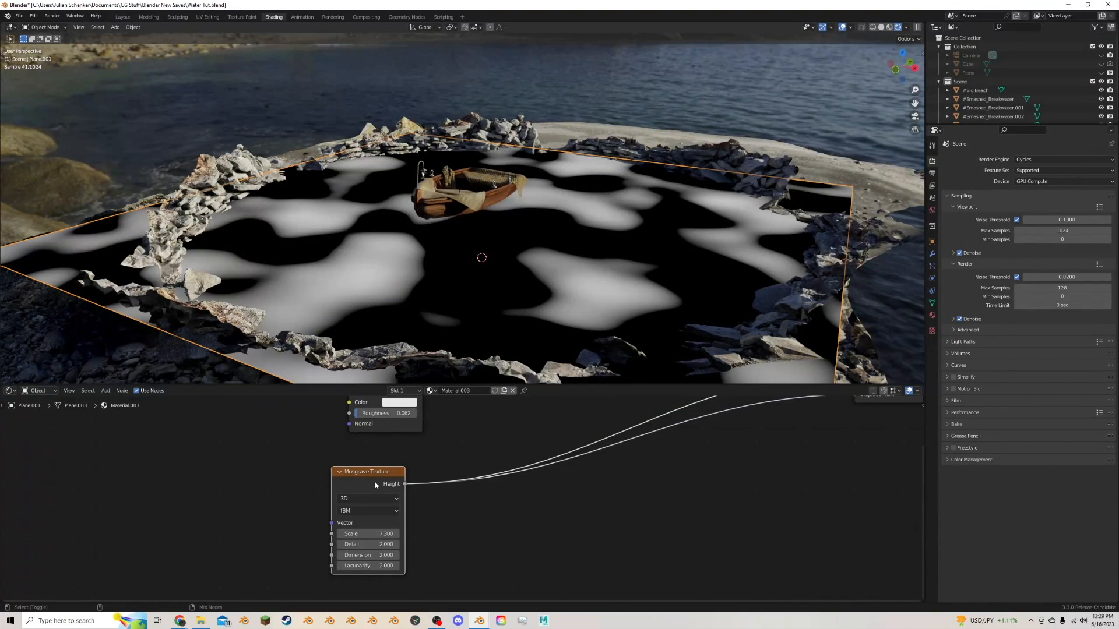
{"action": "left_click", "coordinate": [377, 478], "text": "ctrl+shift"}
{"action": "scroll", "coordinate": [463, 501], "scroll_direction": "down", "scroll_amount": 2}
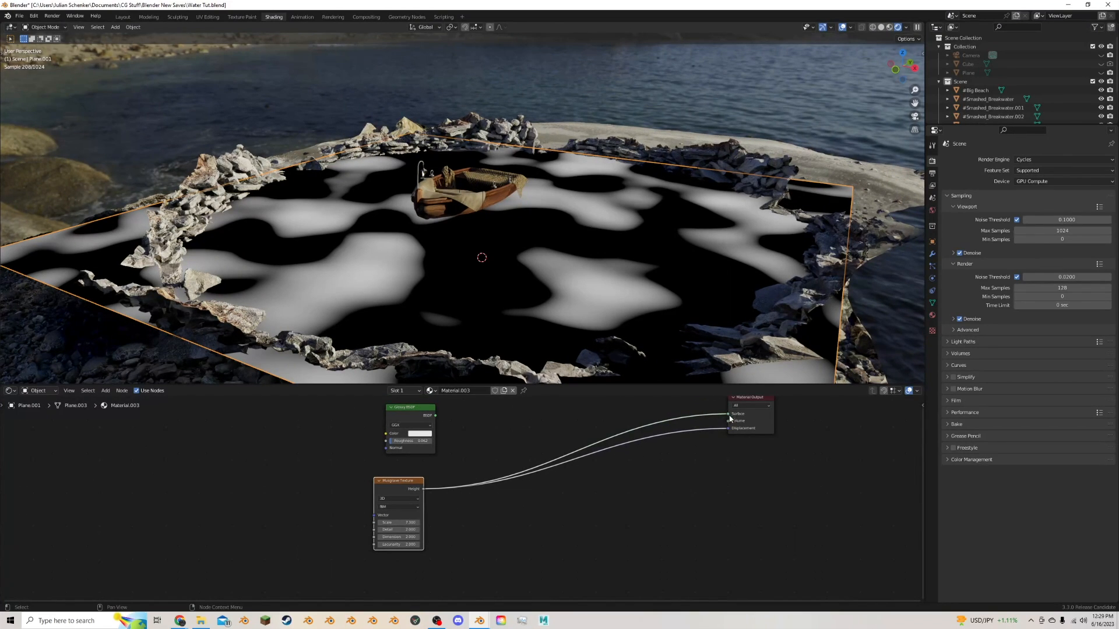
Step: Set the Musgrave Texture to scale 5.8, detail 3.9 and dimension 0.8
{"action": "scroll", "coordinate": [368, 515], "scroll_direction": "up", "scroll_amount": 4}
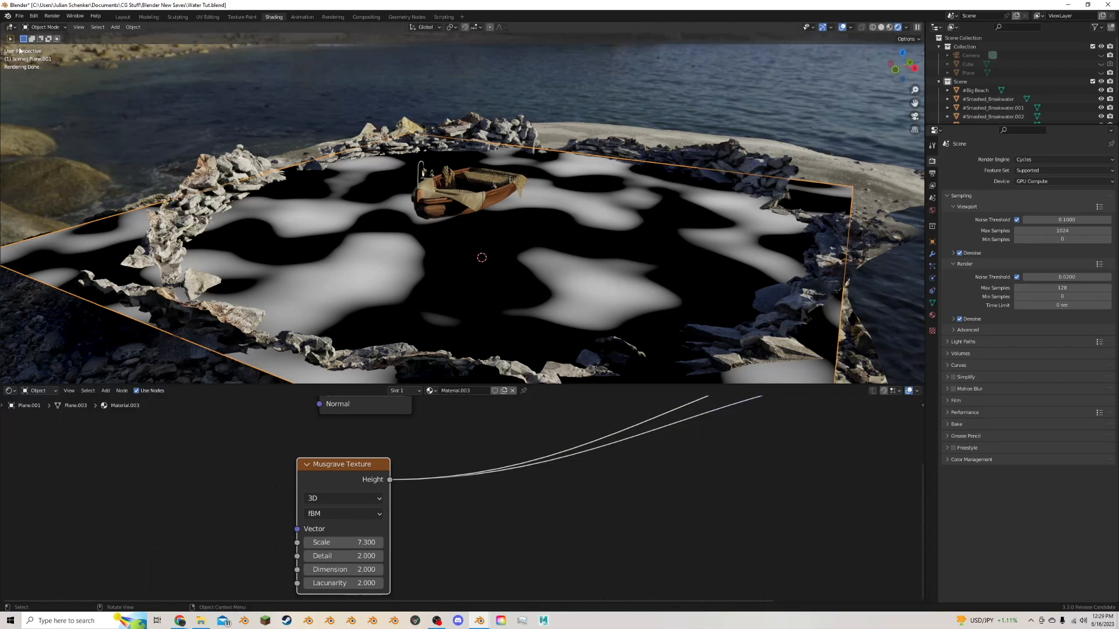
{"action": "middle_click_drag", "start_coordinate": [420, 502], "coordinate": [437, 494]}
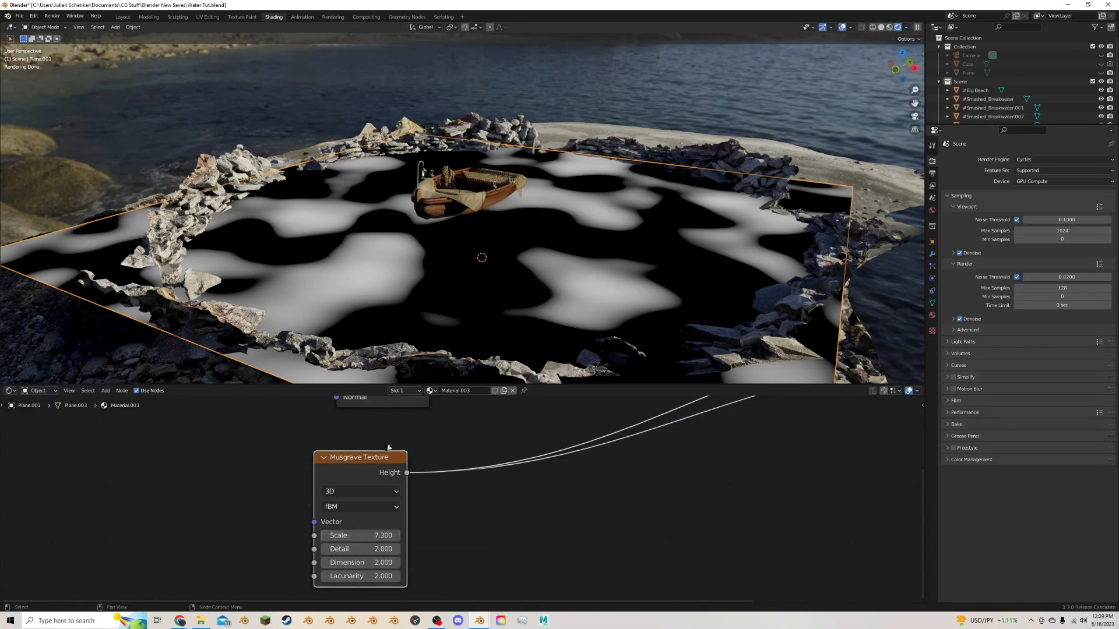
{"action": "left_click_drag", "start_coordinate": [369, 533], "coordinate": [342, 563]}
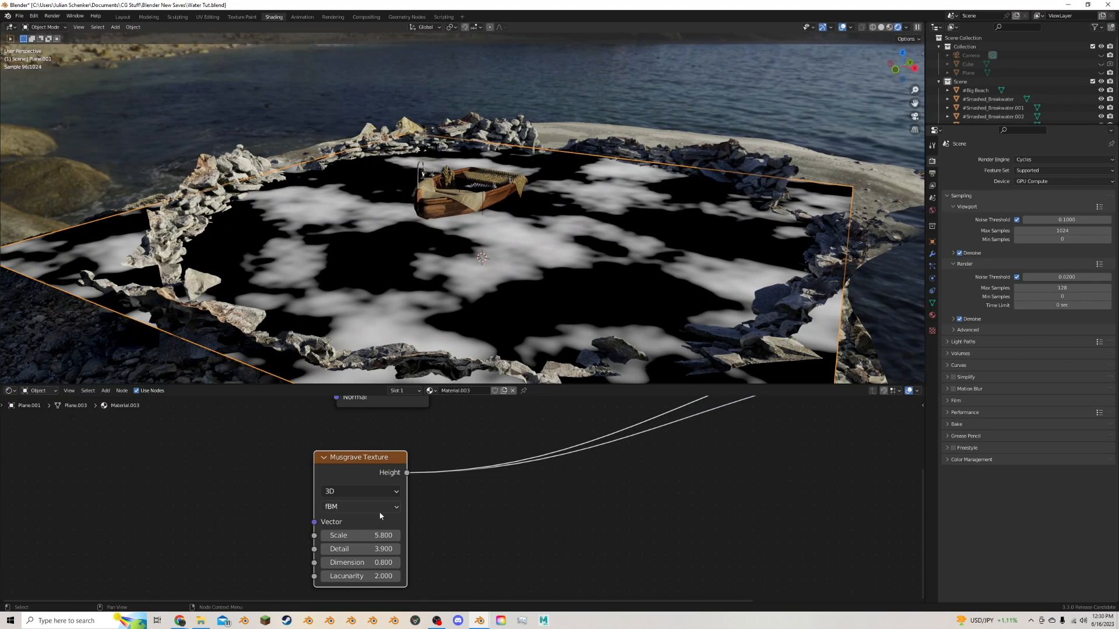
Step: Move the Musgrave Texture away from the output and insert a MixRGB node into its links to the Material Output
{"action": "scroll", "coordinate": [462, 499], "scroll_direction": "down", "scroll_amount": 3}
{"action": "left_click_drag", "start_coordinate": [408, 482], "coordinate": [331, 478]}
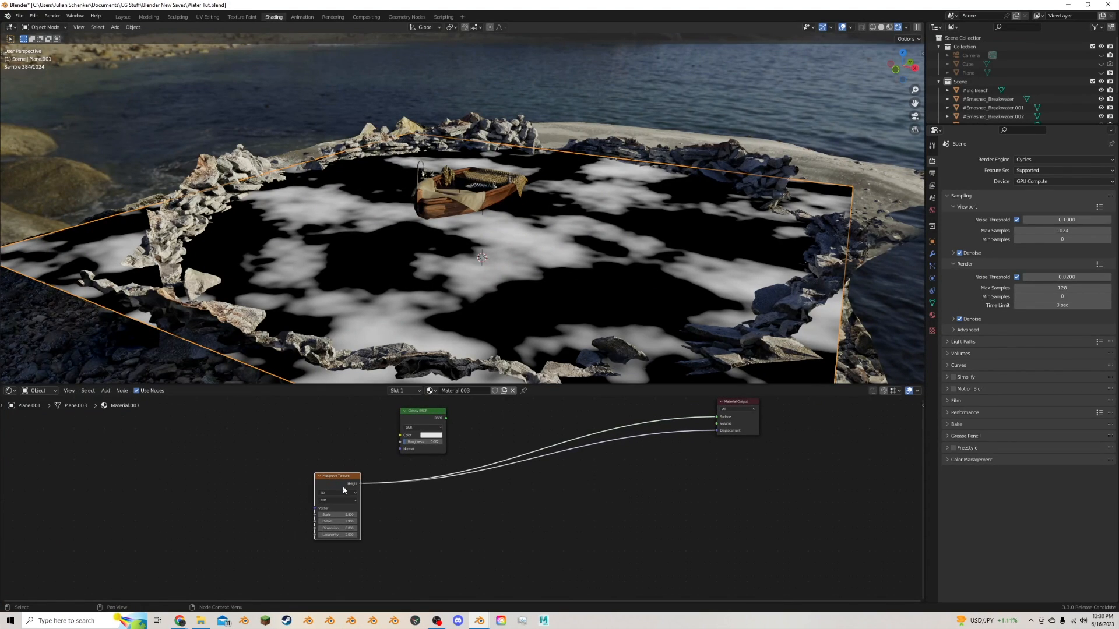
{"action": "key", "text": "shift+a"}
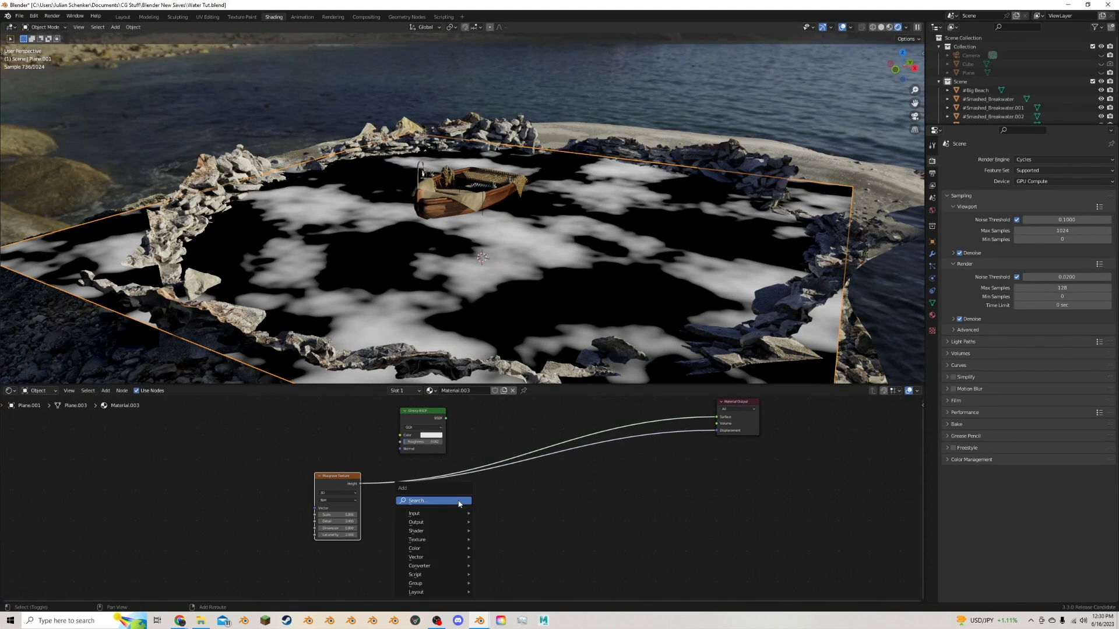
{"action": "left_click", "coordinate": [454, 497]}
{"action": "type", "text": "mi"}
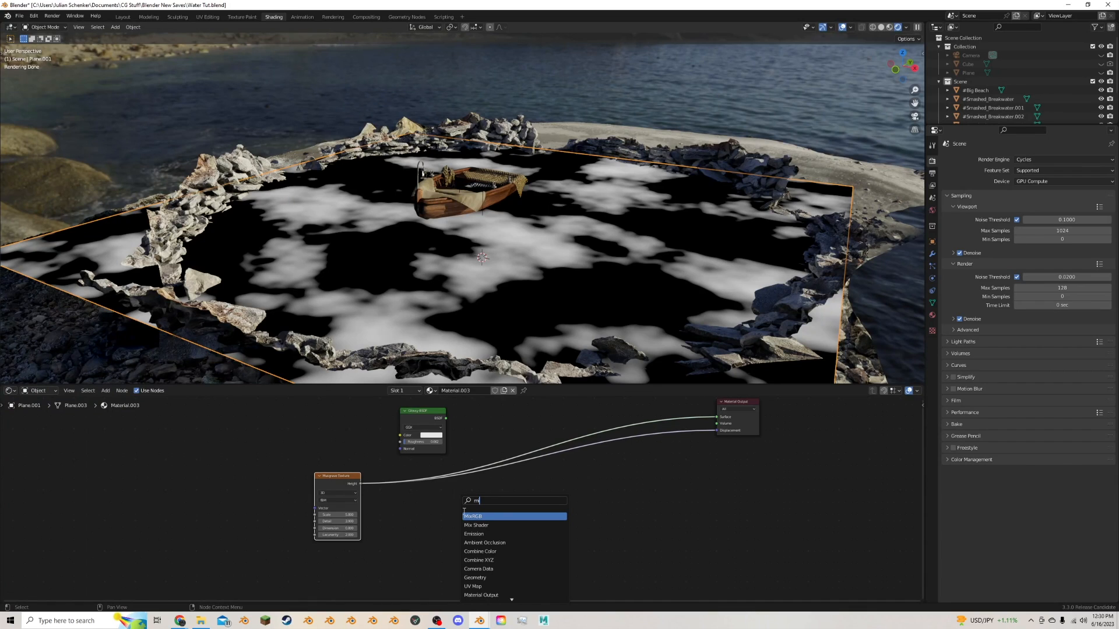
{"action": "key", "text": "Return"}
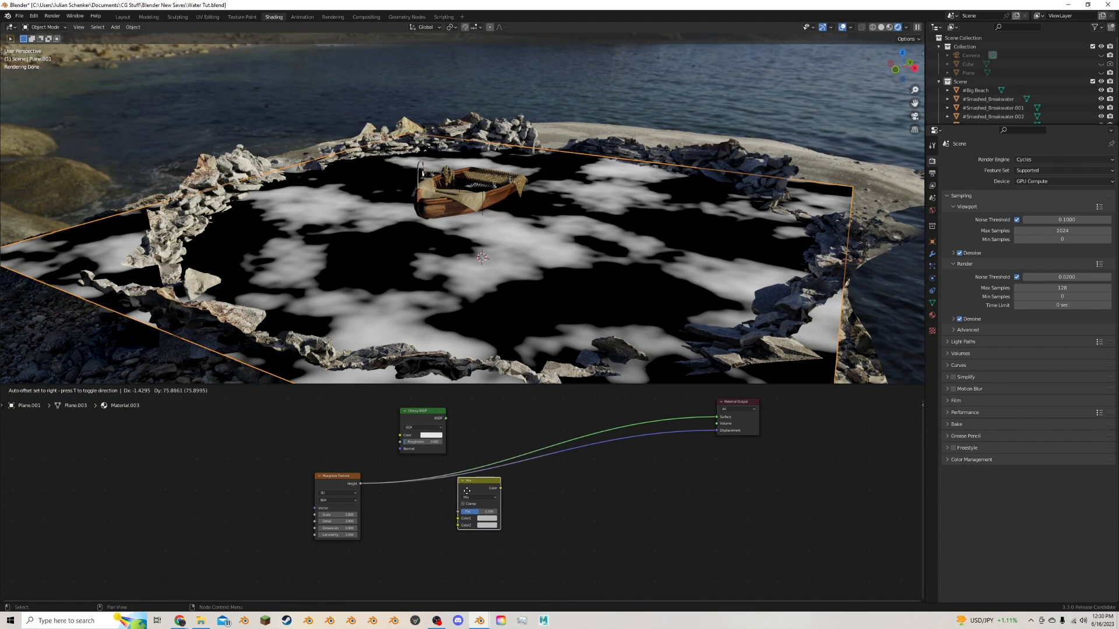
{"action": "left_click", "coordinate": [438, 488]}
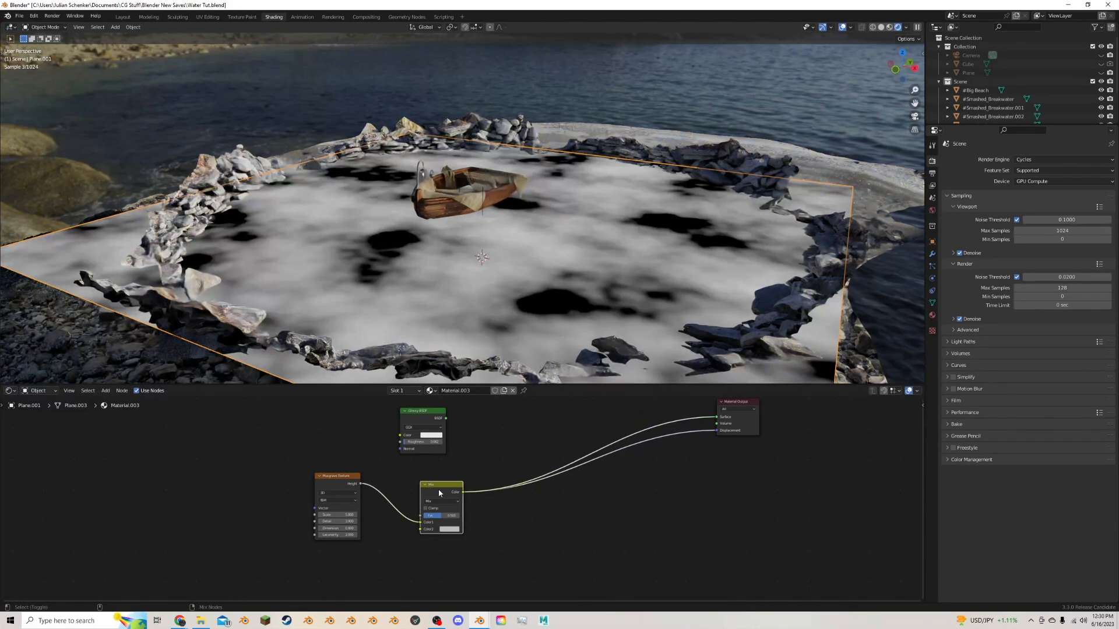
Step: Add a Noise Texture node below the Musgrave Texture and connect its Fac output to the Mix node's Color2 input
{"action": "middle_click_drag", "start_coordinate": [438, 488], "coordinate": [493, 442]}
{"action": "key", "text": "shift+a"}
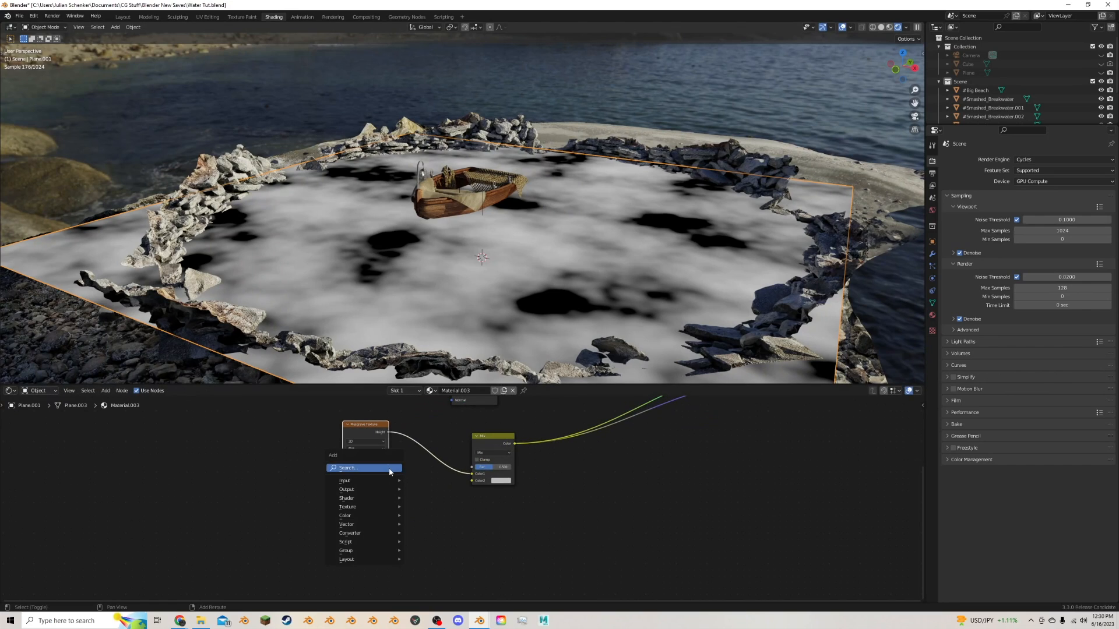
{"action": "left_click", "coordinate": [389, 468]}
{"action": "type", "text": "noi"}
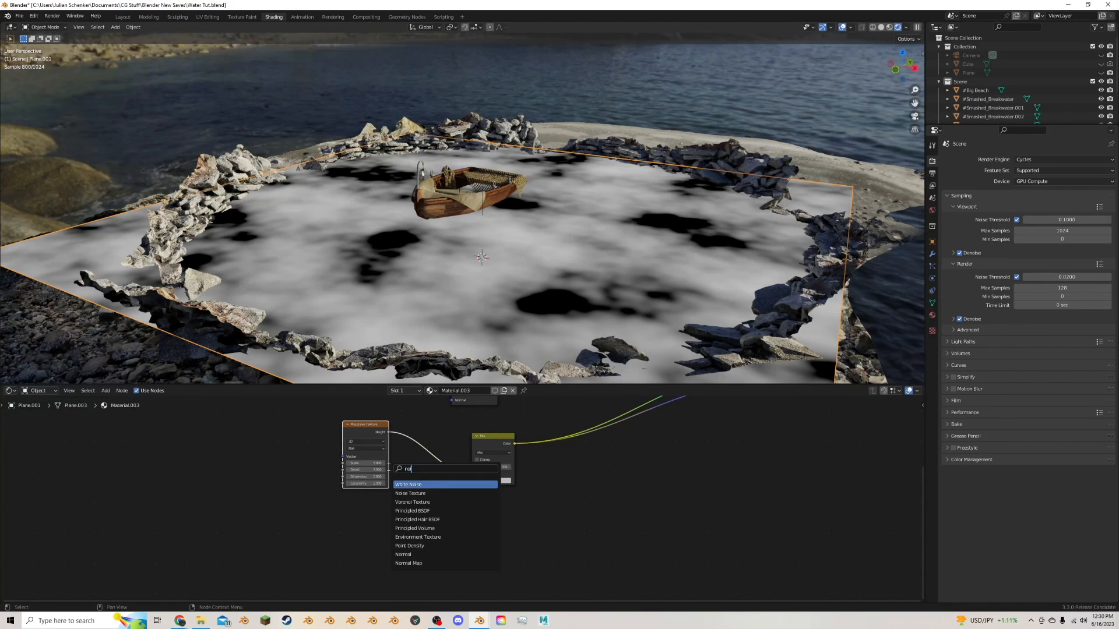
{"action": "left_click", "coordinate": [410, 493]}
{"action": "left_click", "coordinate": [366, 524]}
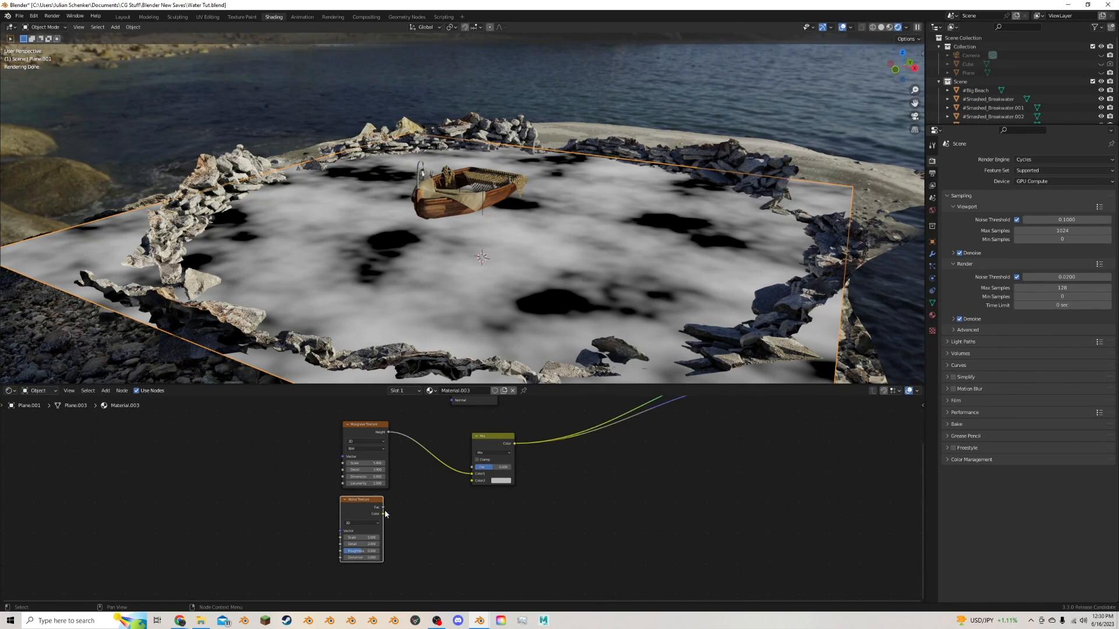
{"action": "scroll", "coordinate": [385, 514], "scroll_direction": "up", "scroll_amount": 2}
{"action": "left_click_drag", "start_coordinate": [359, 511], "coordinate": [474, 473]}
Step: Preview the Noise Texture on the plane, set its scale to 10.7 and fine-tune its detail and roughness
{"action": "left_click", "coordinate": [316, 510], "text": "ctrl+shift"}
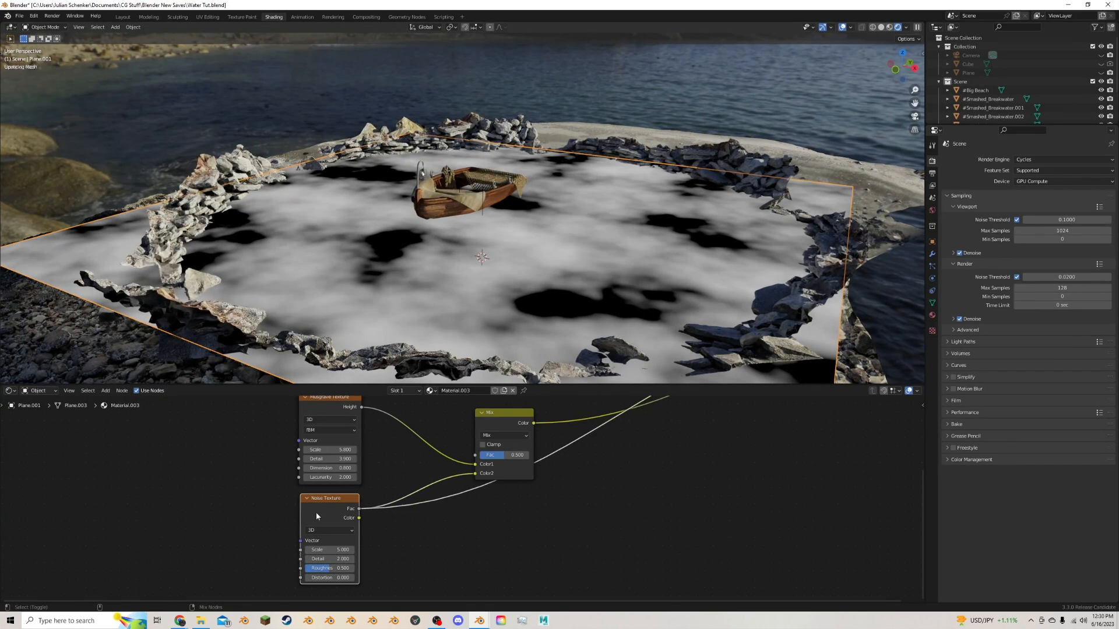
{"action": "scroll", "coordinate": [356, 543], "scroll_direction": "up", "scroll_amount": 3}
{"action": "middle_click_drag", "start_coordinate": [356, 542], "coordinate": [352, 511]}
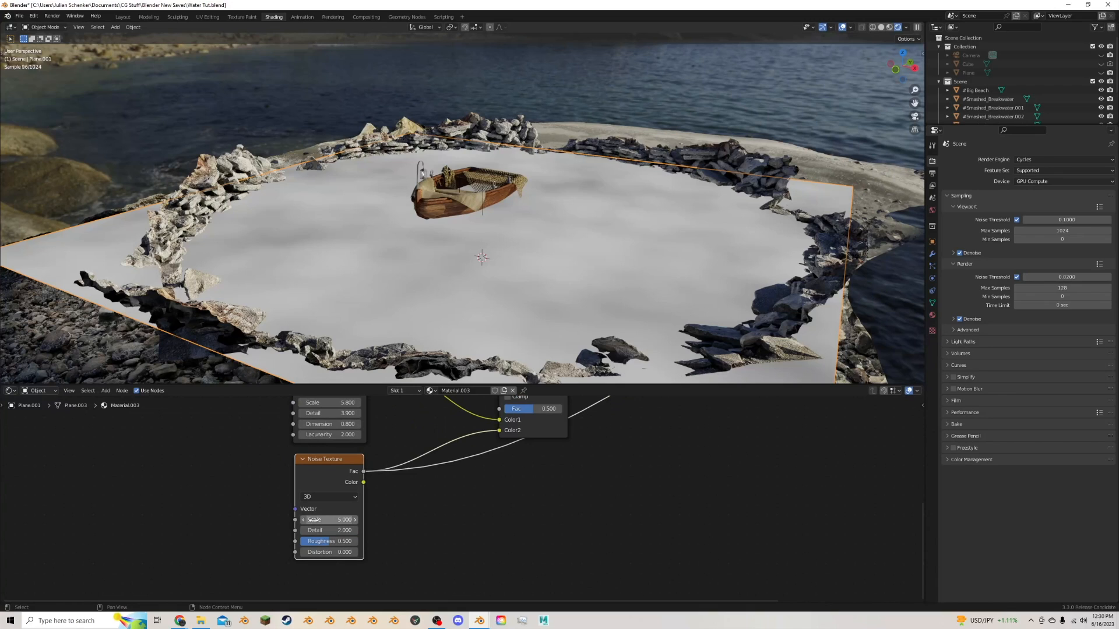
{"action": "left_click_drag", "start_coordinate": [350, 520], "coordinate": [399, 520]}
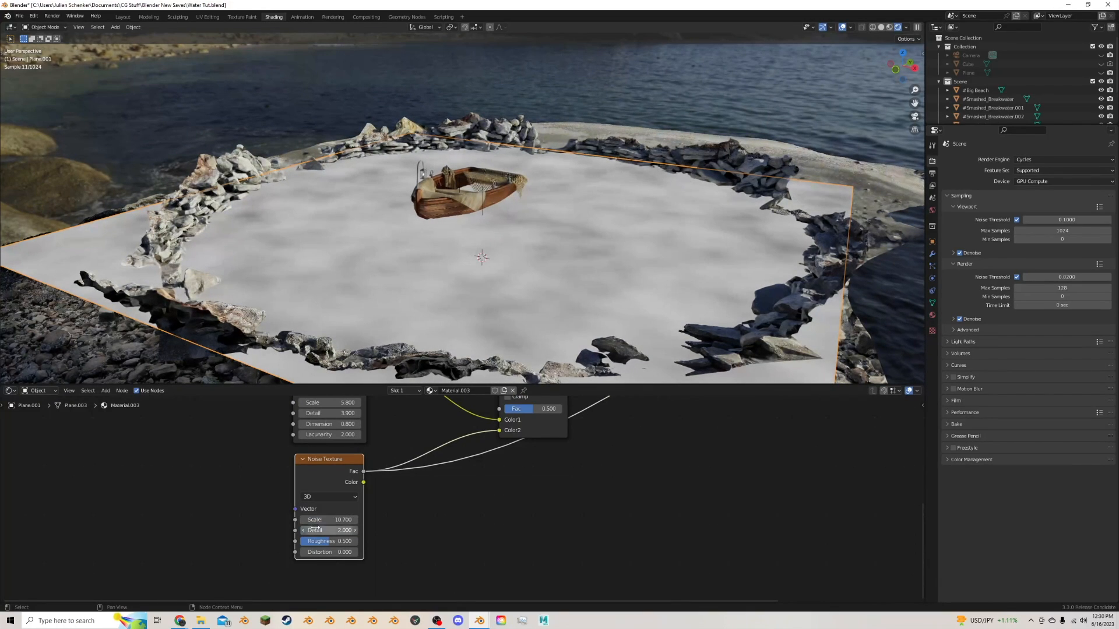
{"action": "mouse_move", "coordinate": [326, 540]}
{"action": "left_mouse_down"}
{"action": "mouse_move", "coordinate": [303, 531]}
{"action": "mouse_move", "coordinate": [317, 530]}
{"action": "left_mouse_up"}
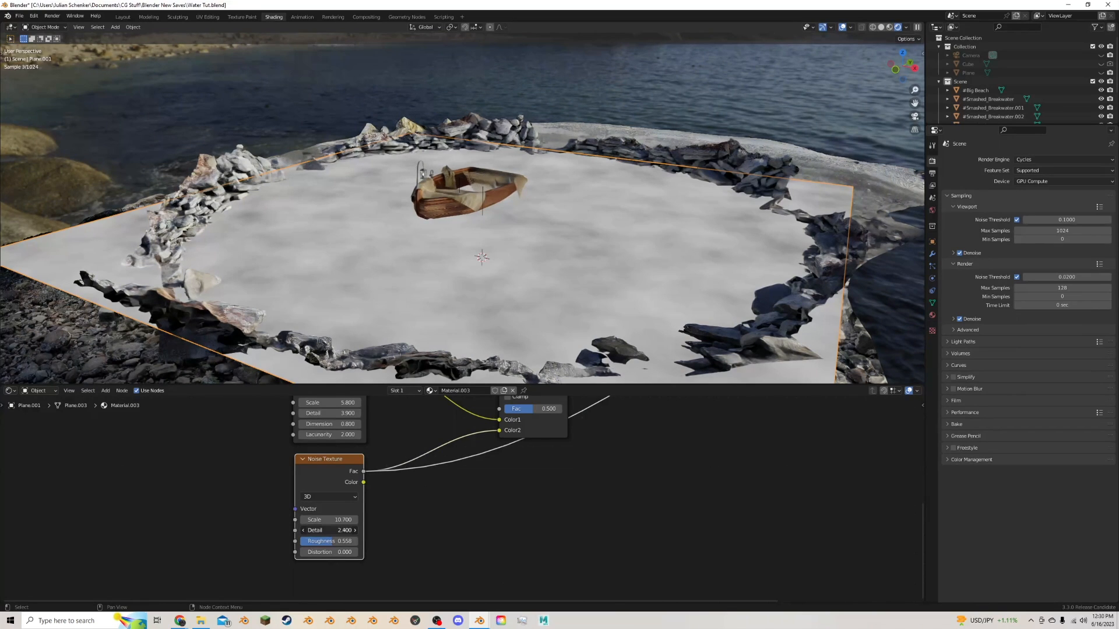
Step: Preview the Mix node's combined texture on the plane and reconnect the Glossy BSDF to the Material Output's Surface input
{"action": "scroll", "coordinate": [428, 501], "scroll_direction": "down", "scroll_amount": 9}
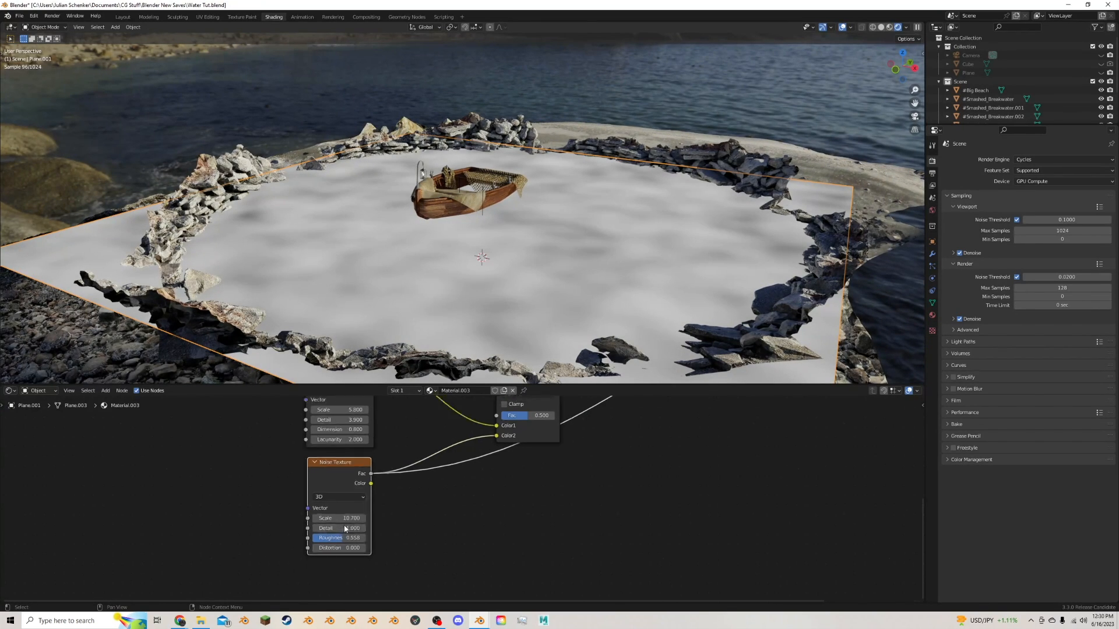
{"action": "middle_click_drag", "start_coordinate": [488, 470], "coordinate": [408, 514]}
{"action": "left_click", "coordinate": [420, 479], "text": "ctrl+shift"}
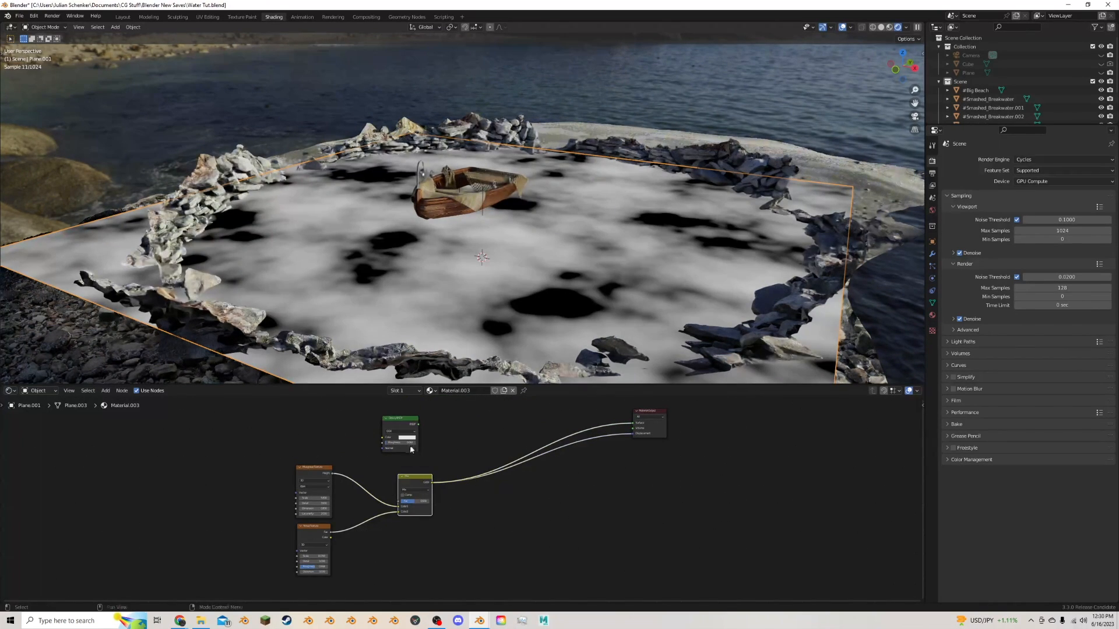
{"action": "left_click", "coordinate": [399, 434], "text": "ctrl+shift"}
{"action": "scroll", "coordinate": [472, 307], "scroll_direction": "up", "scroll_amount": 4}
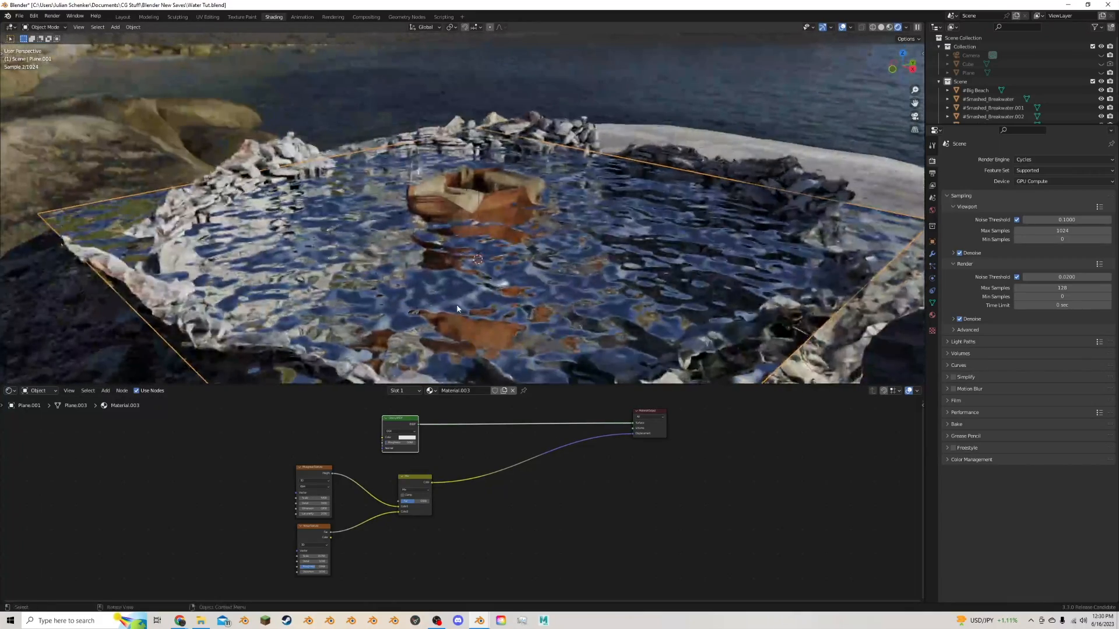
Step: Move the two texture nodes and the Mix node together away from the Glossy BSDF to make room
{"action": "middle_click_drag", "start_coordinate": [304, 540], "coordinate": [394, 516]}
{"action": "left_click_drag", "start_coordinate": [526, 565], "coordinate": [370, 460]}
{"action": "left_click_drag", "start_coordinate": [494, 460], "coordinate": [400, 462]}
{"action": "left_click", "coordinate": [381, 445]}
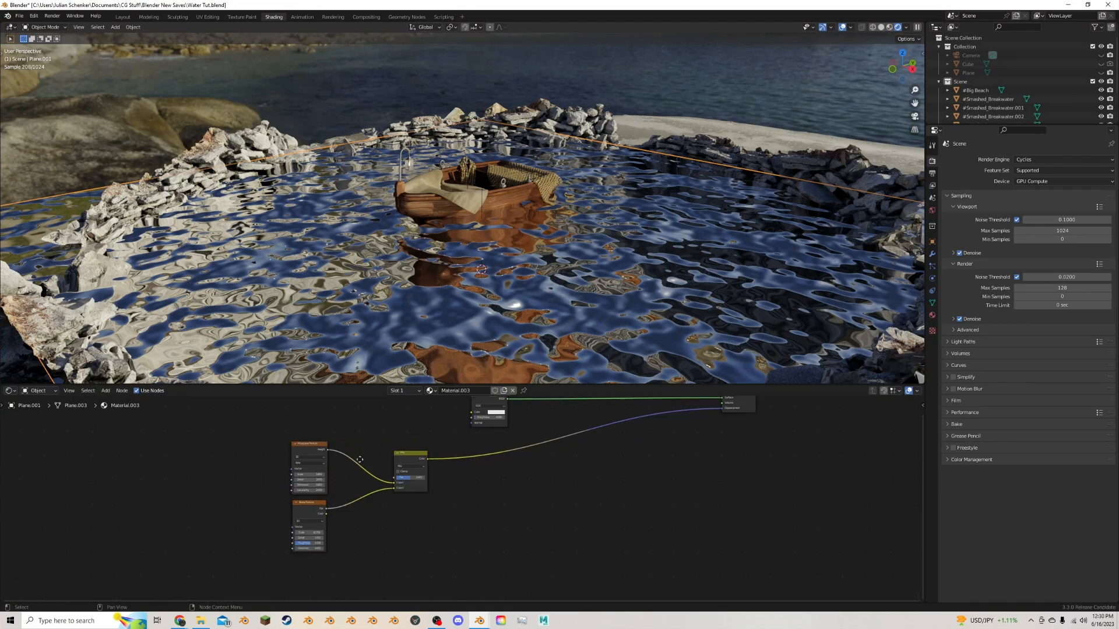
Step: Duplicate the Musgrave Texture node and connect the copy's Height to the Mix node's Fac input
{"action": "middle_click_drag", "start_coordinate": [380, 443], "coordinate": [479, 450]}
{"action": "scroll", "coordinate": [340, 495], "scroll_direction": "up", "scroll_amount": 2}
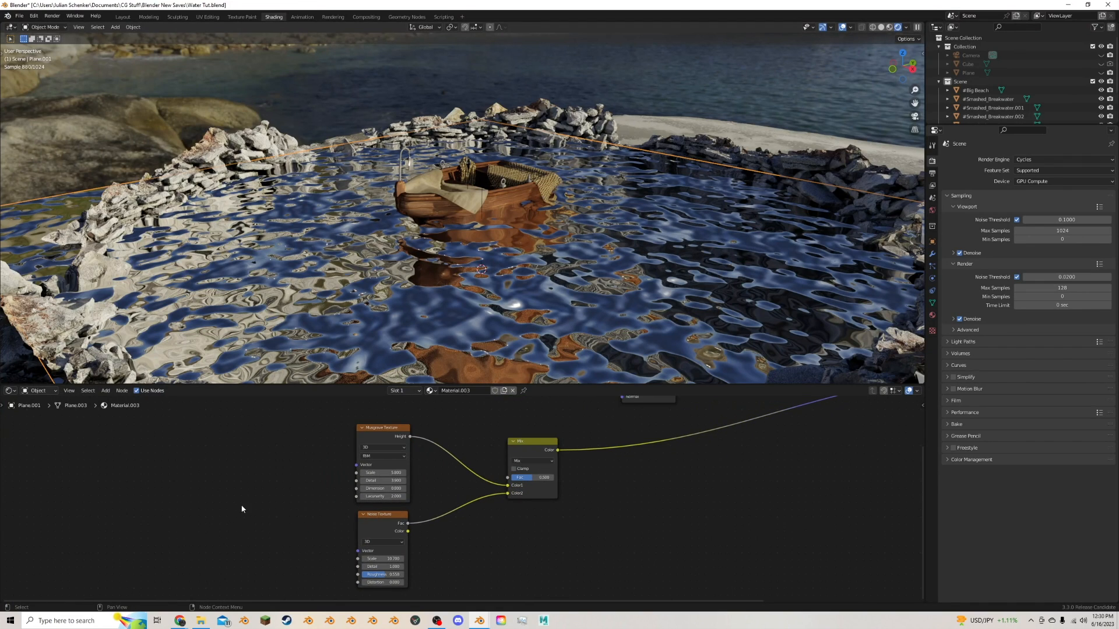
{"action": "key", "text": "shift+d"}
{"action": "left_click", "coordinate": [311, 442]}
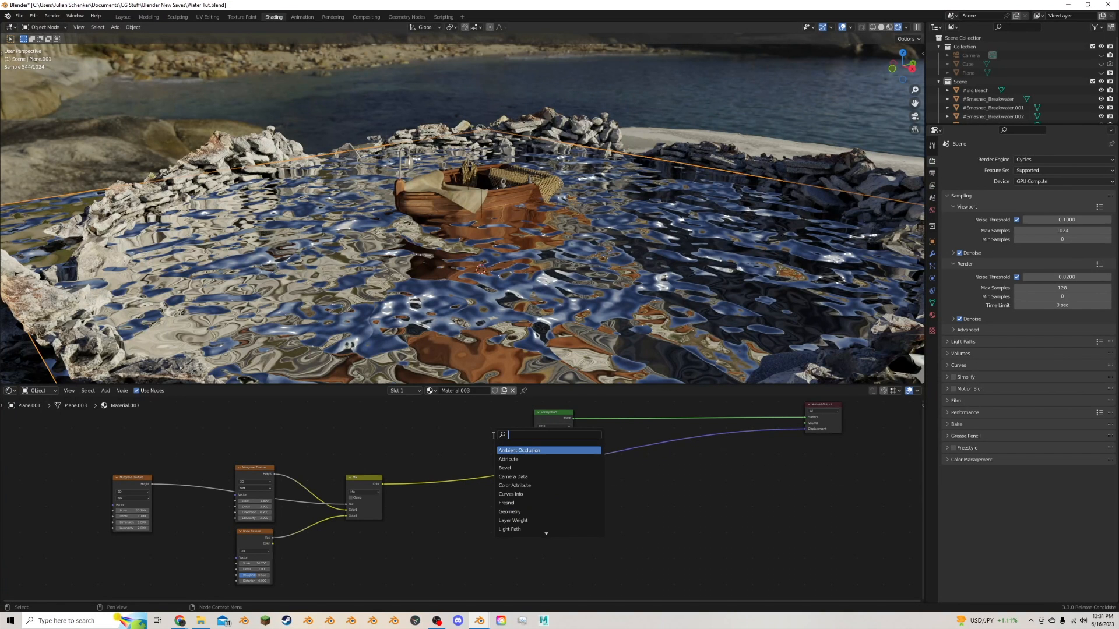
Step: Add a Transparent BSDF node next to the Glossy BSDF
{"action": "type", "text": "g"}
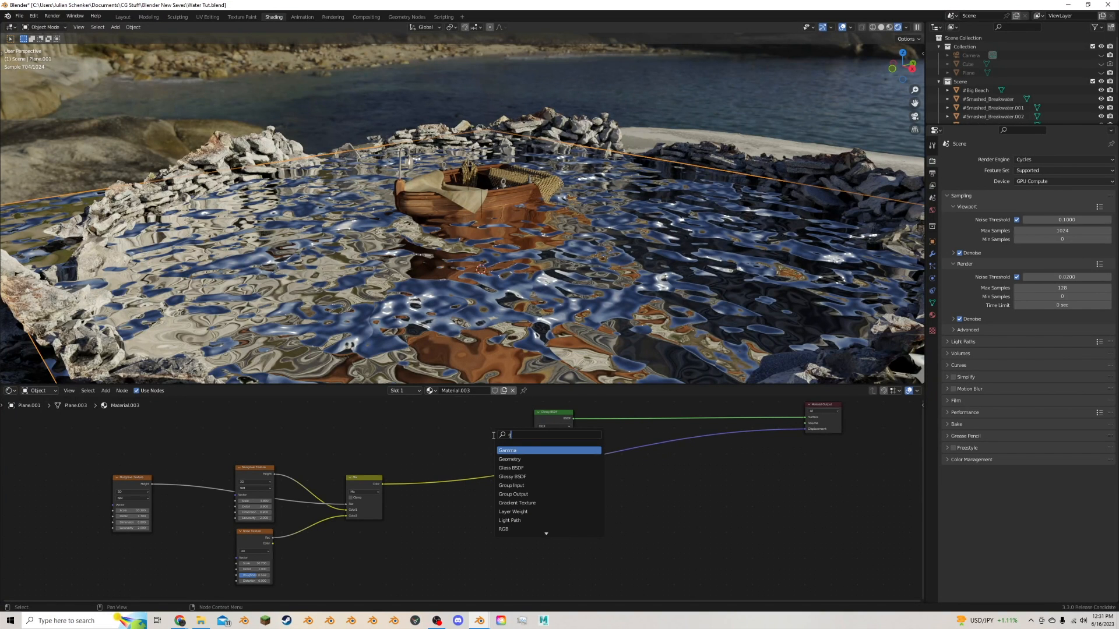
{"action": "key", "text": "BackSpace"}
{"action": "type", "text": "tran"}
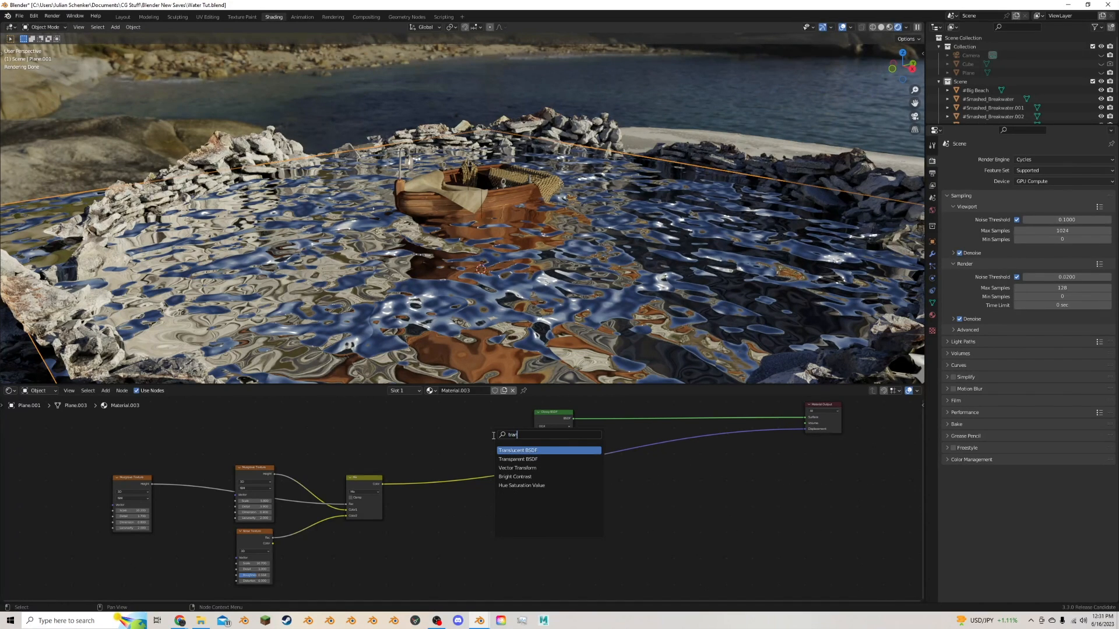
{"action": "left_click", "coordinate": [517, 459]}
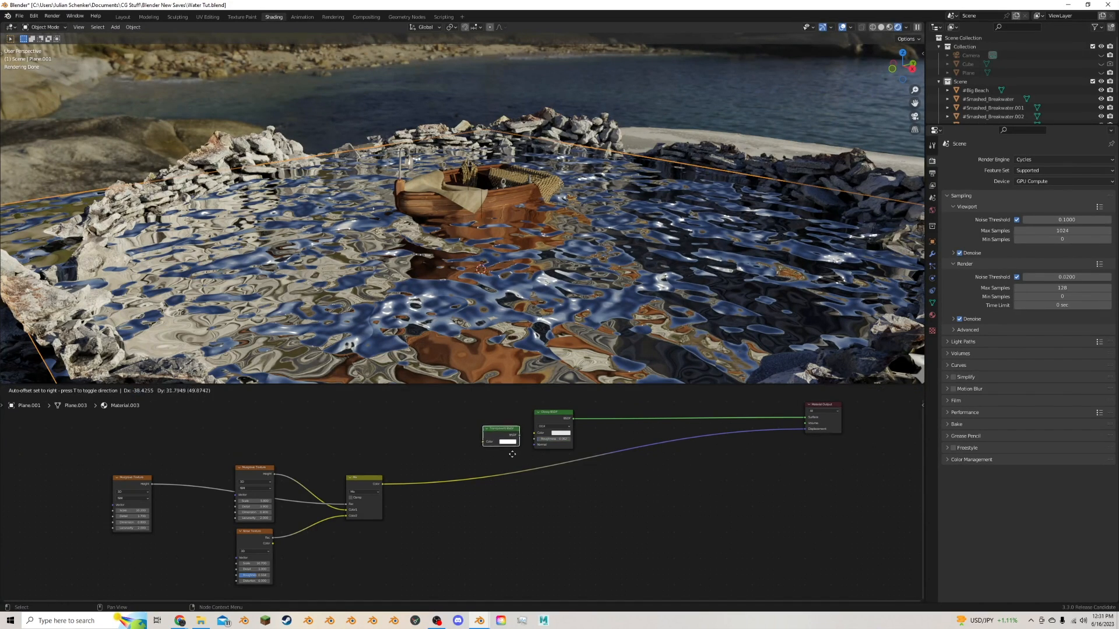
{"action": "left_click", "coordinate": [497, 445]}
Step: Combine the Glossy BSDF and Transparent BSDF through a Mix Shader feeding the Material Output's Surface, with the Transparent BSDF below the Glossy
{"action": "left_click_drag", "start_coordinate": [553, 415], "coordinate": [494, 434]}
{"action": "right_click_drag", "start_coordinate": [495, 435], "coordinate": [497, 473], "text": "ctrl+shift"}
{"action": "left_click_drag", "start_coordinate": [557, 453], "coordinate": [523, 465]}
Step: Switch to the camera view and set the Transparent BSDF's color to a light cyan
{"action": "scroll", "coordinate": [532, 231], "scroll_direction": "up", "scroll_amount": 1}
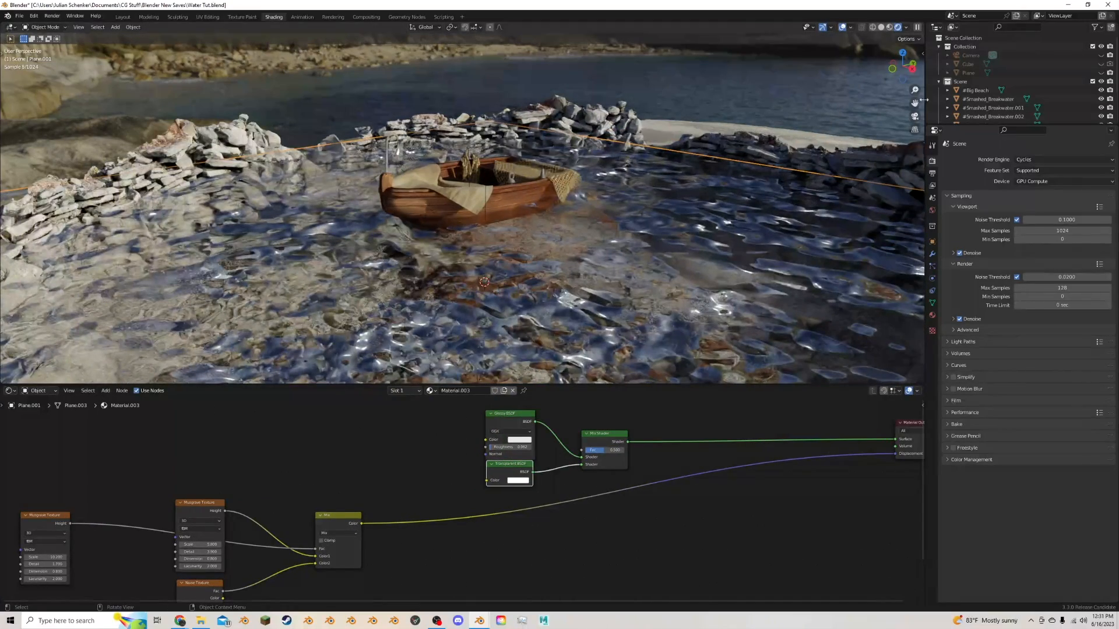
{"action": "middle_click_drag", "start_coordinate": [534, 234], "coordinate": [527, 172], "text": "shift"}
{"action": "middle_click_drag", "start_coordinate": [494, 294], "coordinate": [489, 305]}
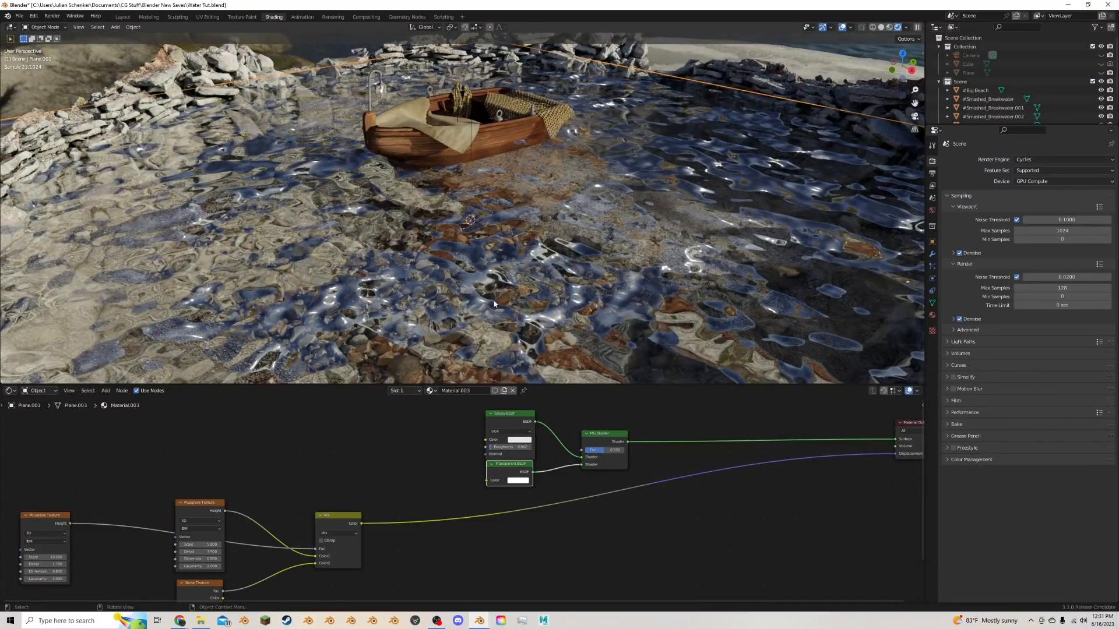
{"action": "scroll", "coordinate": [494, 303], "scroll_direction": "down", "scroll_amount": 4}
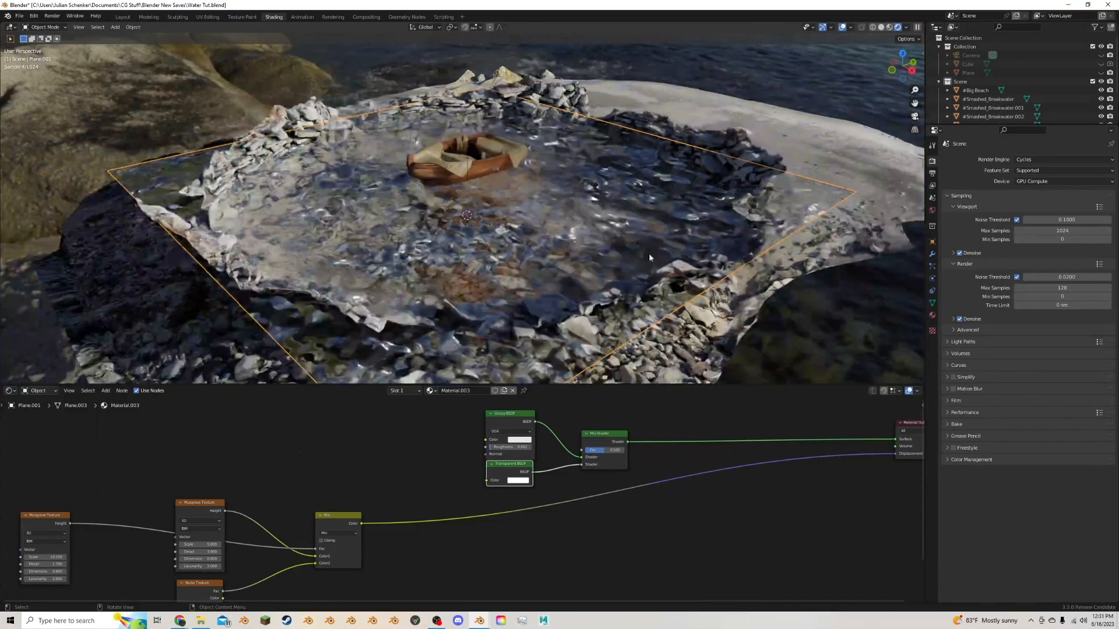
{"action": "left_click", "coordinate": [914, 116]}
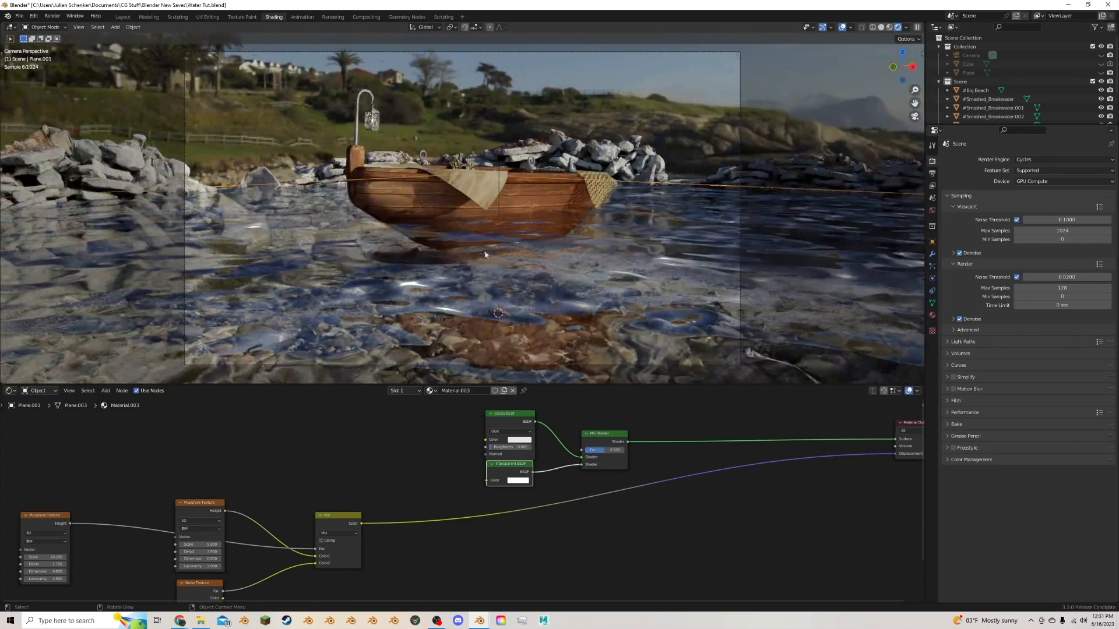
{"action": "scroll", "coordinate": [498, 474], "scroll_direction": "up", "scroll_amount": 2}
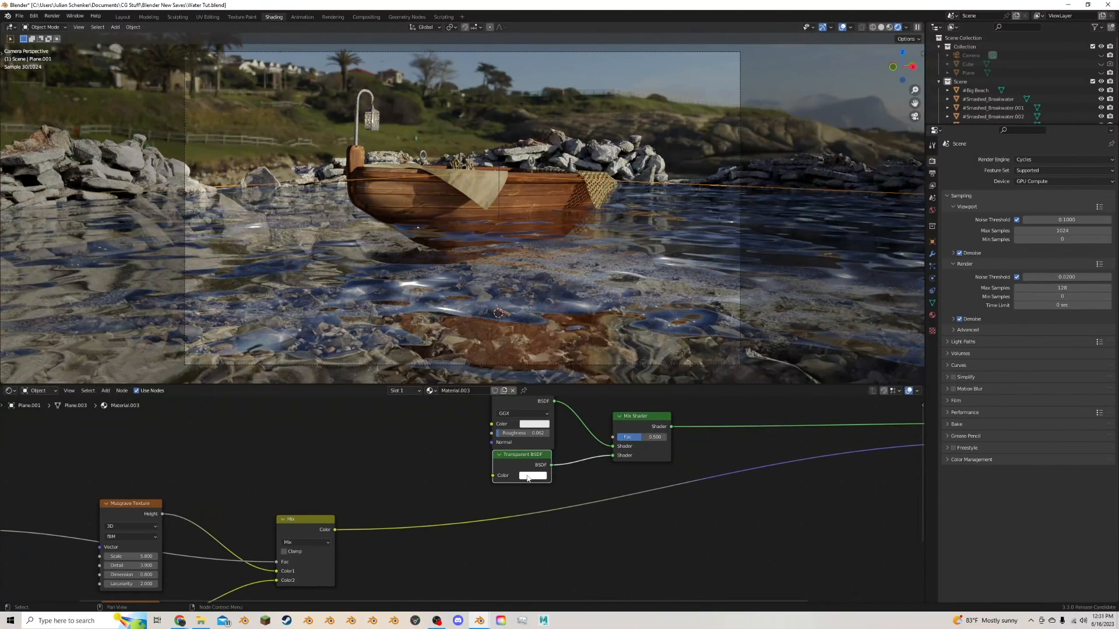
{"action": "left_click", "coordinate": [527, 477]}
{"action": "left_click", "coordinate": [554, 380]}
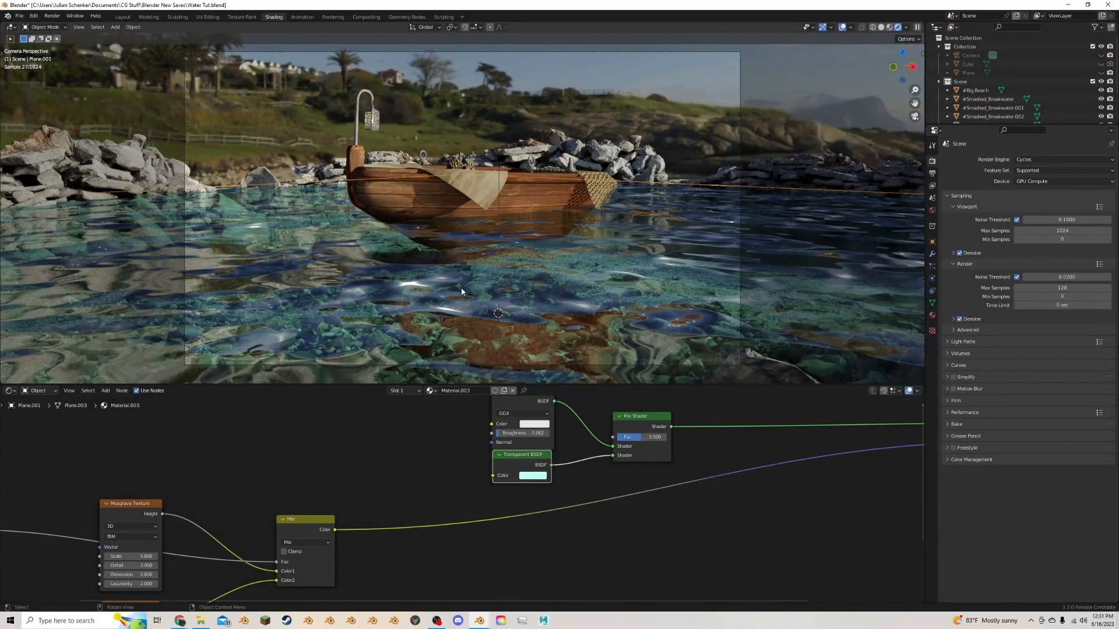
Step: Set the Mix Shader factor between the Glossy and Transparent BSDFs to 0.575
{"action": "middle_click_drag", "start_coordinate": [512, 302], "coordinate": [574, 361]}
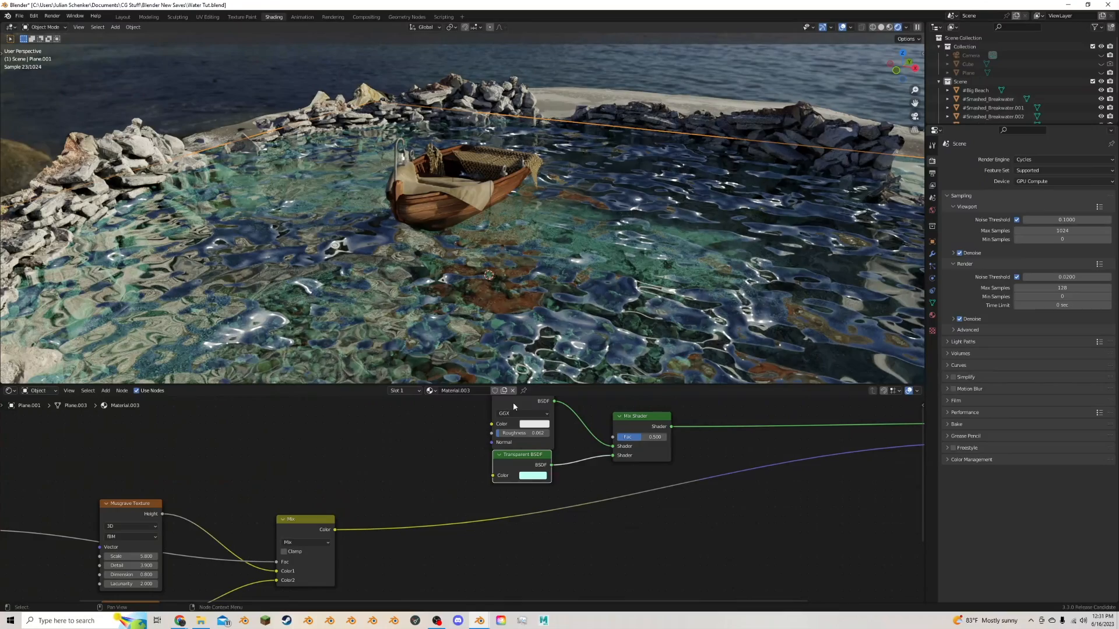
{"action": "left_click_drag", "start_coordinate": [513, 402], "coordinate": [508, 403]}
{"action": "mouse_move", "coordinate": [630, 438]}
{"action": "left_mouse_down"}
{"action": "mouse_move", "coordinate": [610, 439]}
{"action": "mouse_move", "coordinate": [640, 438]}
{"action": "left_mouse_up"}
{"action": "middle_click_drag", "start_coordinate": [495, 303], "coordinate": [487, 289]}
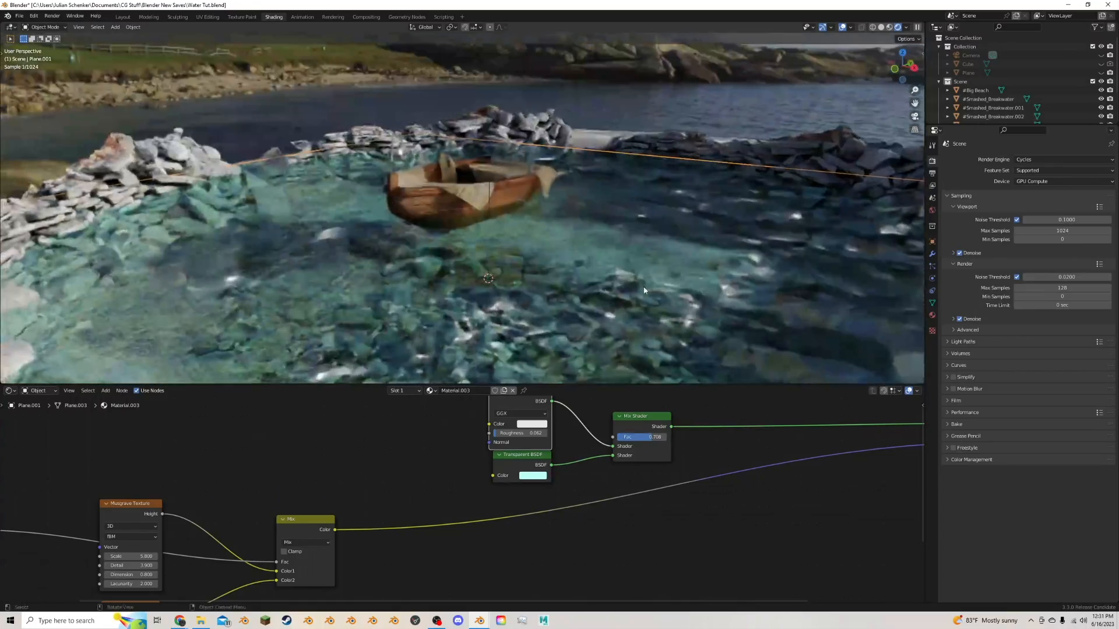
{"action": "middle_click_drag", "start_coordinate": [569, 316], "coordinate": [564, 297]}
{"action": "left_click_drag", "start_coordinate": [617, 452], "coordinate": [609, 452]}
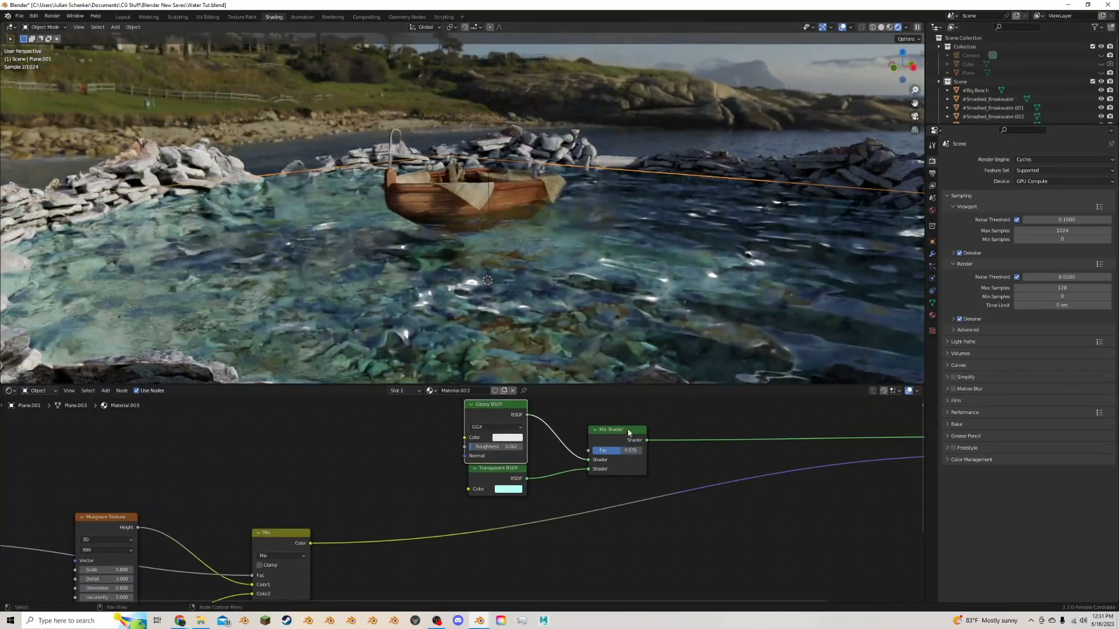
Step: Examine the tinted water around the boat from above, from farther away and close up
{"action": "scroll", "coordinate": [593, 321], "scroll_direction": "down", "scroll_amount": 5}
{"action": "middle_click_drag", "start_coordinate": [594, 285], "coordinate": [624, 306]}
{"action": "scroll", "coordinate": [624, 306], "scroll_direction": "down", "scroll_amount": 2}
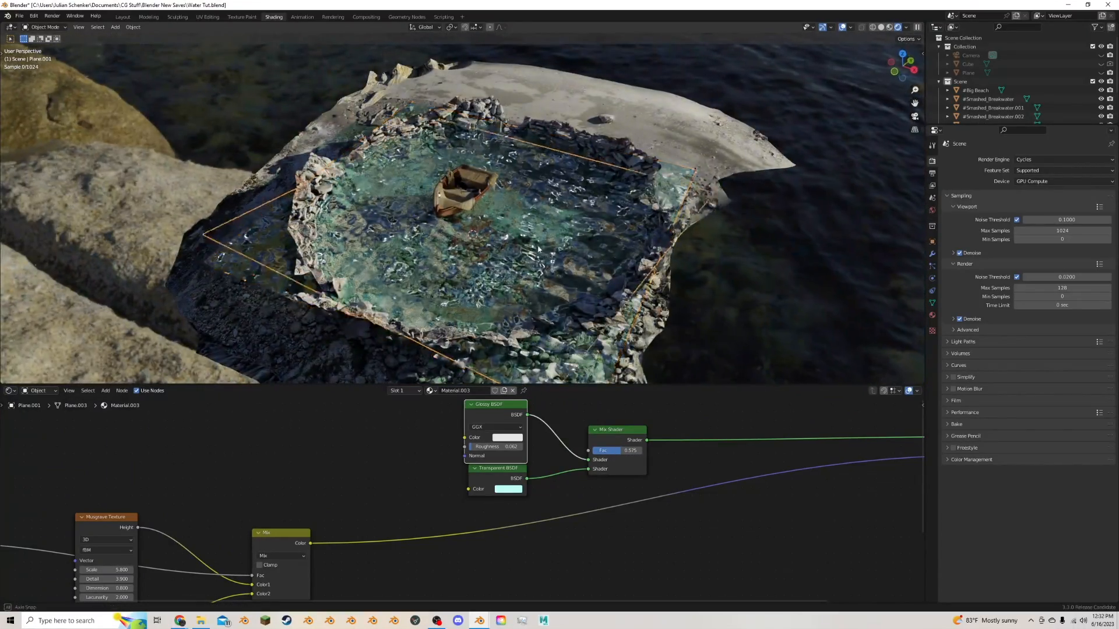
{"action": "scroll", "coordinate": [507, 228], "scroll_direction": "up", "scroll_amount": 5}
{"action": "left_click_drag", "start_coordinate": [497, 468], "coordinate": [504, 470]}
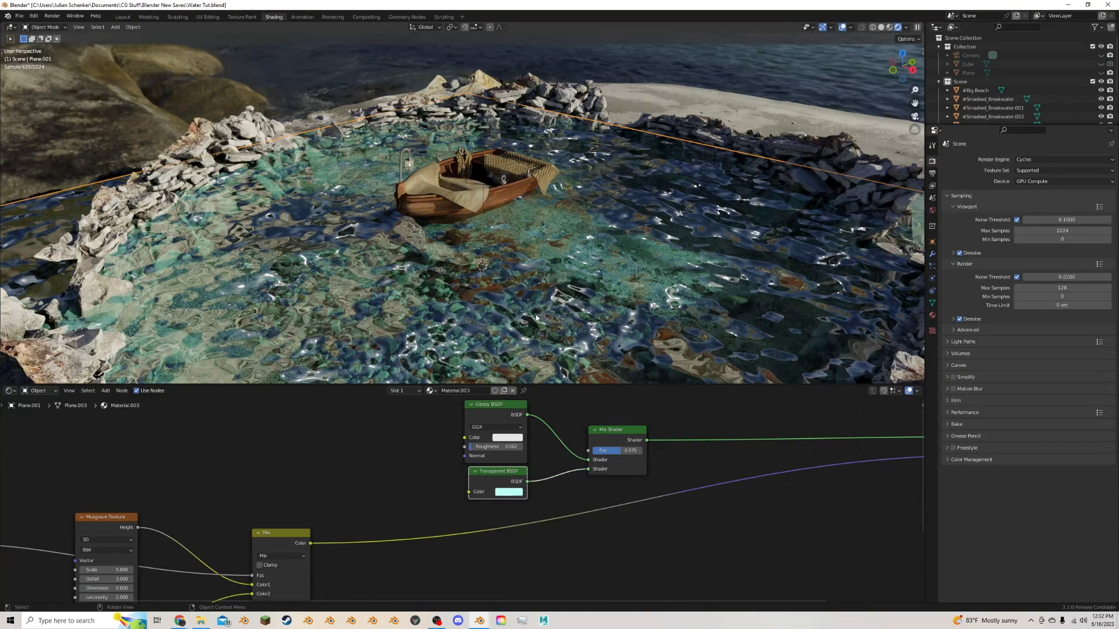
{"action": "scroll", "coordinate": [536, 317], "scroll_direction": "down", "scroll_amount": 5}
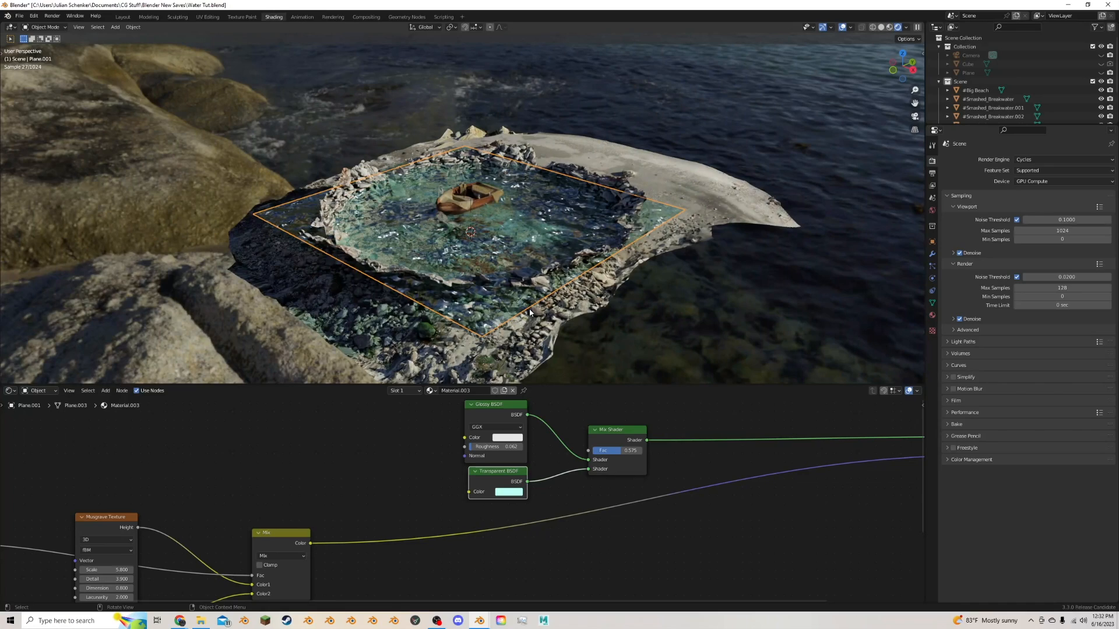
{"action": "scroll", "coordinate": [529, 311], "scroll_direction": "up", "scroll_amount": 5}
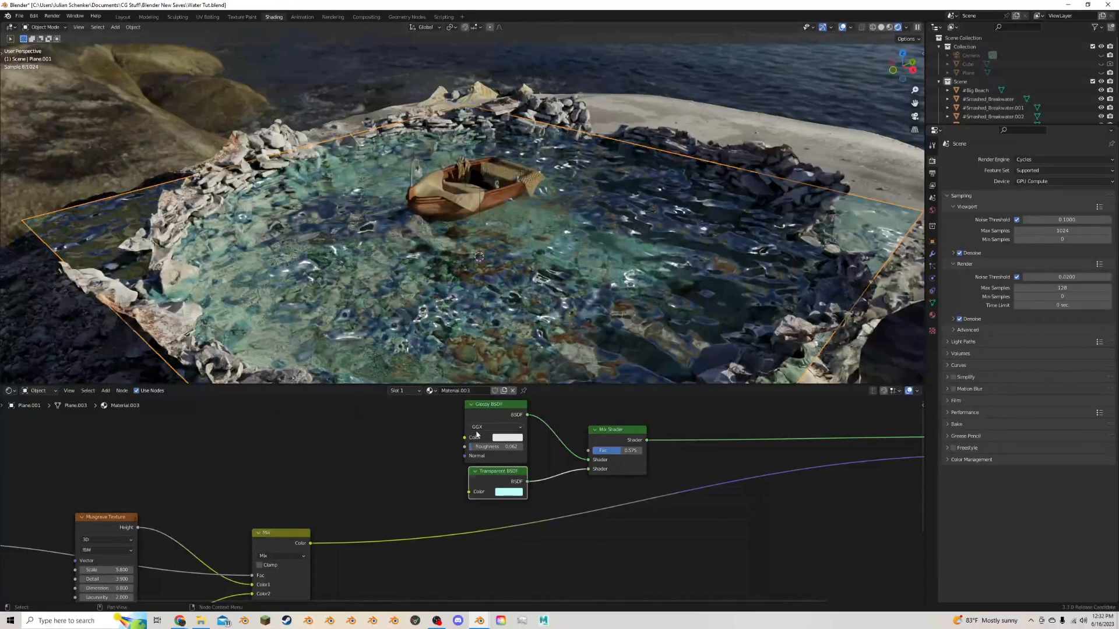
Step: Disconnect the Transparent BSDF from the Mix Shader and insert a duplicate Mix Shader between the first one and the Material Output
{"action": "scroll", "coordinate": [488, 450], "scroll_direction": "down", "scroll_amount": 1}
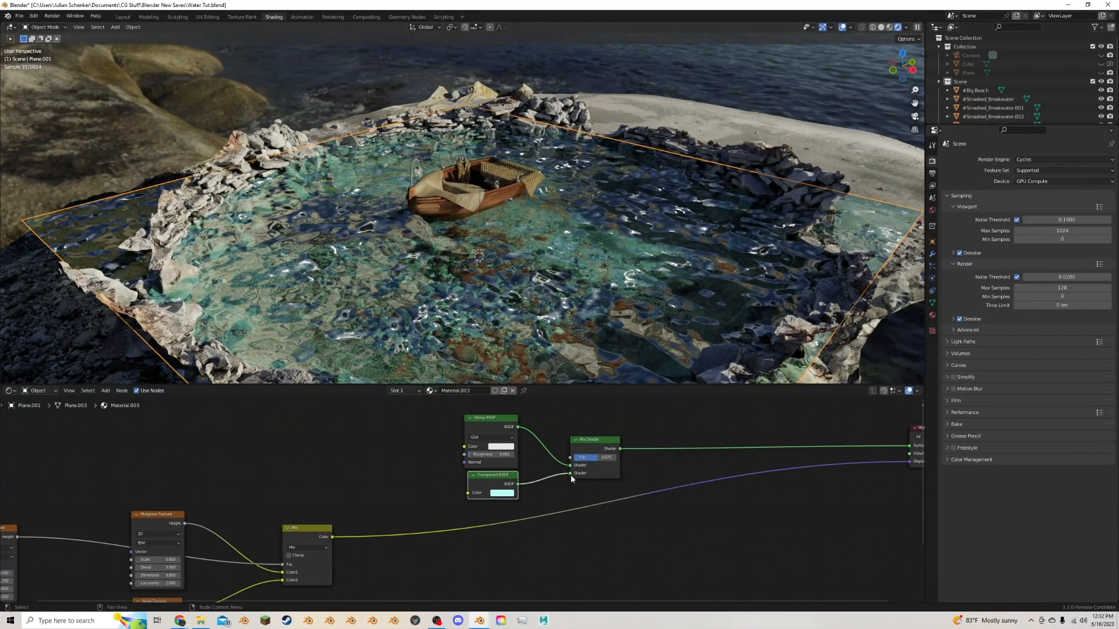
{"action": "left_click_drag", "start_coordinate": [569, 473], "coordinate": [726, 509]}
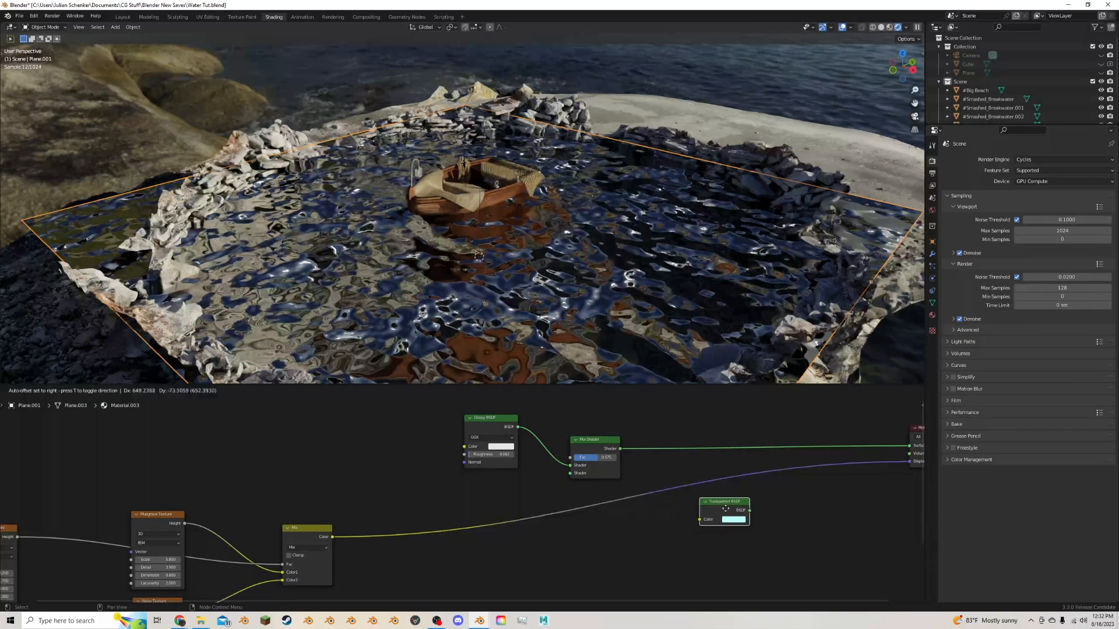
{"action": "left_click_drag", "start_coordinate": [597, 448], "coordinate": [589, 436]}
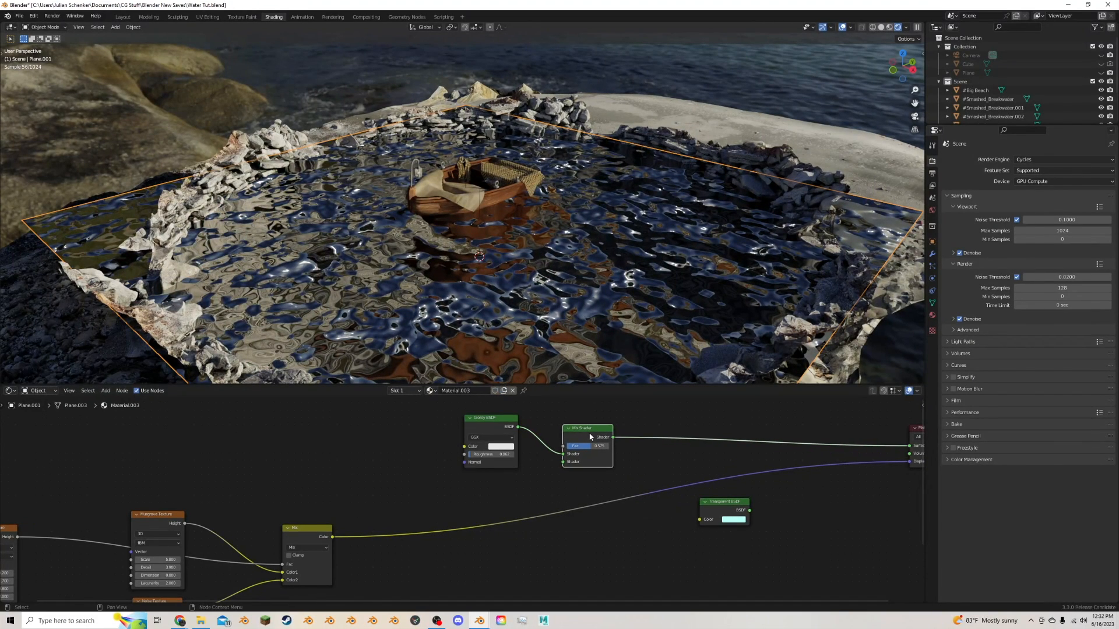
{"action": "key", "text": "shift+d"}
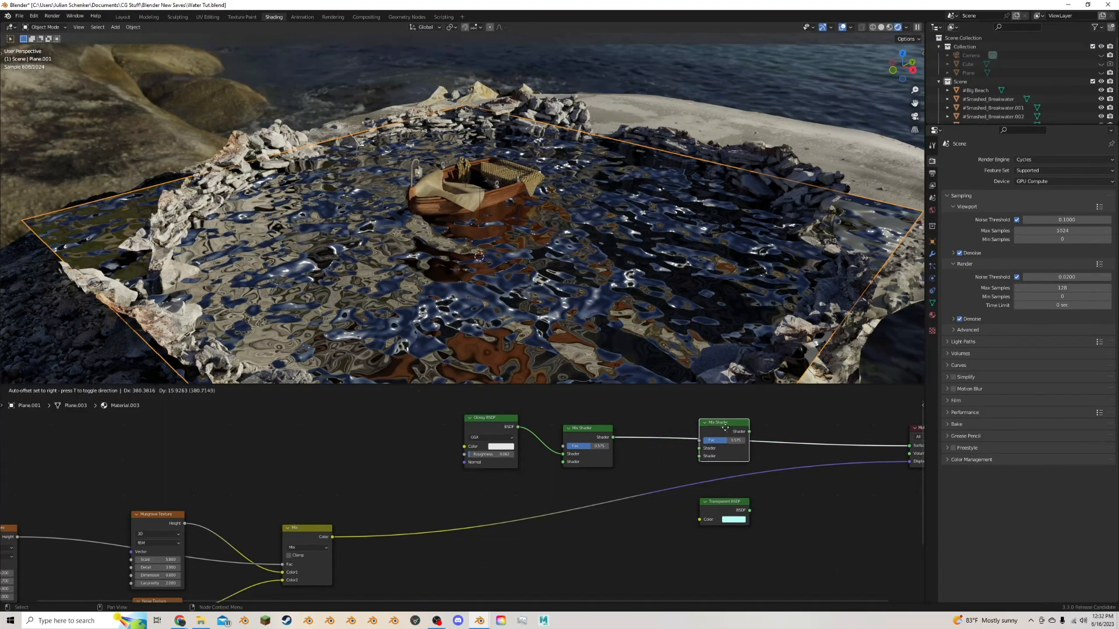
{"action": "left_click", "coordinate": [727, 431]}
Step: Connect the Transparent BSDF to the second Mix Shader's lower Shader input and set that mixer's factor to 0.727
{"action": "left_click_drag", "start_coordinate": [728, 503], "coordinate": [673, 504]}
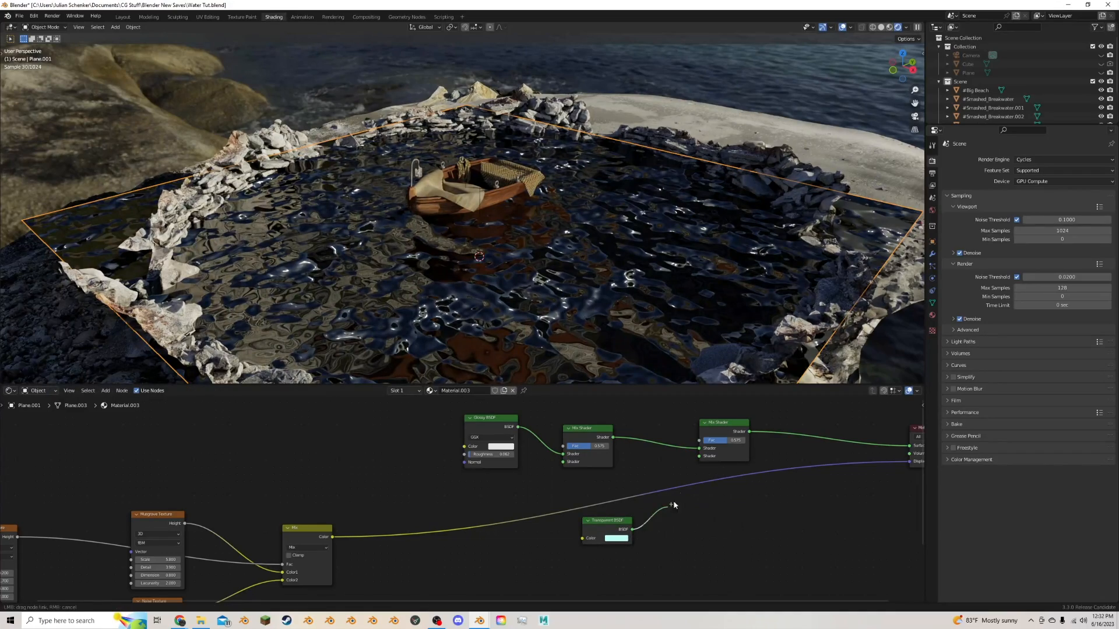
{"action": "left_click_drag", "start_coordinate": [700, 456], "coordinate": [733, 441]}
Step: Add a Refraction BSDF and connect it to the first Mix Shader's upper Shader input, with the Glossy BSDF feeding the lower input
{"action": "key", "text": "shift+a"}
{"action": "left_click", "coordinate": [480, 495]}
{"action": "type", "text": "r"}
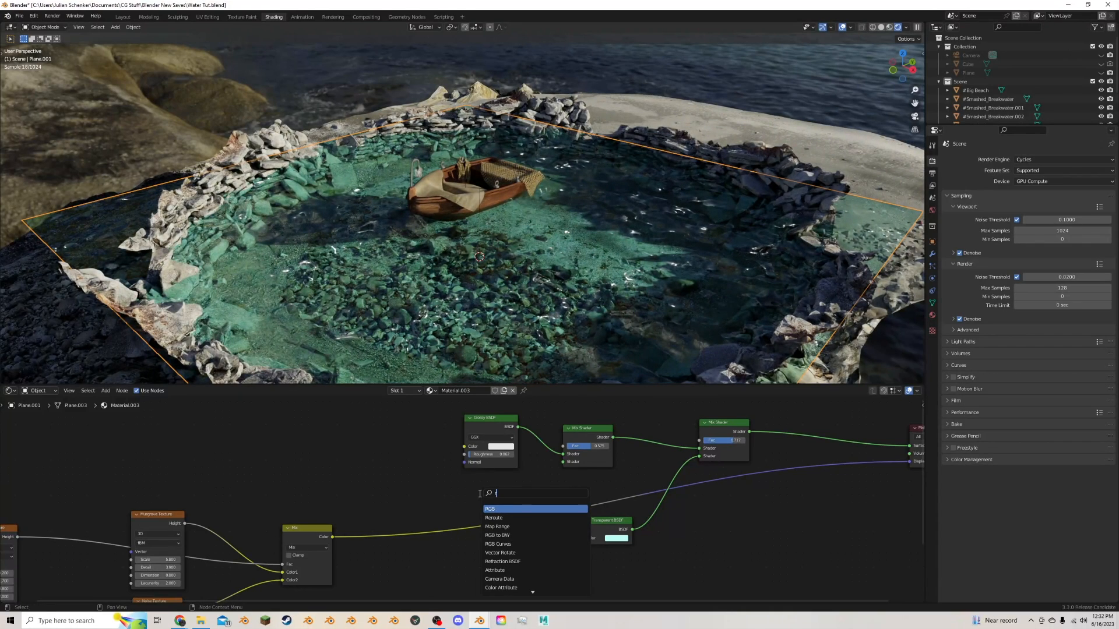
{"action": "type", "text": "e"}
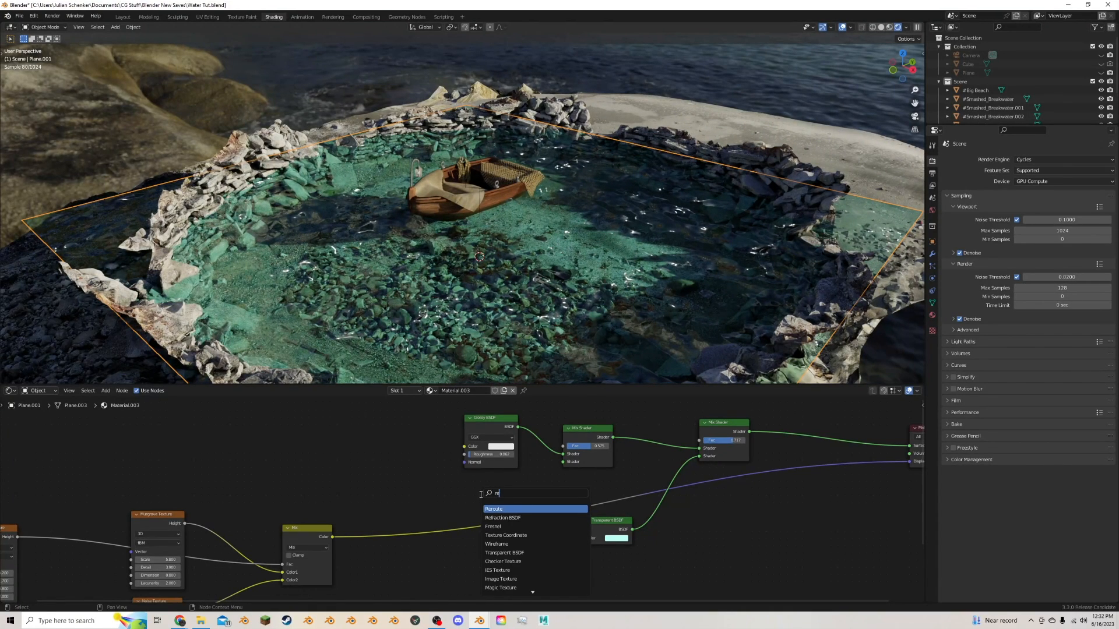
{"action": "left_click", "coordinate": [513, 518]}
{"action": "left_click", "coordinate": [444, 473]}
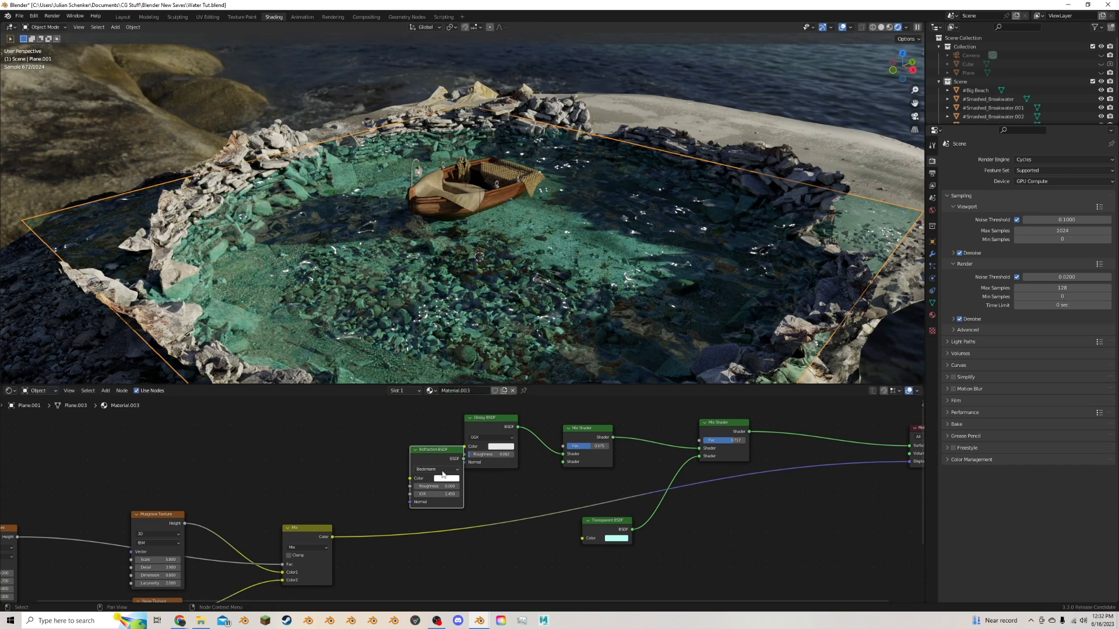
{"action": "left_click_drag", "start_coordinate": [489, 421], "coordinate": [563, 454]}
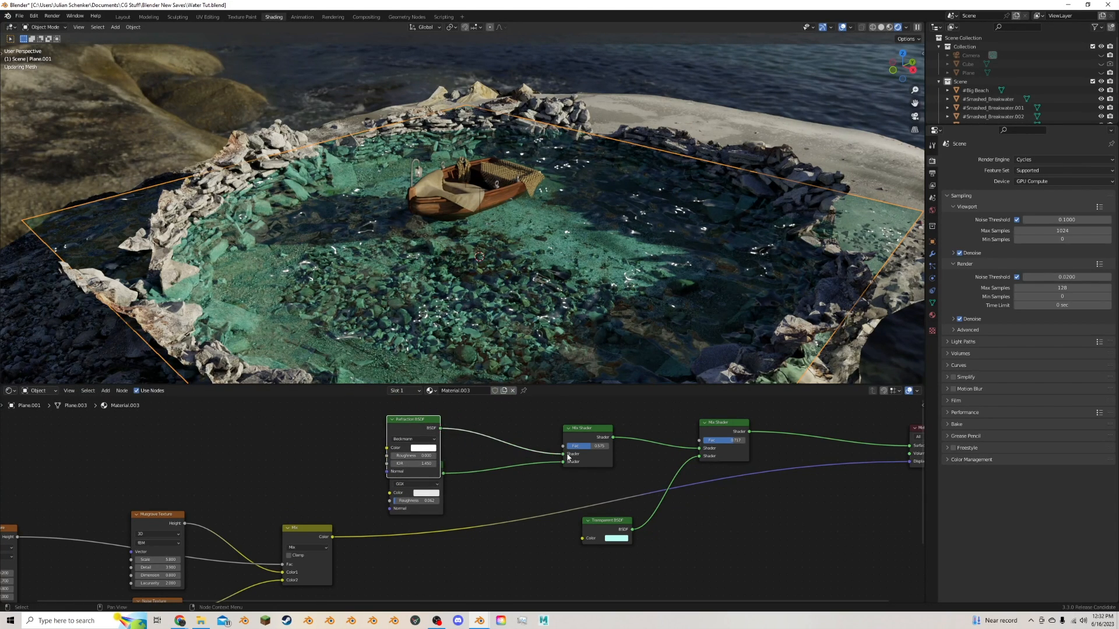
{"action": "left_click_drag", "start_coordinate": [420, 427], "coordinate": [424, 417]}
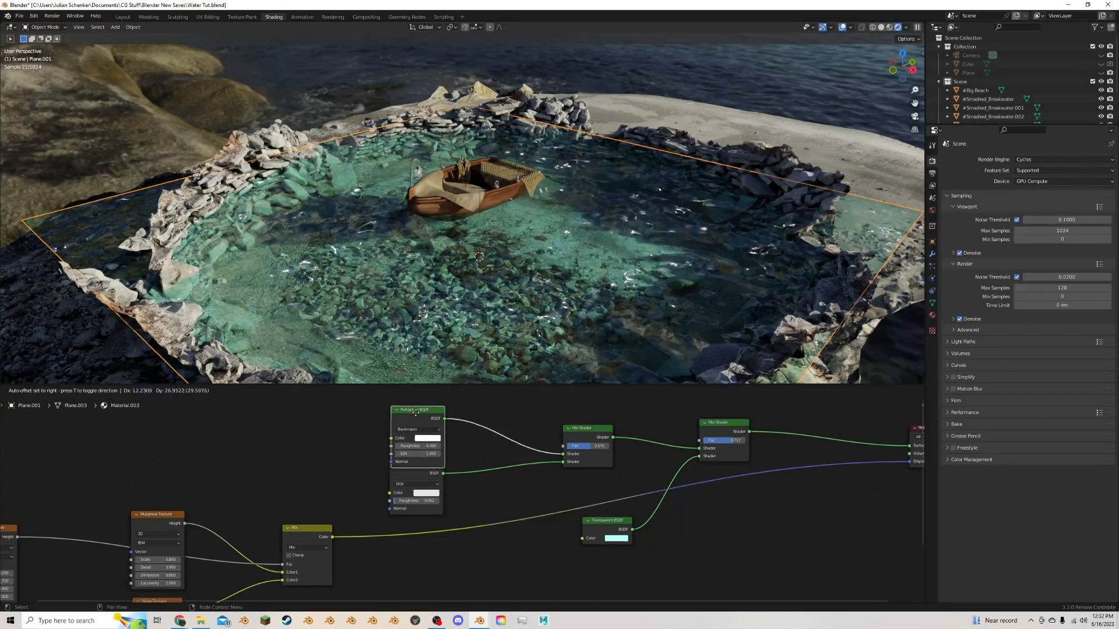
Step: Preview the Refraction BSDF on its own and examine the pool surface from above, from far away and close to the boat
{"action": "left_click", "coordinate": [416, 417], "text": "ctrl+shift"}
{"action": "scroll", "coordinate": [514, 263], "scroll_direction": "down", "scroll_amount": 1}
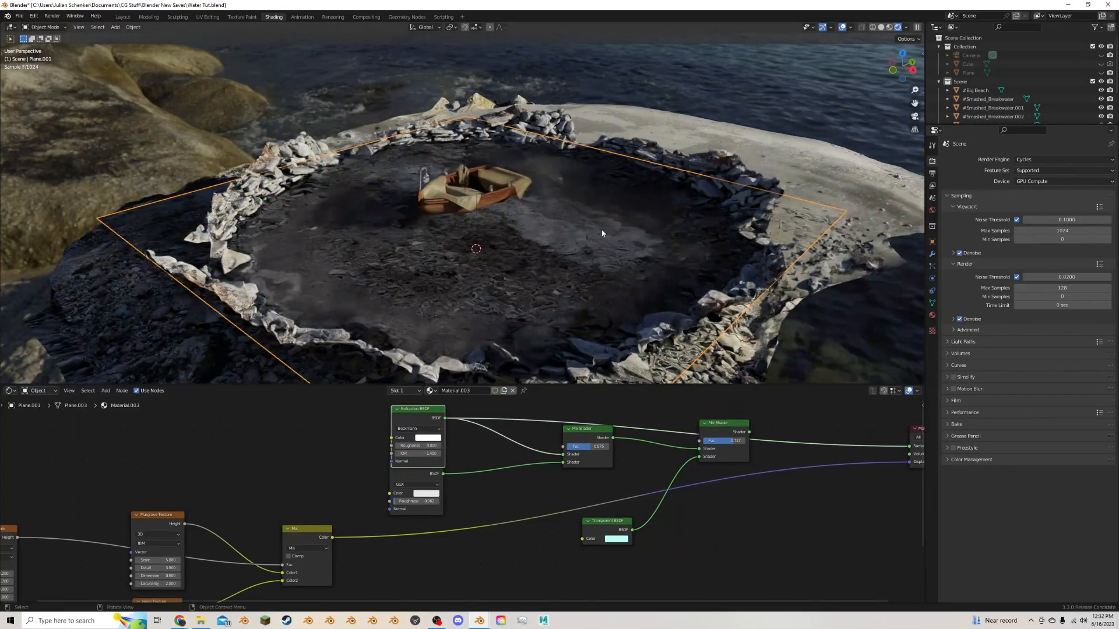
{"action": "middle_click_drag", "start_coordinate": [584, 201], "coordinate": [429, 242]}
{"action": "scroll", "coordinate": [436, 239], "scroll_direction": "up", "scroll_amount": 3}
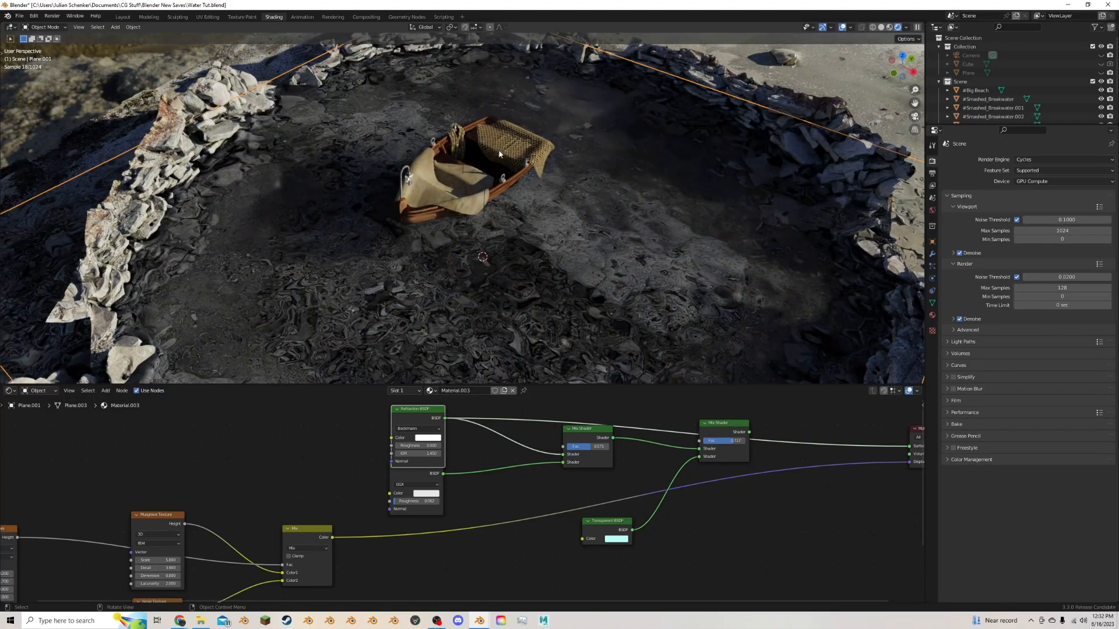
{"action": "scroll", "coordinate": [633, 192], "scroll_direction": "down", "scroll_amount": 2}
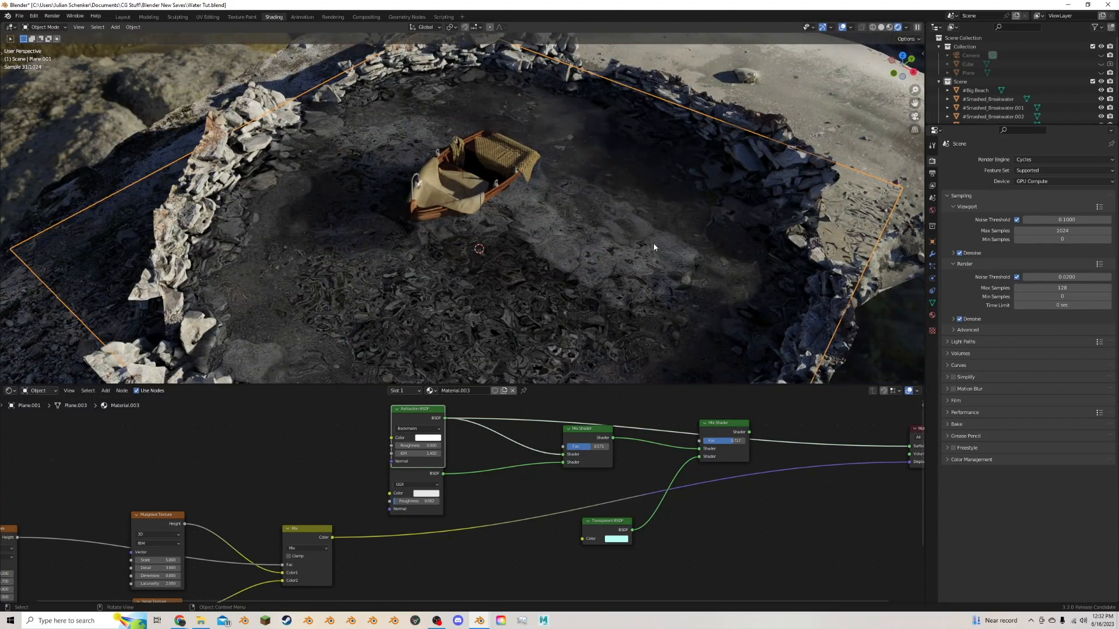
{"action": "mouse_move", "coordinate": [654, 247]}
{"action": "middle_mouse_down"}
{"action": "mouse_move", "coordinate": [635, 206]}
{"action": "mouse_move", "coordinate": [655, 238]}
{"action": "middle_mouse_up"}
{"action": "scroll", "coordinate": [431, 304], "scroll_direction": "down", "scroll_amount": 6}
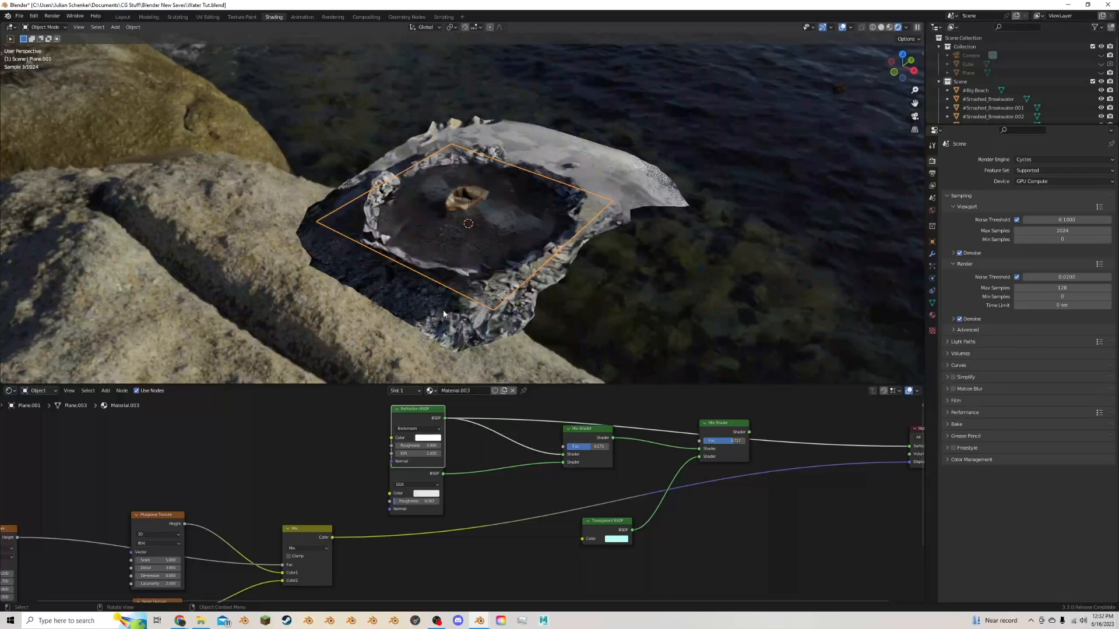
{"action": "scroll", "coordinate": [448, 305], "scroll_direction": "up", "scroll_amount": 6}
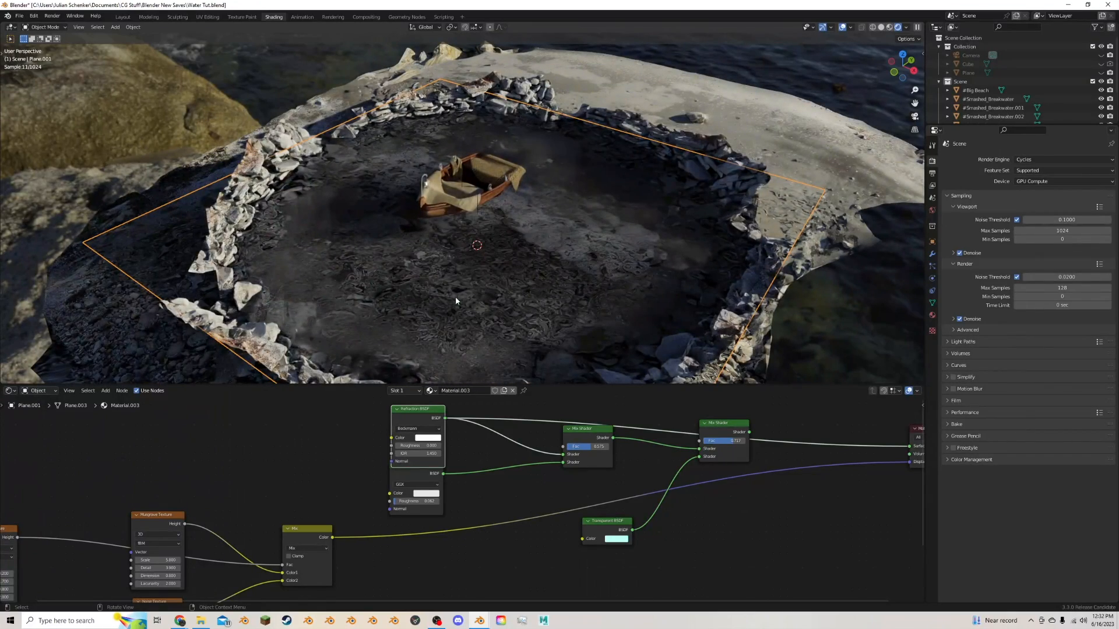
{"action": "scroll", "coordinate": [523, 265], "scroll_direction": "up", "scroll_amount": 2}
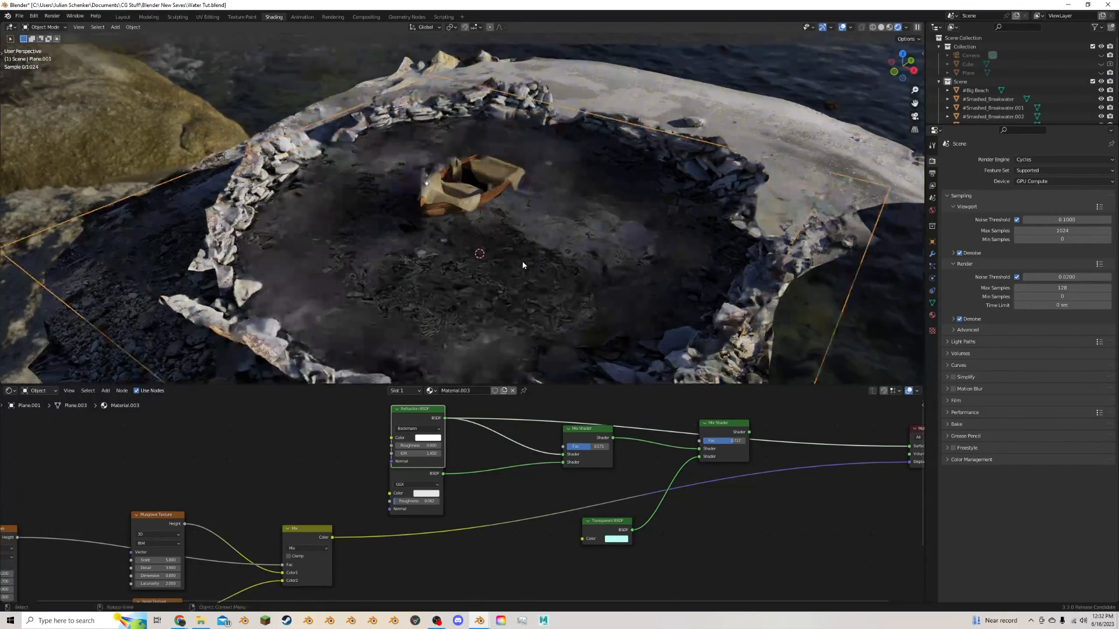
{"action": "scroll", "coordinate": [523, 265], "scroll_direction": "up", "scroll_amount": 3}
{"action": "middle_click_drag", "start_coordinate": [483, 272], "coordinate": [473, 241]}
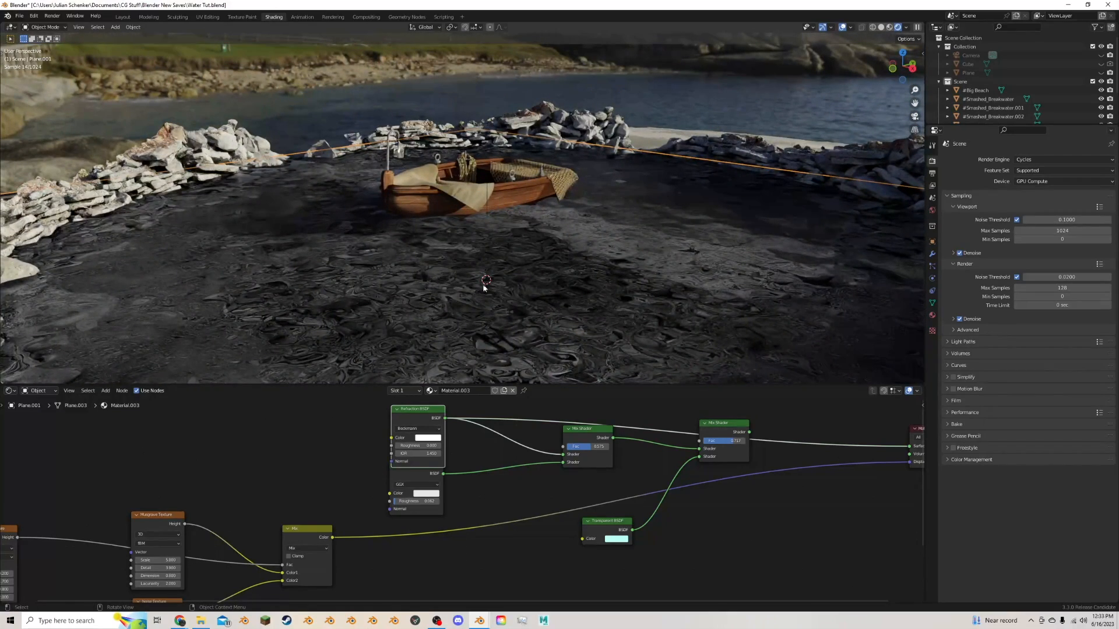
Step: Preview the first Mix Shader's output and set its factor between the Refraction and Glossy BSDFs to 0.275
{"action": "left_click_drag", "start_coordinate": [411, 474], "coordinate": [411, 479]}
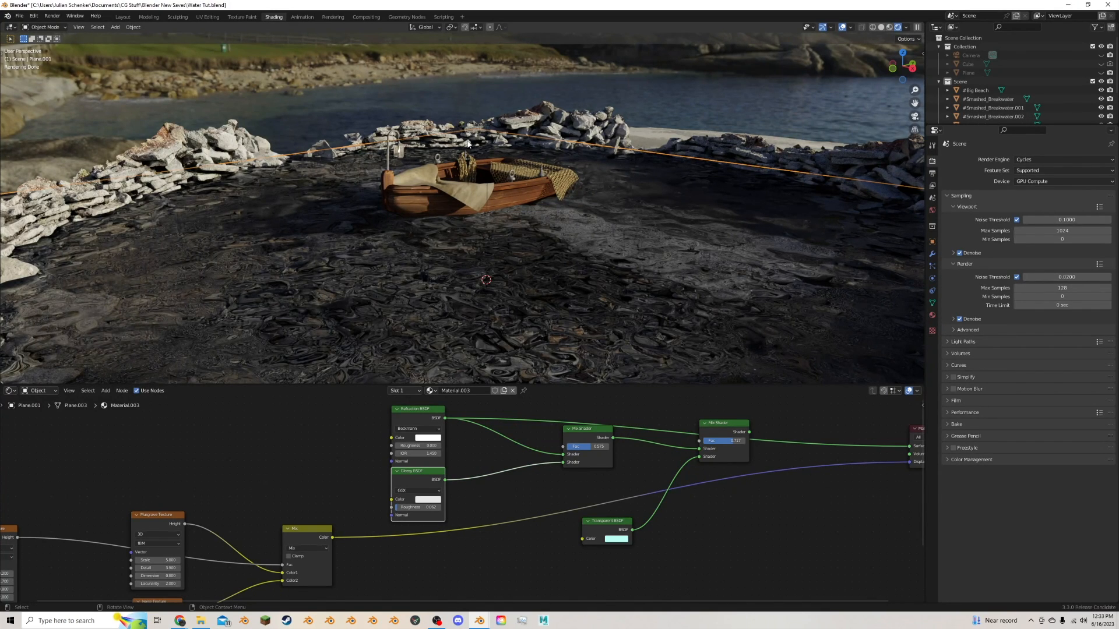
{"action": "left_click", "coordinate": [588, 438], "text": "ctrl+shift"}
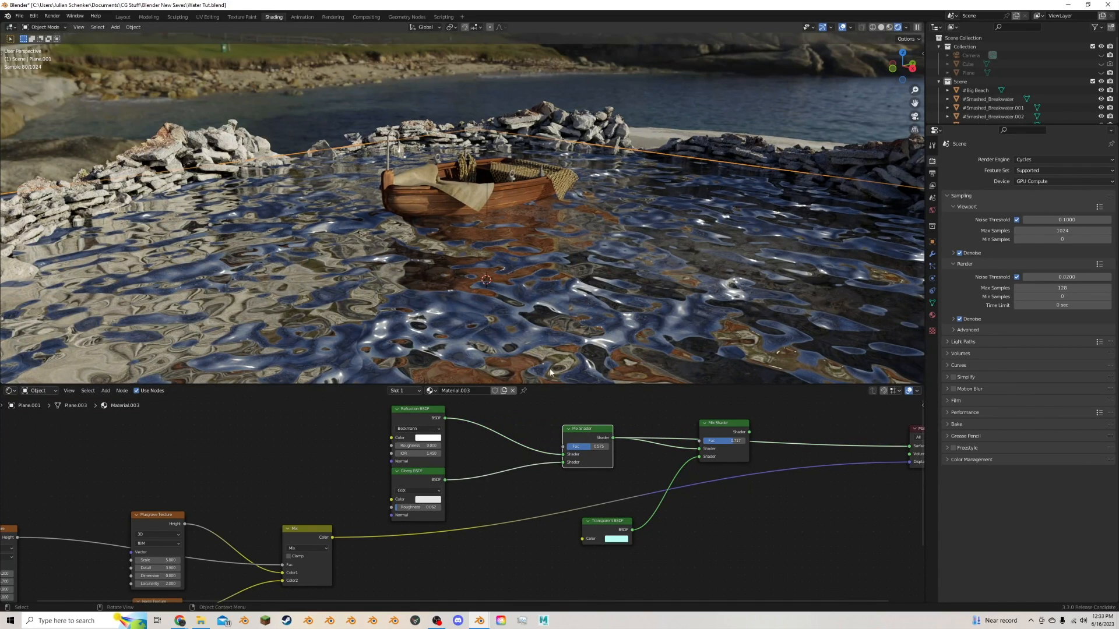
{"action": "left_click_drag", "start_coordinate": [588, 447], "coordinate": [571, 446]}
{"action": "scroll", "coordinate": [523, 248], "scroll_direction": "down", "scroll_amount": 1}
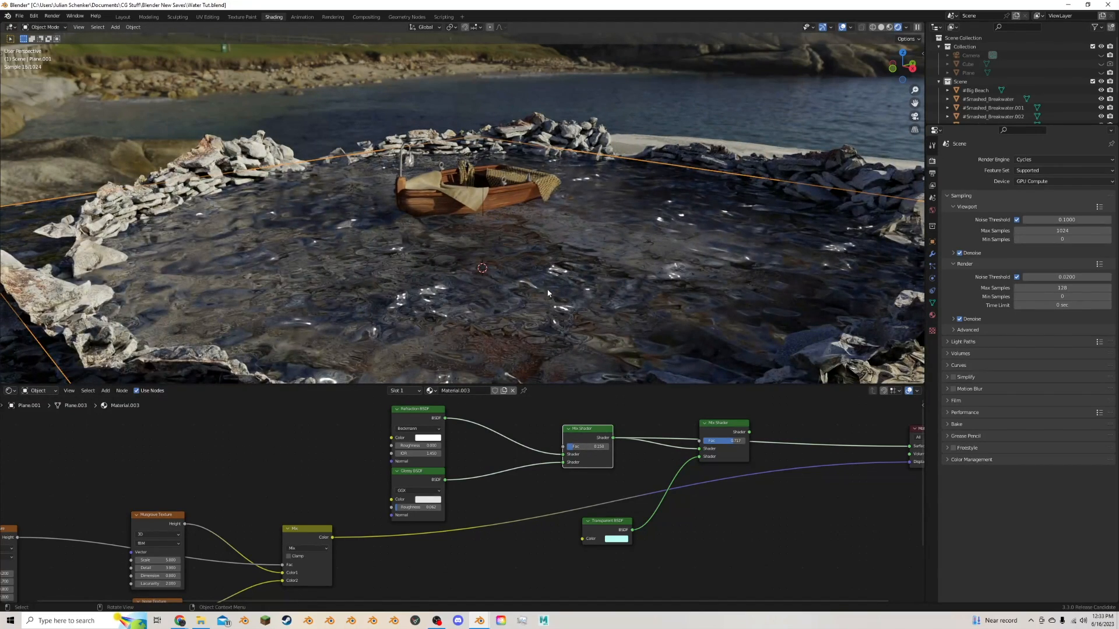
{"action": "middle_click_drag", "start_coordinate": [524, 290], "coordinate": [519, 286]}
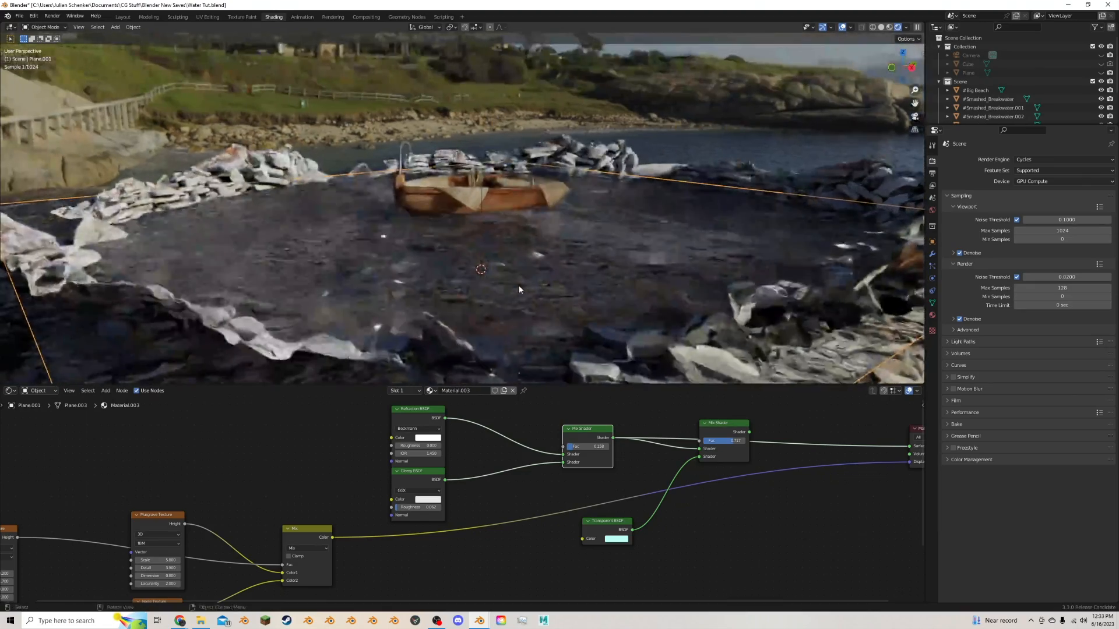
{"action": "scroll", "coordinate": [519, 286], "scroll_direction": "up", "scroll_amount": 1}
{"action": "left_click_drag", "start_coordinate": [588, 446], "coordinate": [599, 447]}
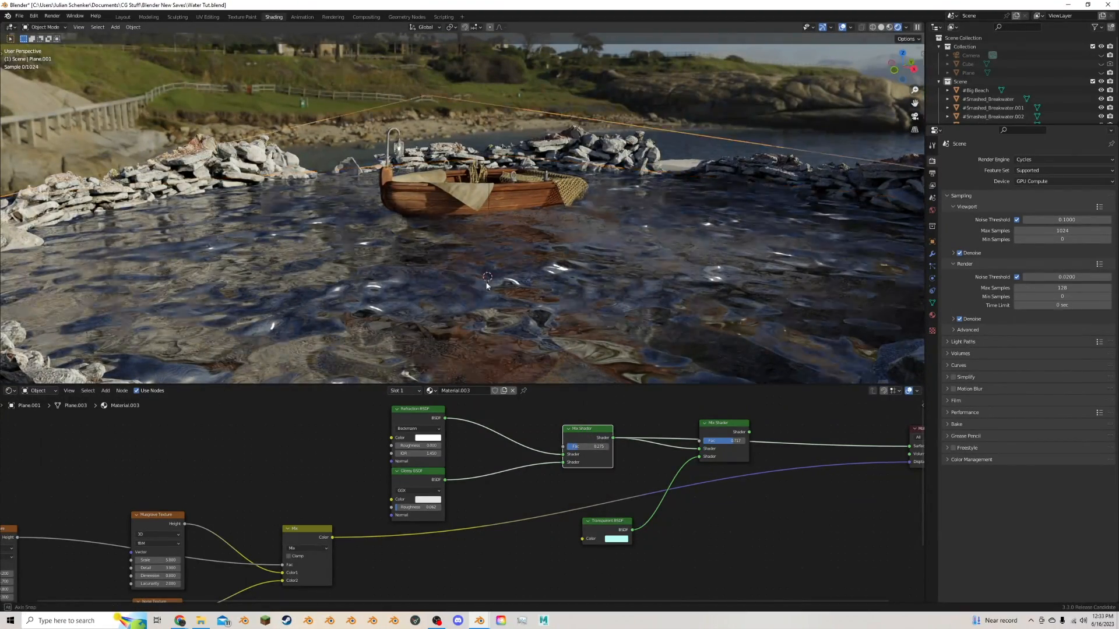
{"action": "middle_click_drag", "start_coordinate": [460, 287], "coordinate": [554, 297]}
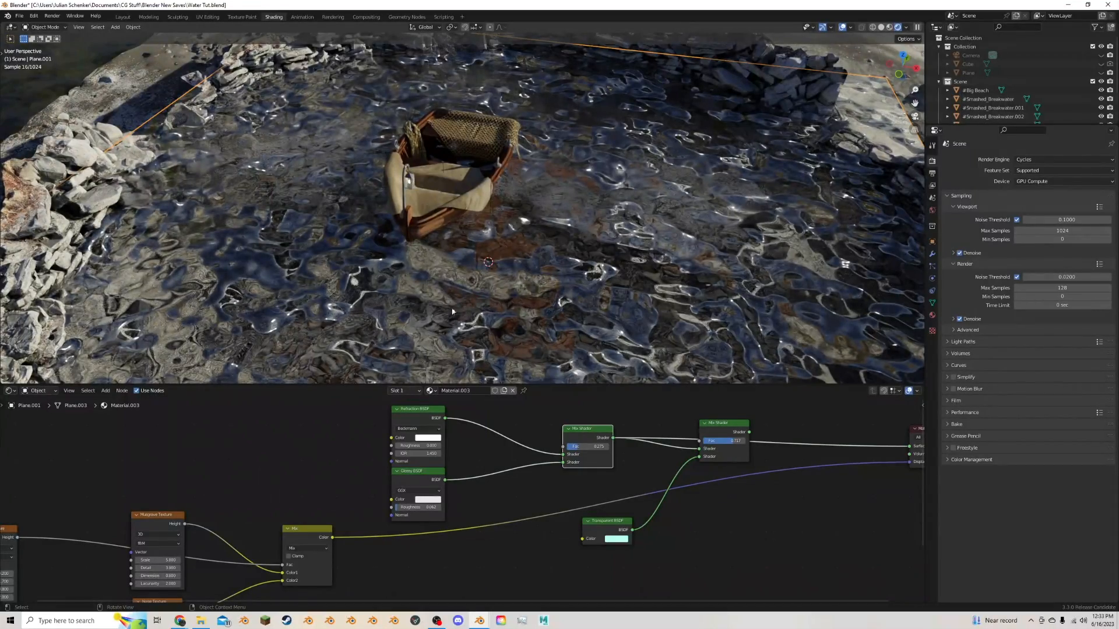
{"action": "scroll", "coordinate": [557, 294], "scroll_direction": "down", "scroll_amount": 5}
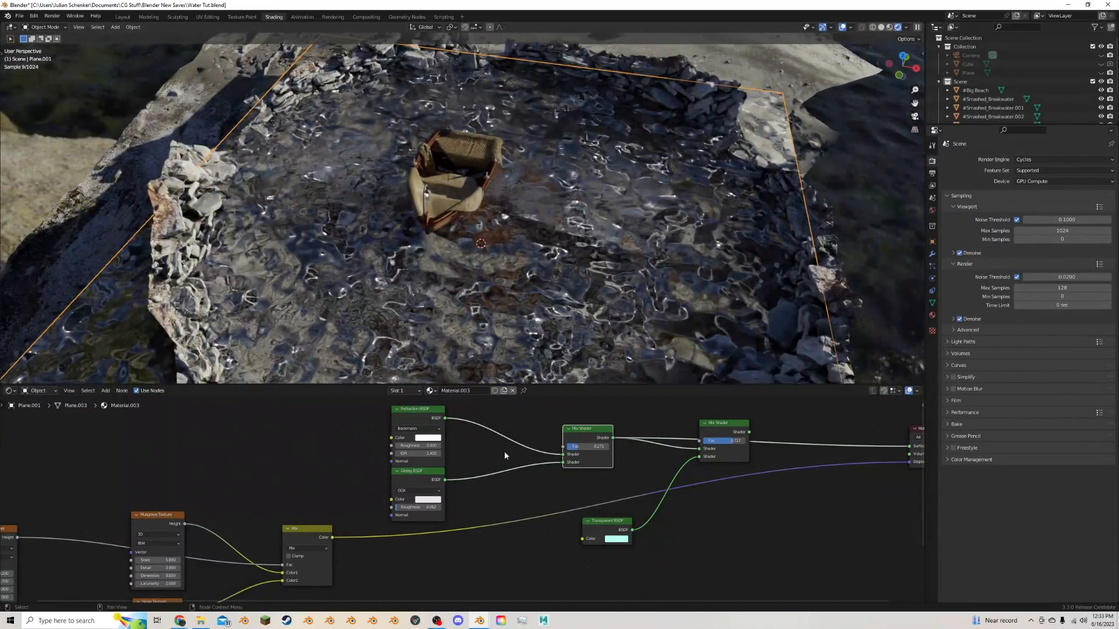
Step: Move the texture nodes and their color Mix node together, farther away from the shader nodes
{"action": "middle_click_drag", "start_coordinate": [505, 455], "coordinate": [461, 439]}
{"action": "middle_click_drag", "start_coordinate": [353, 439], "coordinate": [506, 452]}
{"action": "scroll", "coordinate": [506, 451], "scroll_direction": "down", "scroll_amount": 4}
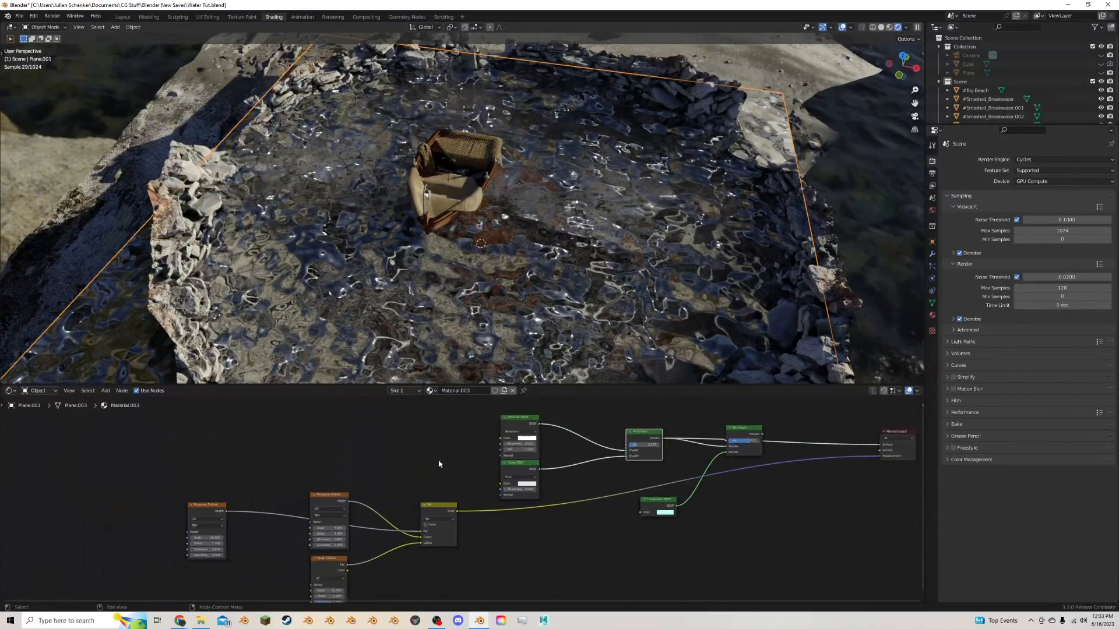
{"action": "left_click_drag", "start_coordinate": [471, 462], "coordinate": [204, 600]}
{"action": "key", "text": "g"}
{"action": "left_click", "coordinate": [360, 483]}
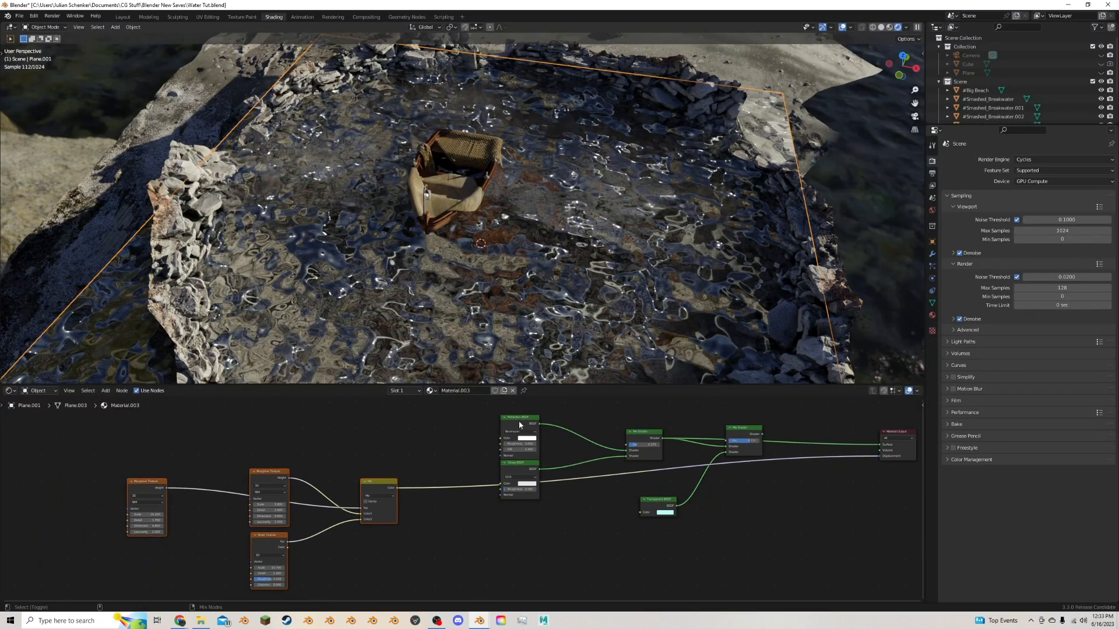
Step: Preview the Refraction BSDF and connect the color Mix node's output to its Roughness input
{"action": "left_click", "coordinate": [517, 419]}
{"action": "middle_click_drag", "start_coordinate": [541, 335], "coordinate": [527, 292]}
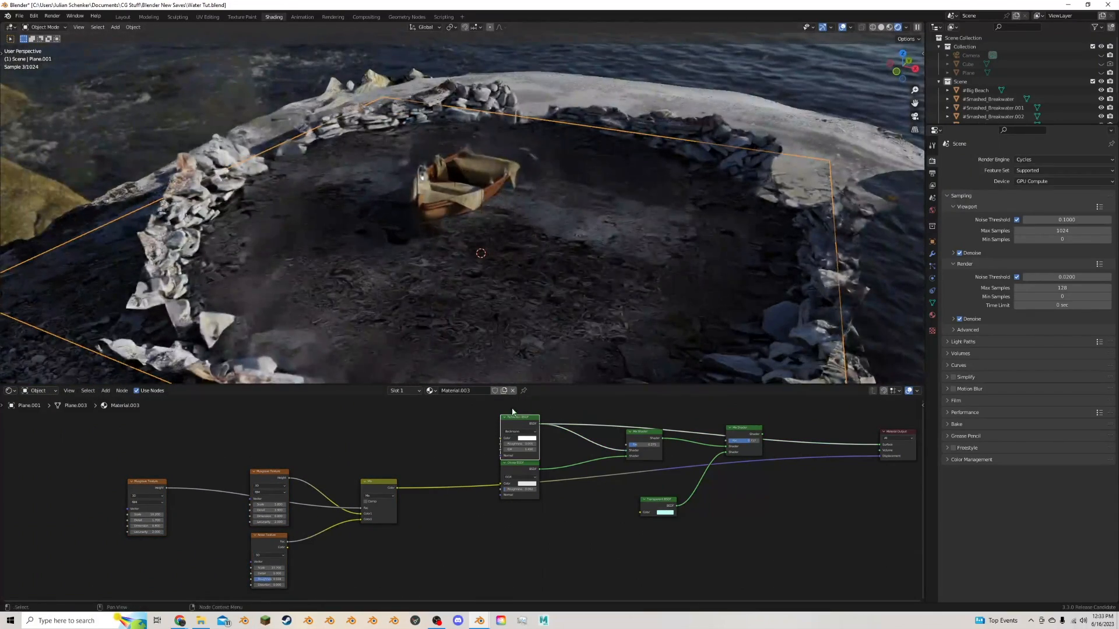
{"action": "scroll", "coordinate": [449, 482], "scroll_direction": "up", "scroll_amount": 2}
{"action": "middle_click_drag", "start_coordinate": [387, 478], "coordinate": [383, 489]}
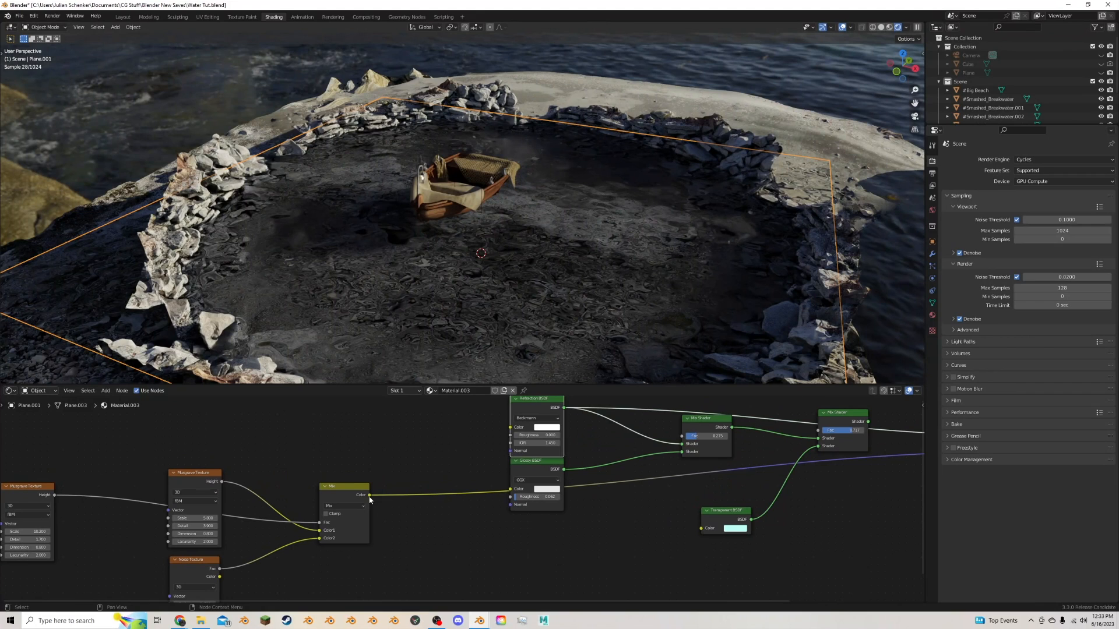
{"action": "left_click_drag", "start_coordinate": [369, 497], "coordinate": [511, 438]}
{"action": "scroll", "coordinate": [489, 447], "scroll_direction": "down", "scroll_amount": 3}
Step: Shift the texture and Mix nodes farther back and insert a ColorRamp between the Mix node and the Refraction BSDF's Roughness
{"action": "left_click_drag", "start_coordinate": [404, 435], "coordinate": [92, 591]}
{"action": "left_click_drag", "start_coordinate": [364, 492], "coordinate": [302, 490]}
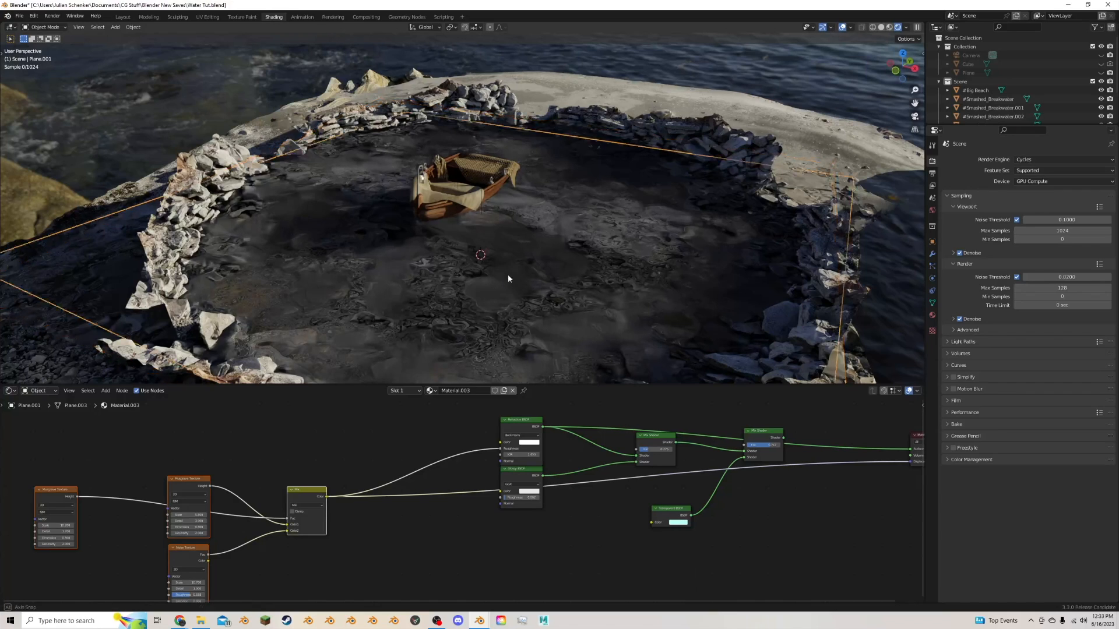
{"action": "middle_click_drag", "start_coordinate": [508, 274], "coordinate": [490, 283]}
{"action": "key", "text": "shift+a"}
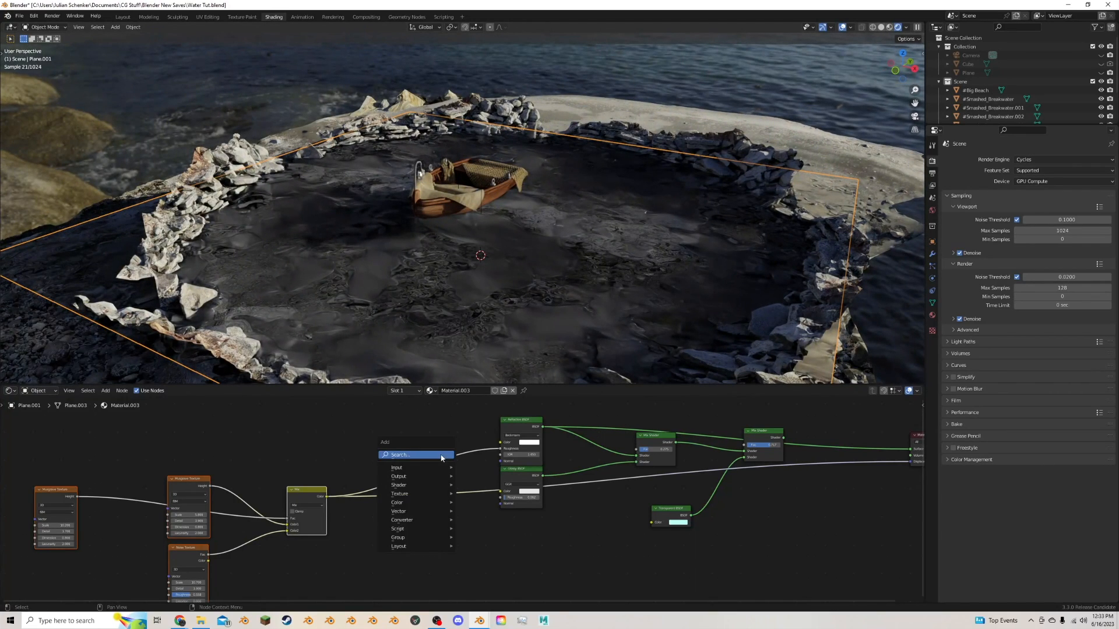
{"action": "left_click", "coordinate": [440, 455]}
{"action": "type", "text": "mu"}
{"action": "key", "text": "BackSpace"}
{"action": "key", "text": "BackSpace"}
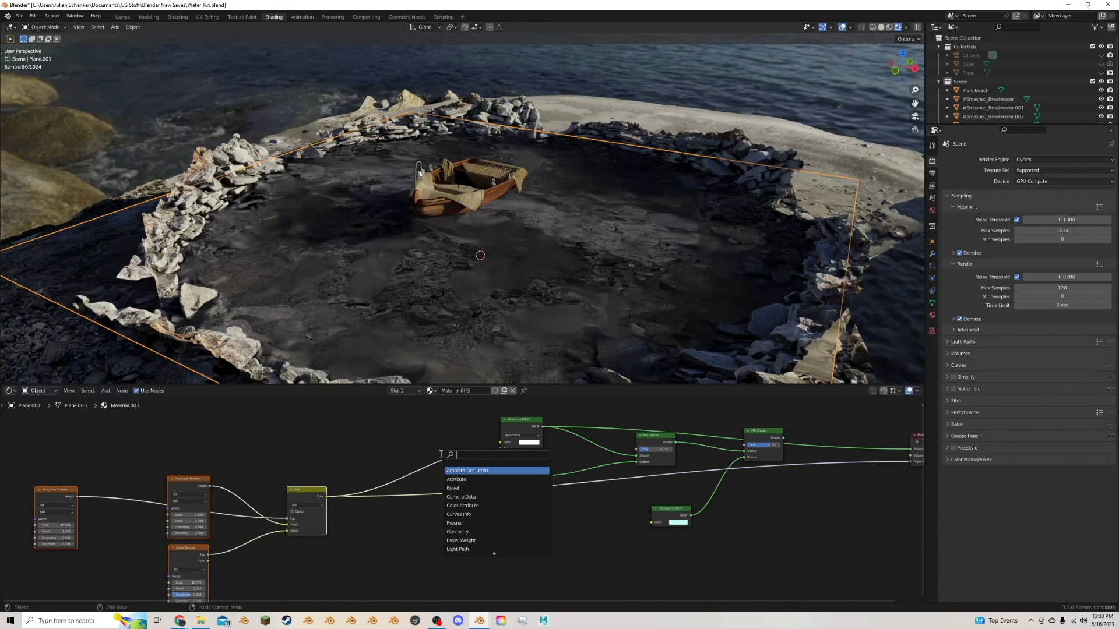
{"action": "type", "text": "colo"}
{"action": "left_click", "coordinate": [459, 470]}
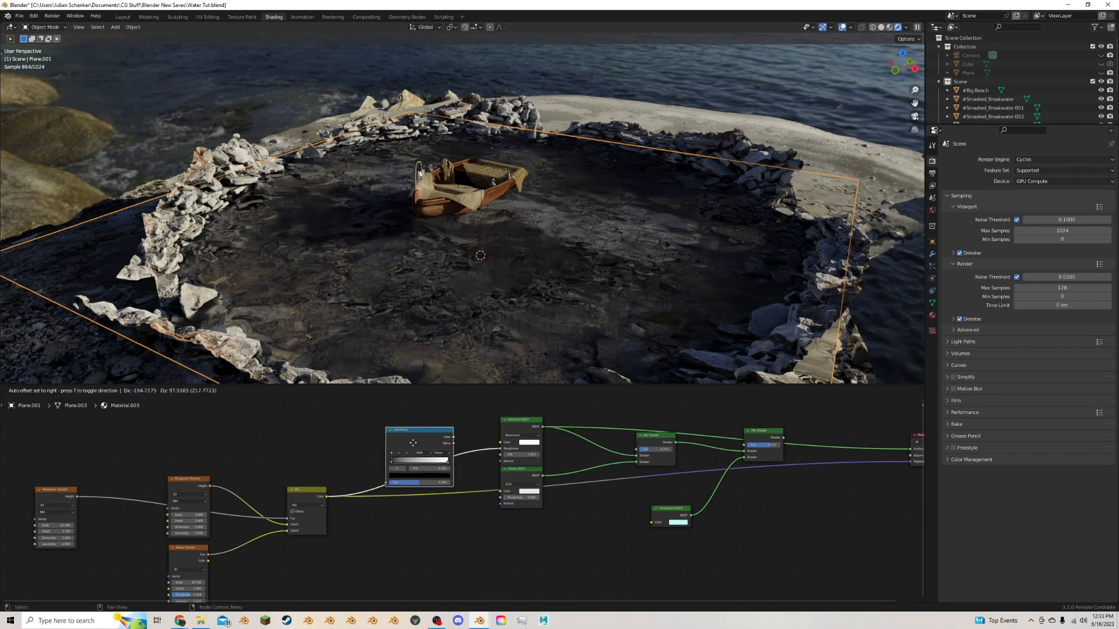
{"action": "left_click", "coordinate": [414, 438]}
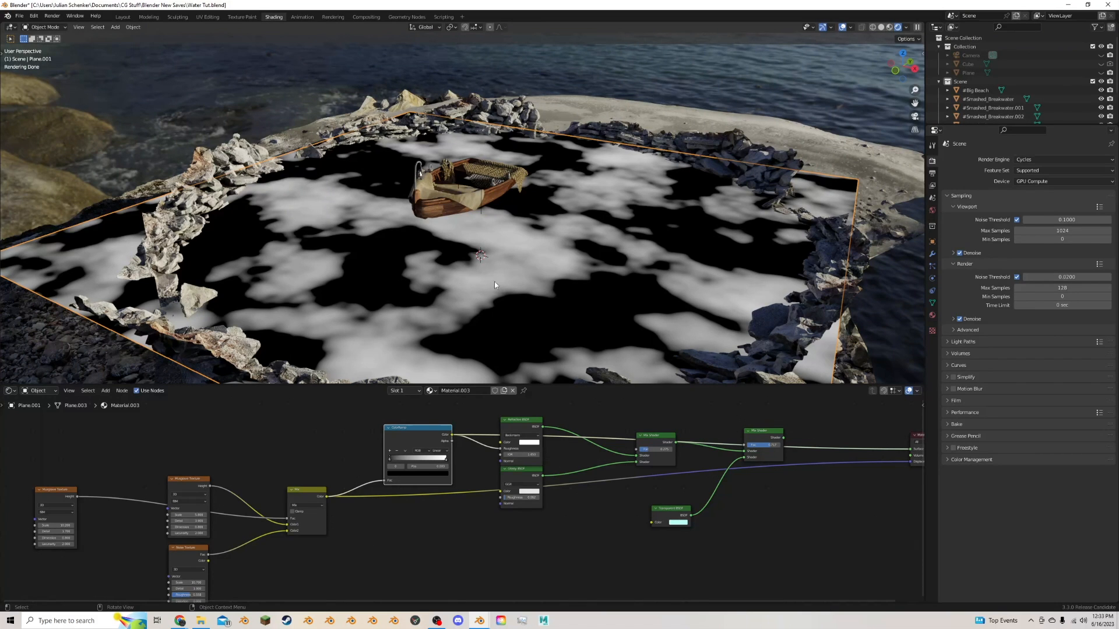
Step: Darken the ColorRamp's white stop to a value of 0.159, set the interpolation to Ease and keep that stop at position 1.000
{"action": "scroll", "coordinate": [463, 499], "scroll_direction": "up", "scroll_amount": 6}
{"action": "left_click", "coordinate": [438, 435]}
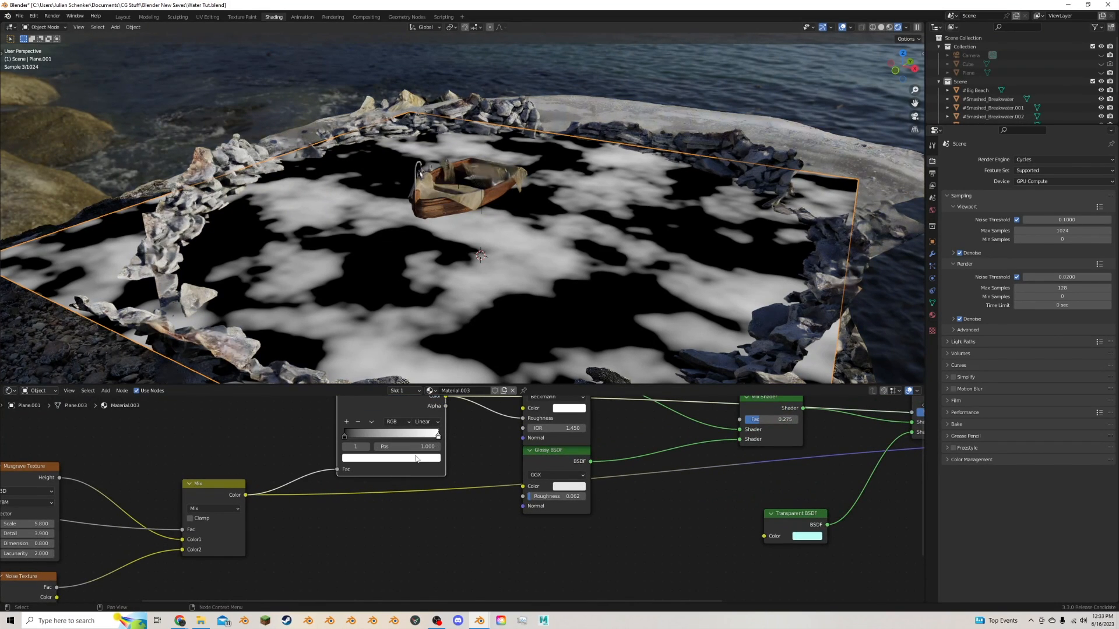
{"action": "left_click", "coordinate": [424, 458]}
{"action": "left_click_drag", "start_coordinate": [423, 356], "coordinate": [419, 366]}
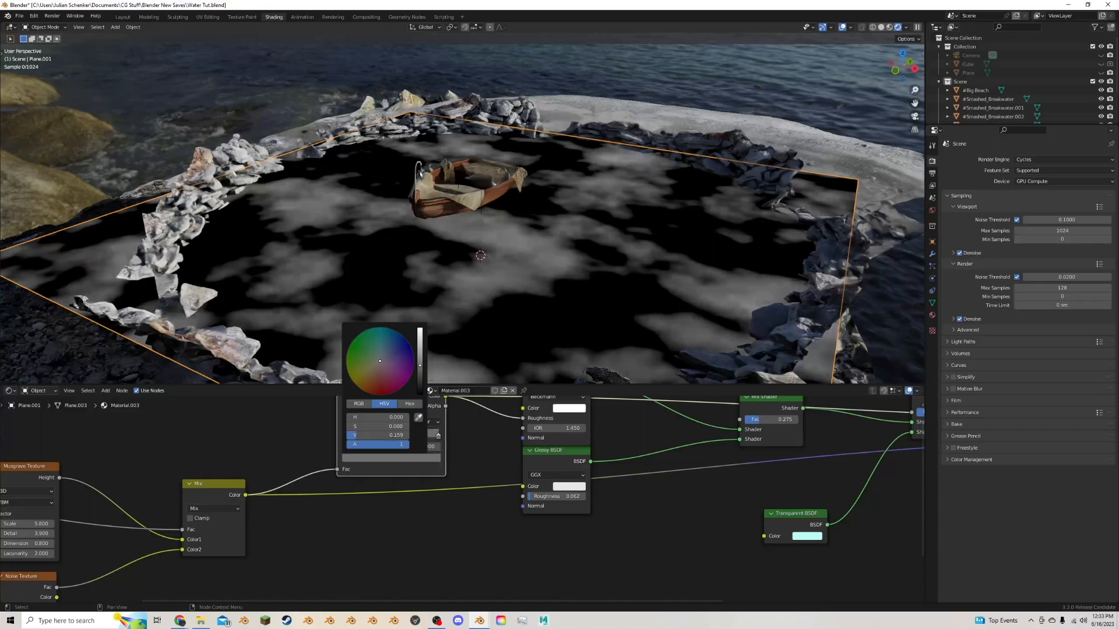
{"action": "left_click", "coordinate": [426, 421]}
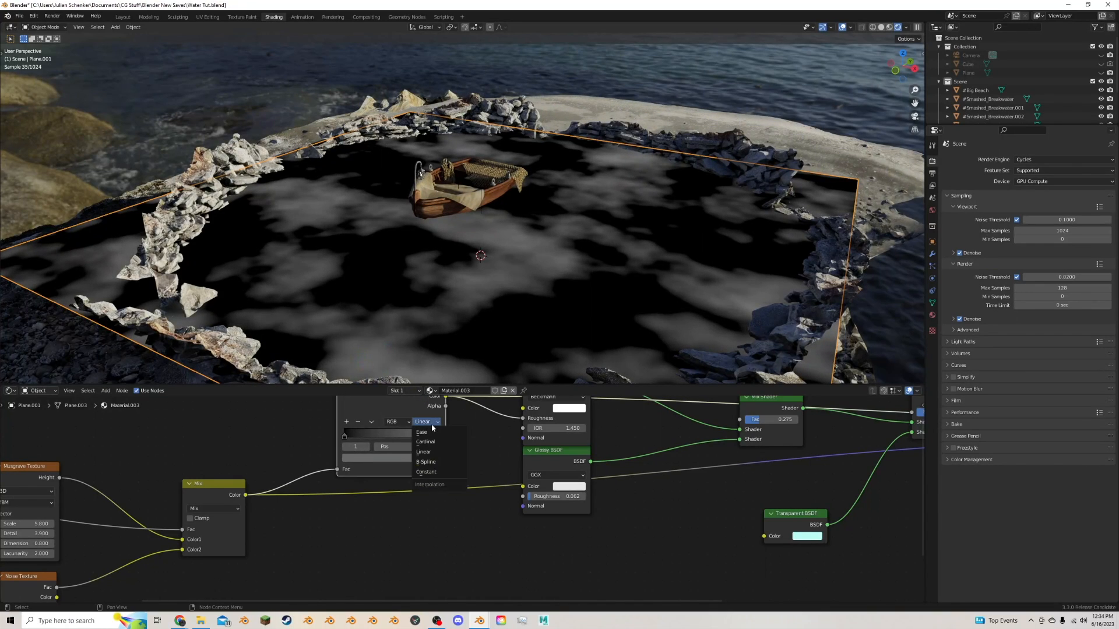
{"action": "left_click", "coordinate": [425, 433]}
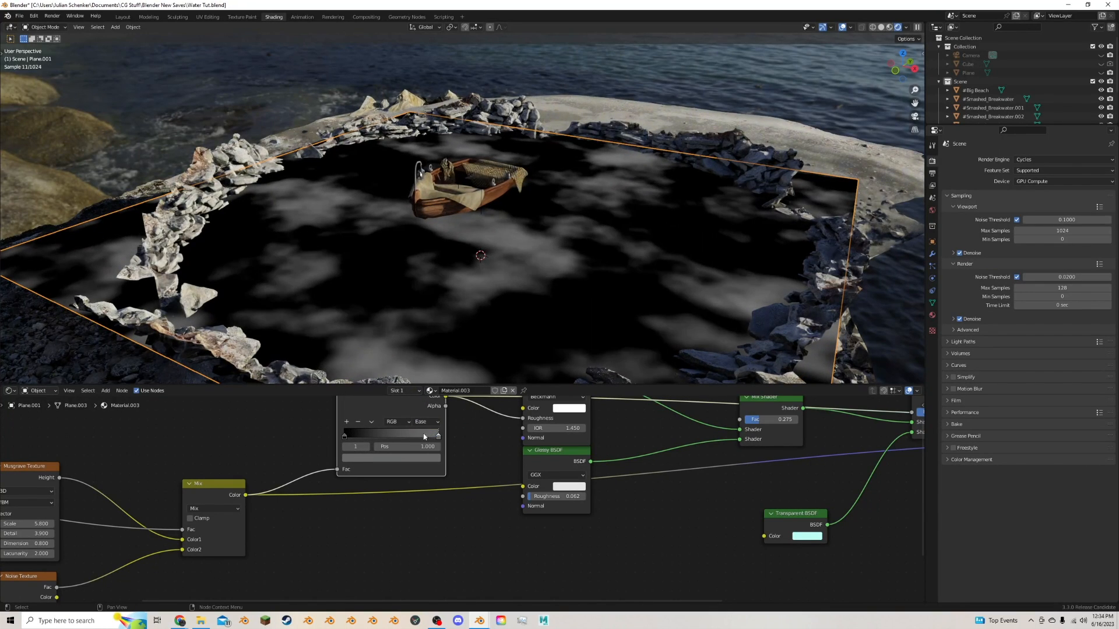
{"action": "left_click_drag", "start_coordinate": [412, 435], "coordinate": [450, 434]}
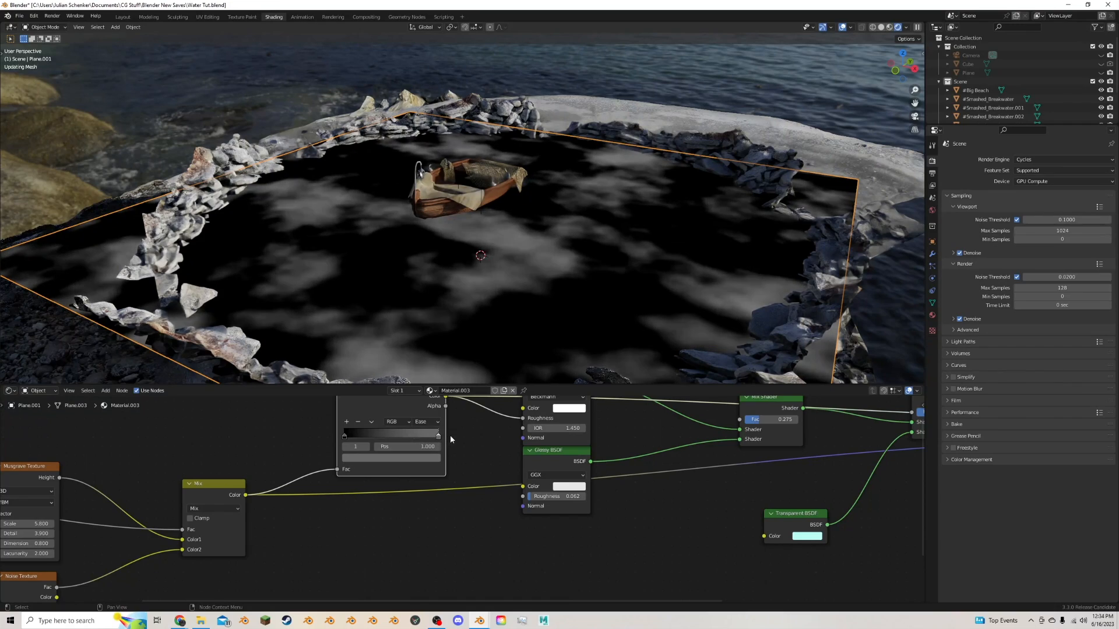
Step: Preview the Refraction BSDF with the ColorRamp-driven roughness and examine the pool surface near the boat
{"action": "scroll", "coordinate": [462, 501], "scroll_direction": "down", "scroll_amount": 6}
{"action": "middle_click_drag", "start_coordinate": [462, 501], "coordinate": [387, 501]}
{"action": "left_click", "coordinate": [436, 432], "text": "ctrl+shift"}
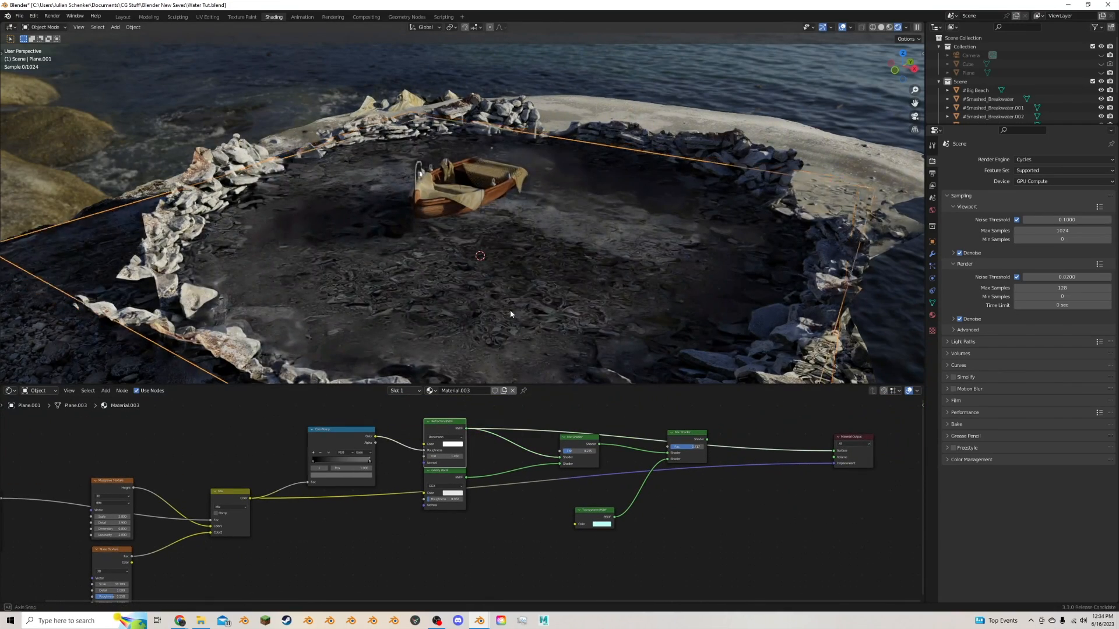
{"action": "middle_click_drag", "start_coordinate": [513, 314], "coordinate": [502, 308]}
{"action": "scroll", "coordinate": [503, 307], "scroll_direction": "up", "scroll_amount": 2}
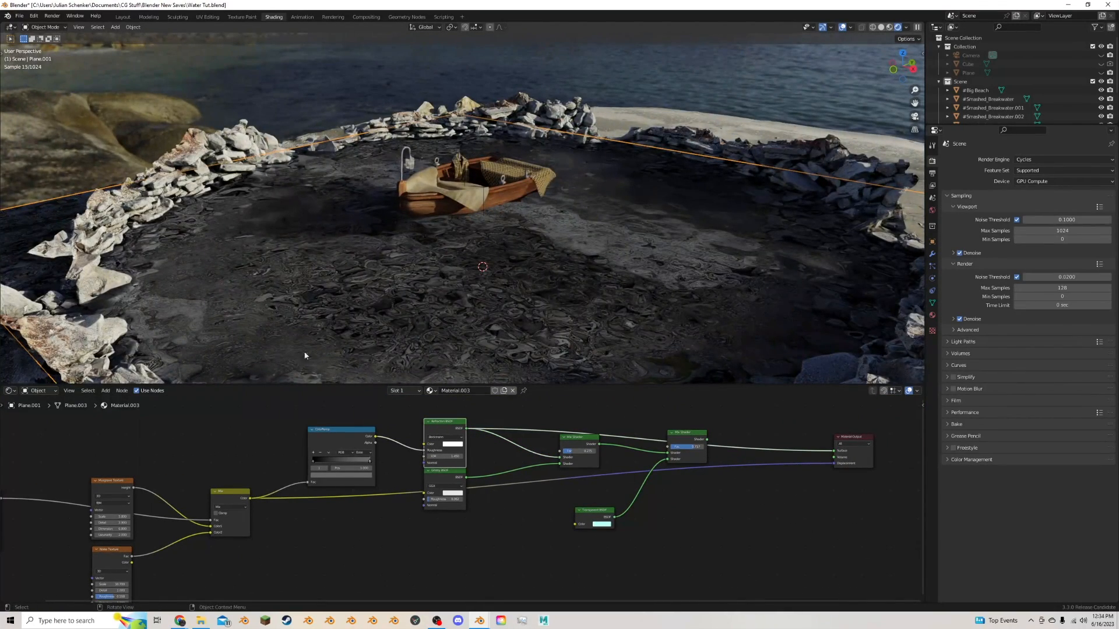
Step: Preview the refraction-glossy Mix Shader, reconnect the final Mix Shader to the material's surface output and save the file
{"action": "left_click_drag", "start_coordinate": [251, 500], "coordinate": [424, 451]}
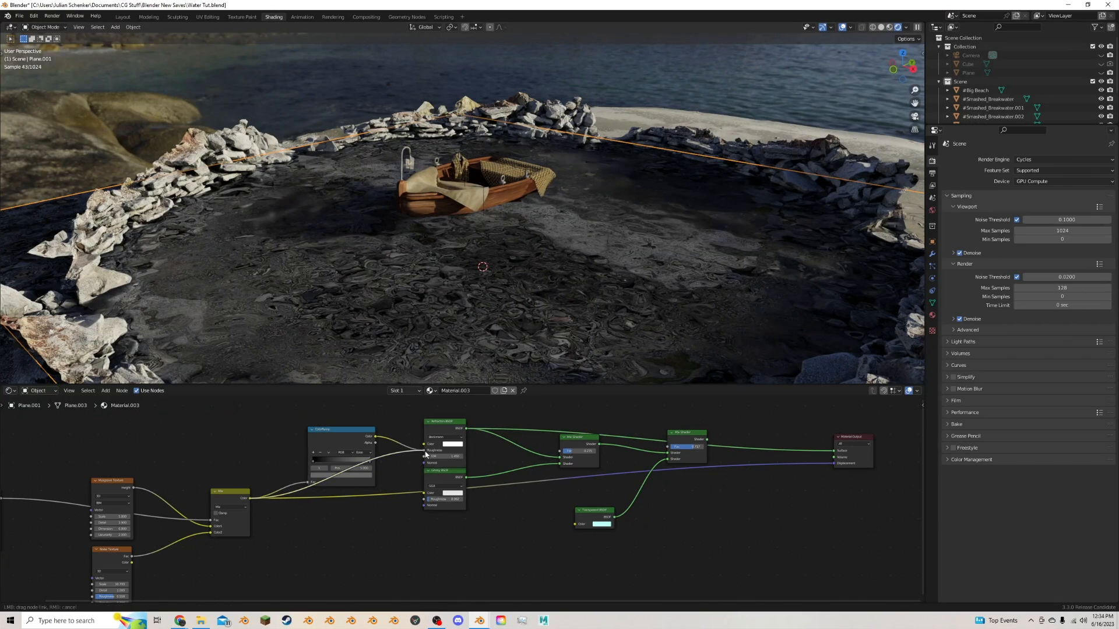
{"action": "key", "text": "ctrl+z"}
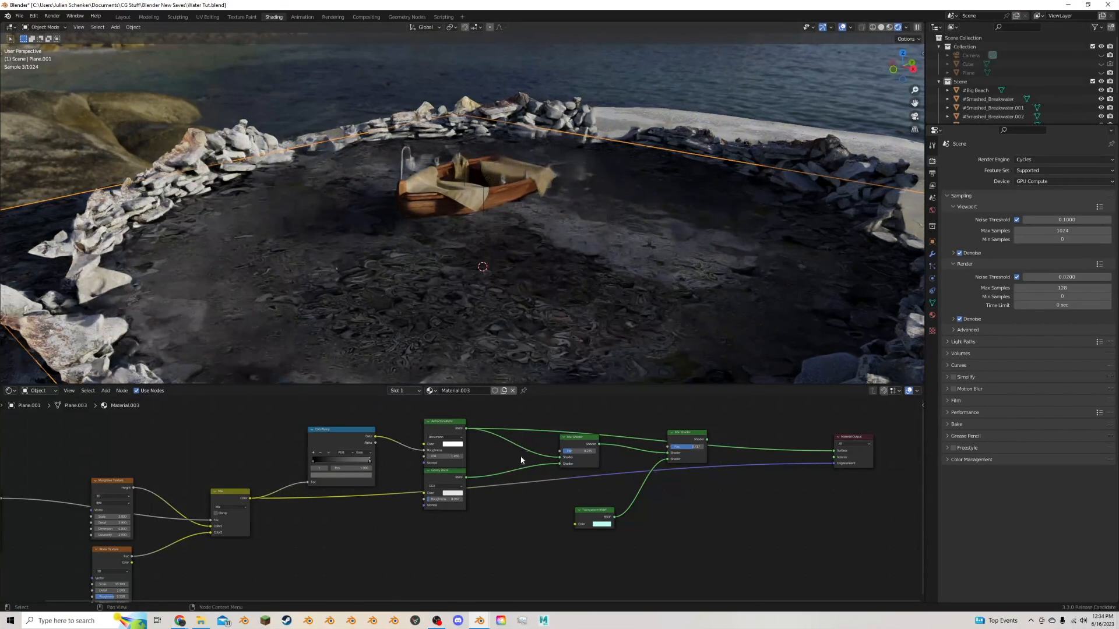
{"action": "scroll", "coordinate": [546, 459], "scroll_direction": "down", "scroll_amount": 1}
{"action": "left_click", "coordinate": [559, 451], "text": "ctrl+shift"}
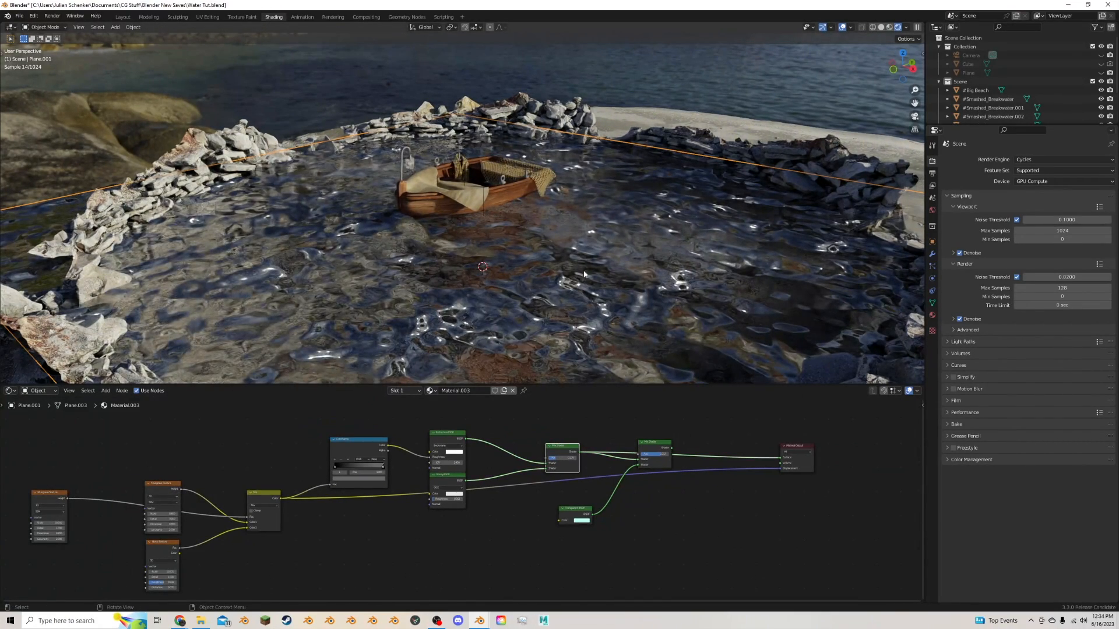
{"action": "left_click", "coordinate": [656, 451], "text": "ctrl+shift"}
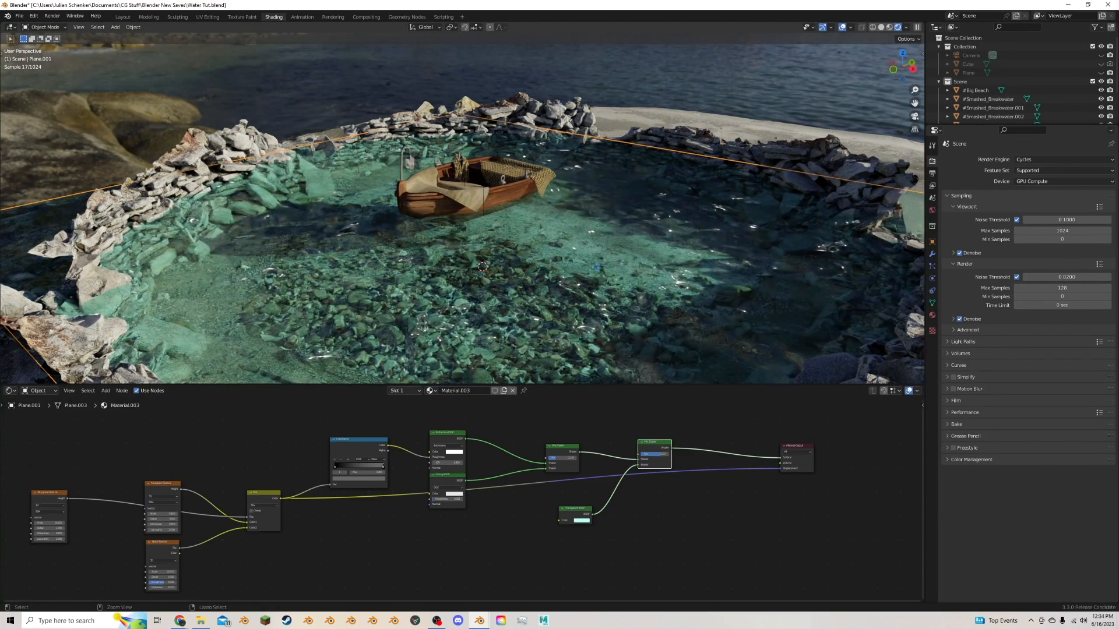
{"action": "key", "text": "ctrl+s"}
Step: Adjust the blend factor of the refraction-glossy Mix Shader and set the final Mix Shader's factor to 0.375
{"action": "scroll", "coordinate": [632, 422], "scroll_direction": "up", "scroll_amount": 3}
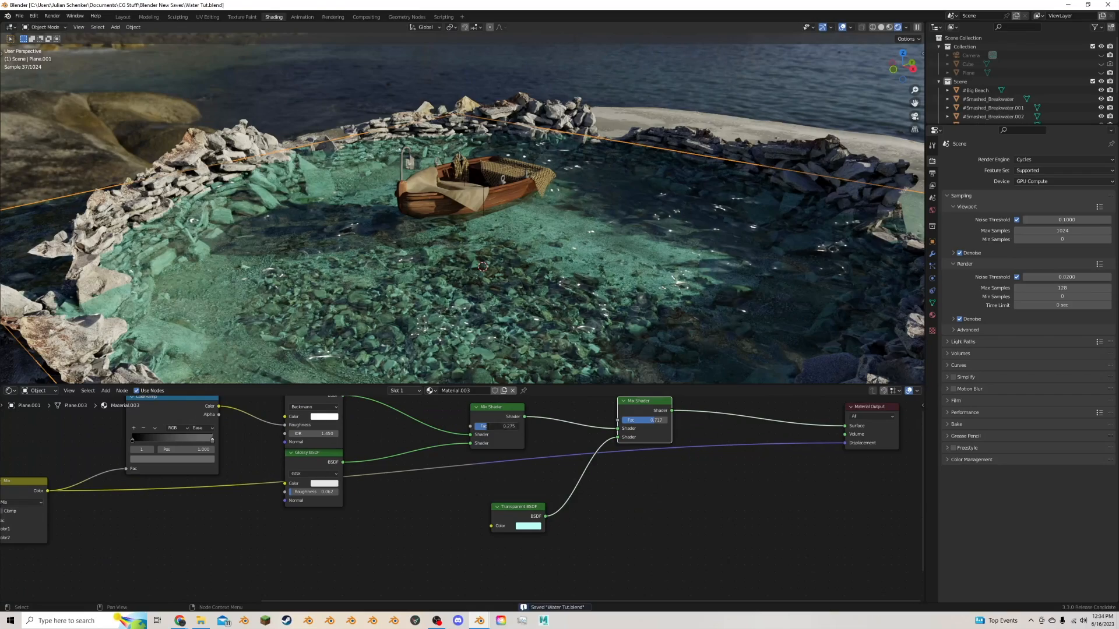
{"action": "left_click_drag", "start_coordinate": [489, 426], "coordinate": [491, 426]}
{"action": "mouse_move", "coordinate": [653, 421]}
{"action": "left_mouse_down"}
{"action": "mouse_move", "coordinate": [638, 420]}
{"action": "mouse_move", "coordinate": [648, 420]}
{"action": "left_mouse_up"}
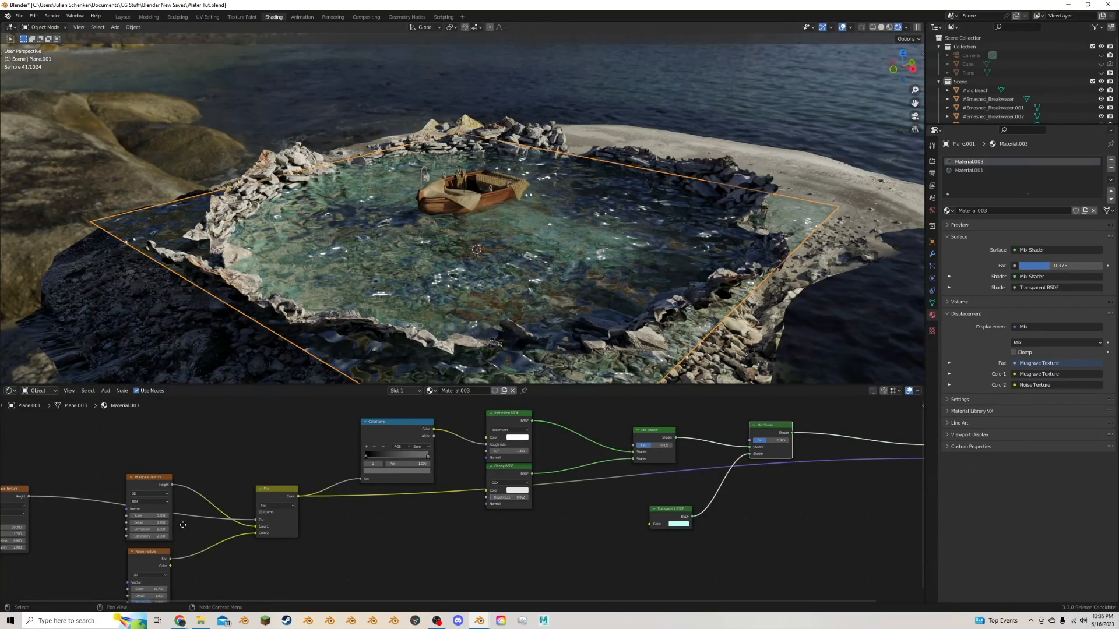
Step: Delete the Musgrave Texture driving the color Mix node's factor and examine the pool surface from a closer angle
{"action": "middle_click_drag", "start_coordinate": [183, 525], "coordinate": [319, 508]}
{"action": "scroll", "coordinate": [233, 495], "scroll_direction": "up", "scroll_amount": 1}
{"action": "left_click_drag", "start_coordinate": [125, 480], "coordinate": [130, 502]}
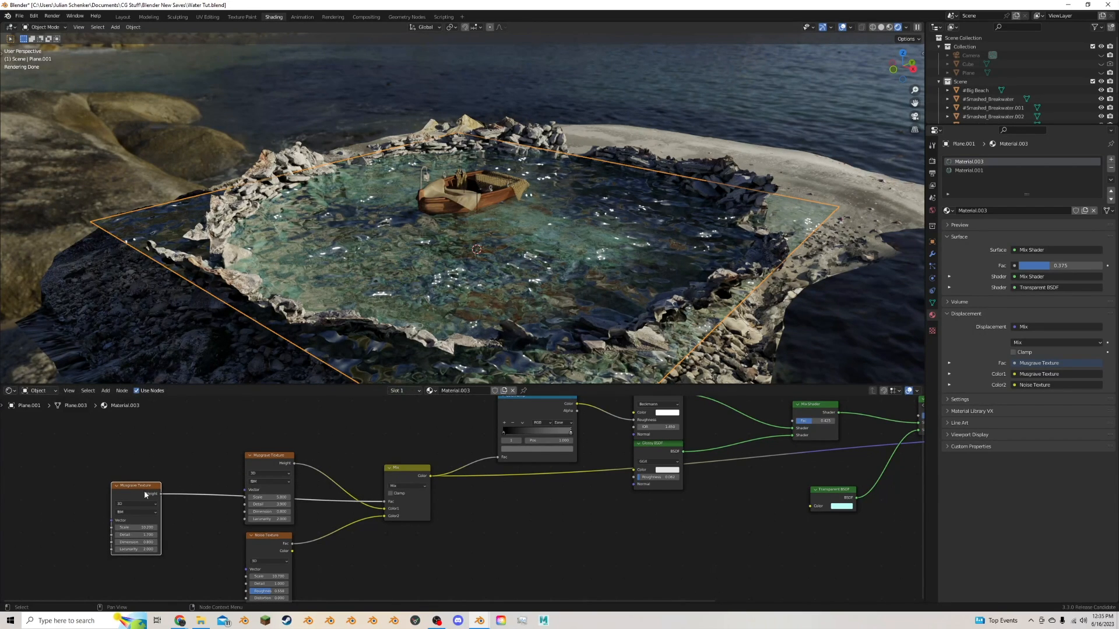
{"action": "key", "text": "Delete"}
{"action": "middle_click_drag", "start_coordinate": [159, 493], "coordinate": [109, 494]}
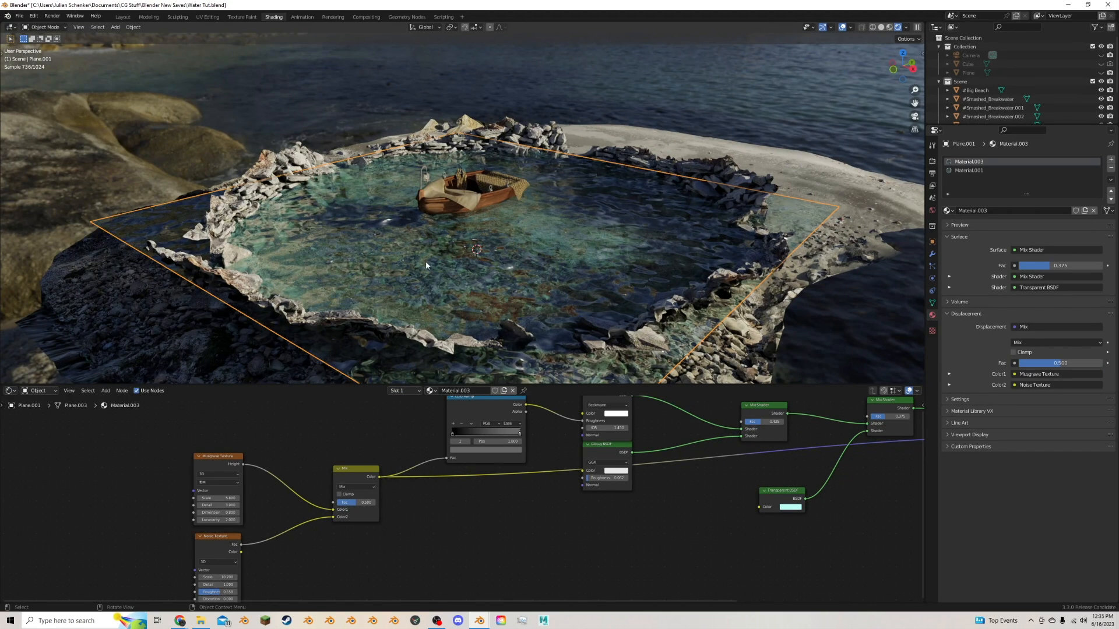
{"action": "middle_click_drag", "start_coordinate": [426, 265], "coordinate": [536, 251]}
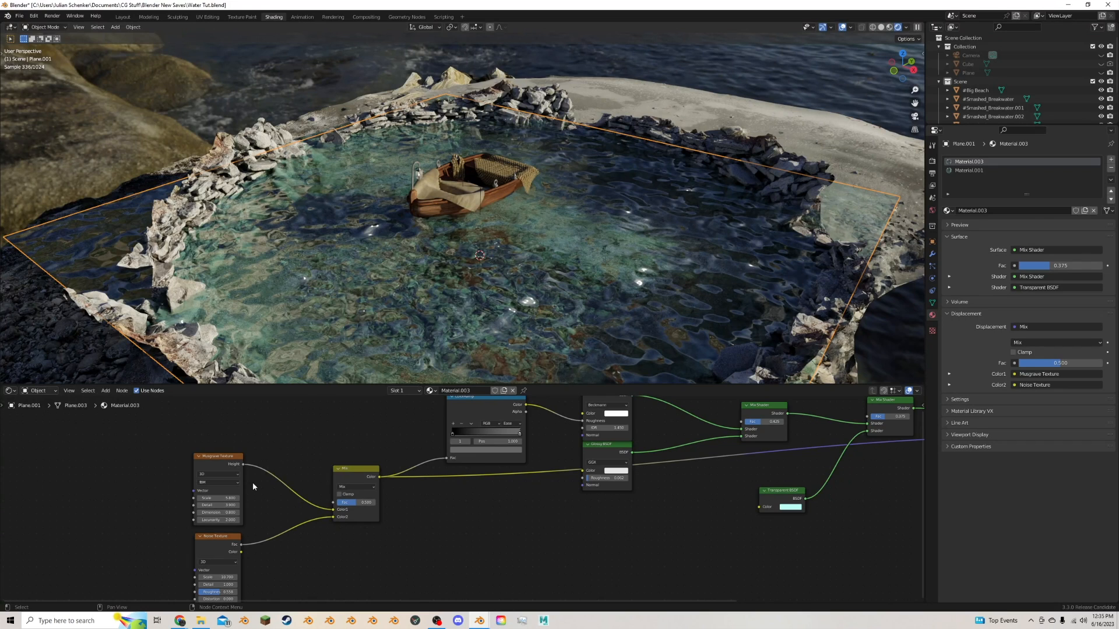
Step: Change the Noise Texture's dimensions to 4D
{"action": "middle_click_drag", "start_coordinate": [253, 481], "coordinate": [406, 444]}
{"action": "scroll", "coordinate": [382, 477], "scroll_direction": "up", "scroll_amount": 2}
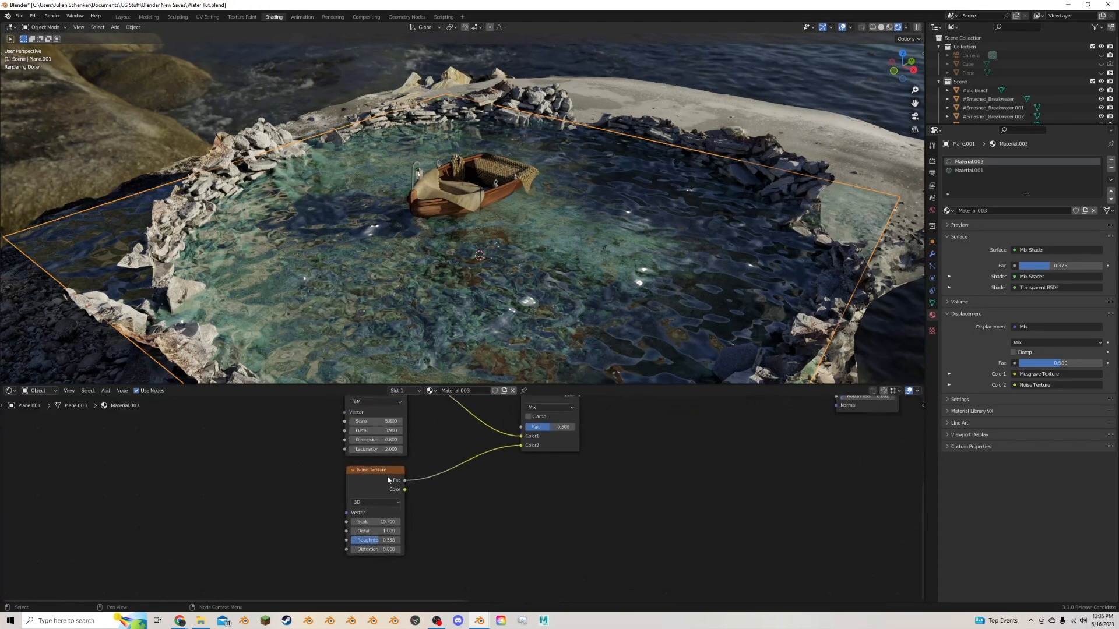
{"action": "left_click", "coordinate": [369, 504]}
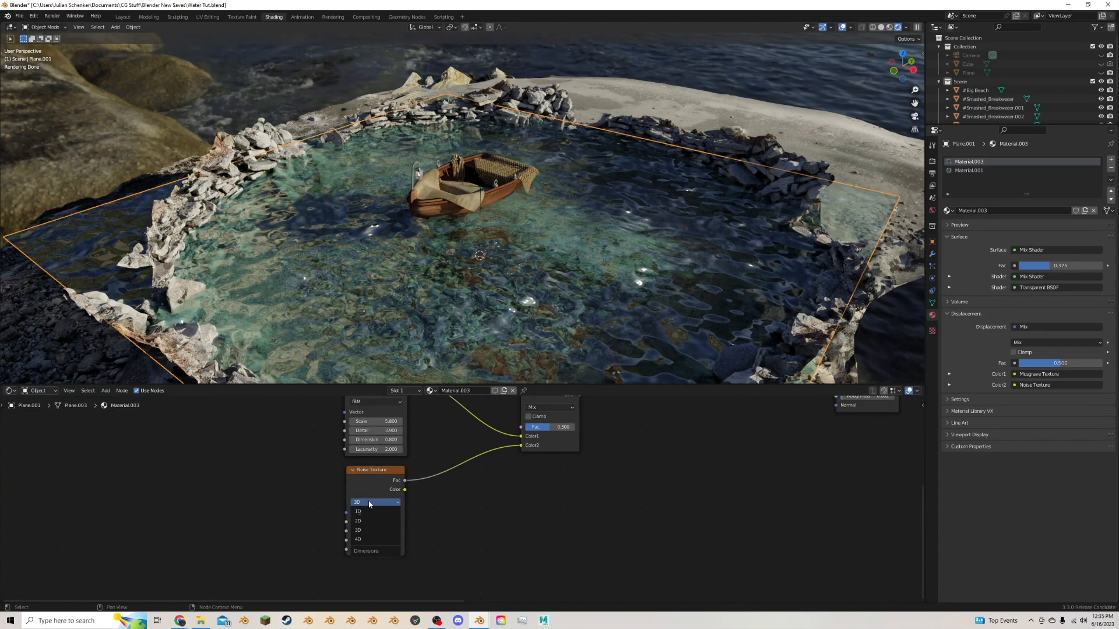
{"action": "left_click", "coordinate": [361, 541]}
{"action": "scroll", "coordinate": [365, 505], "scroll_direction": "up", "scroll_amount": 2}
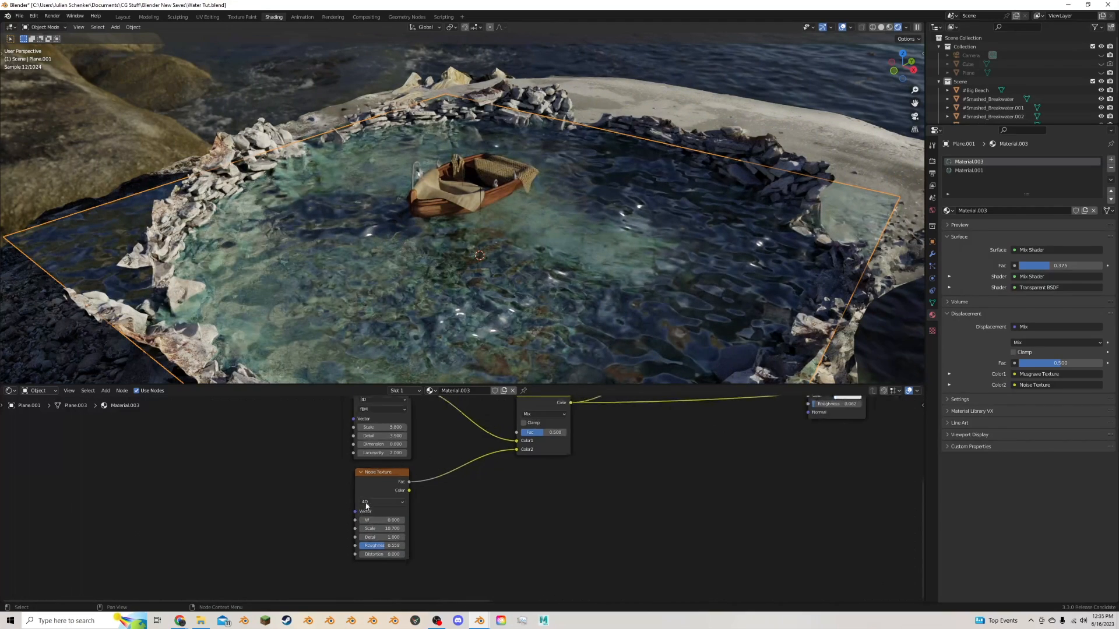
{"action": "left_click", "coordinate": [366, 504]}
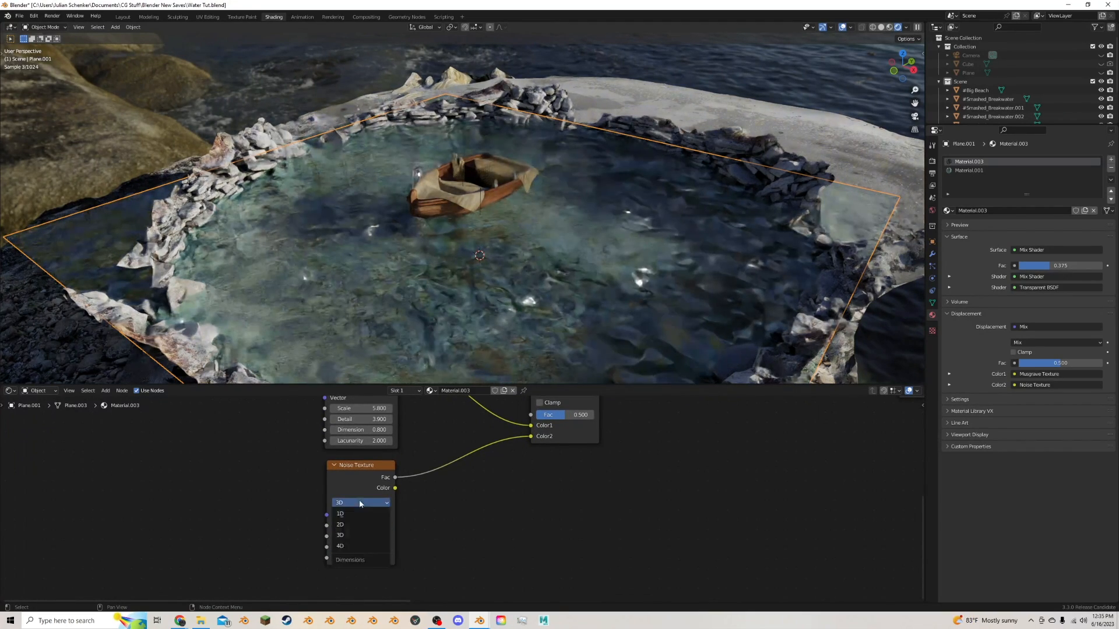
{"action": "left_click", "coordinate": [352, 546]}
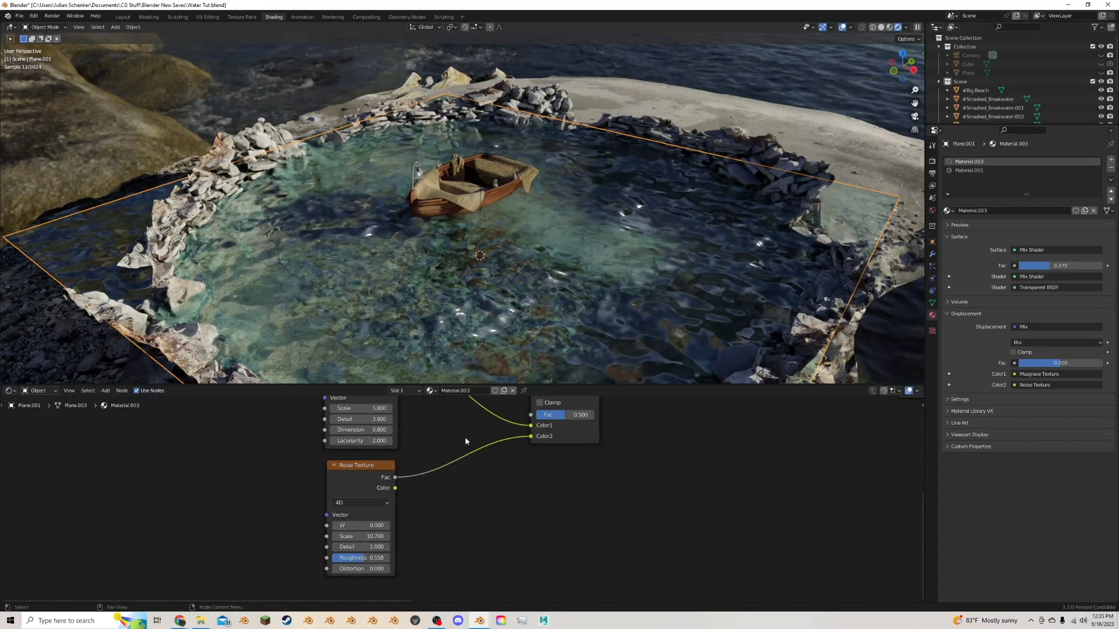
Step: Preview the color Mix node on the water plane and try out a different W value on the Noise Texture
{"action": "scroll", "coordinate": [443, 489], "scroll_direction": "down", "scroll_amount": 5}
{"action": "left_click", "coordinate": [520, 422], "text": "ctrl+shift"}
{"action": "scroll", "coordinate": [466, 474], "scroll_direction": "up", "scroll_amount": 1}
{"action": "middle_click_drag", "start_coordinate": [462, 477], "coordinate": [510, 434]}
{"action": "scroll", "coordinate": [501, 440], "scroll_direction": "up", "scroll_amount": 3}
{"action": "scroll", "coordinate": [437, 488], "scroll_direction": "up", "scroll_amount": 1}
{"action": "left_click_drag", "start_coordinate": [397, 484], "coordinate": [556, 484]}
{"action": "key", "text": "ctrl+z"}
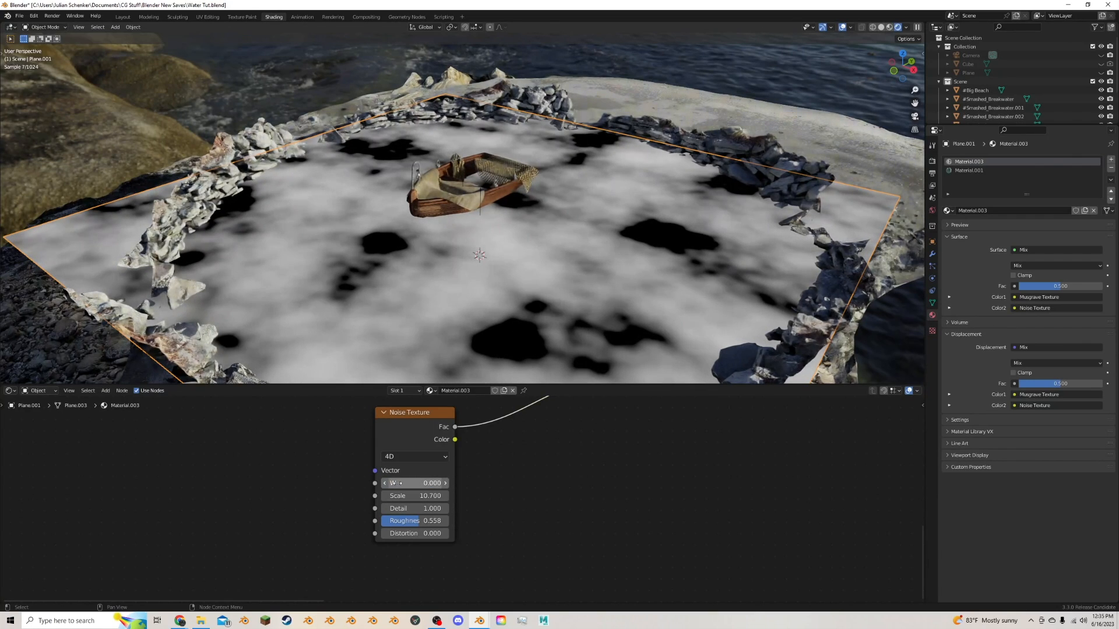
Step: Add Texture Coordinate and Mapping nodes to the Noise Texture's Vector input and move them farther back
{"action": "scroll", "coordinate": [327, 477], "scroll_direction": "down", "scroll_amount": 2}
{"action": "left_click", "coordinate": [429, 446]}
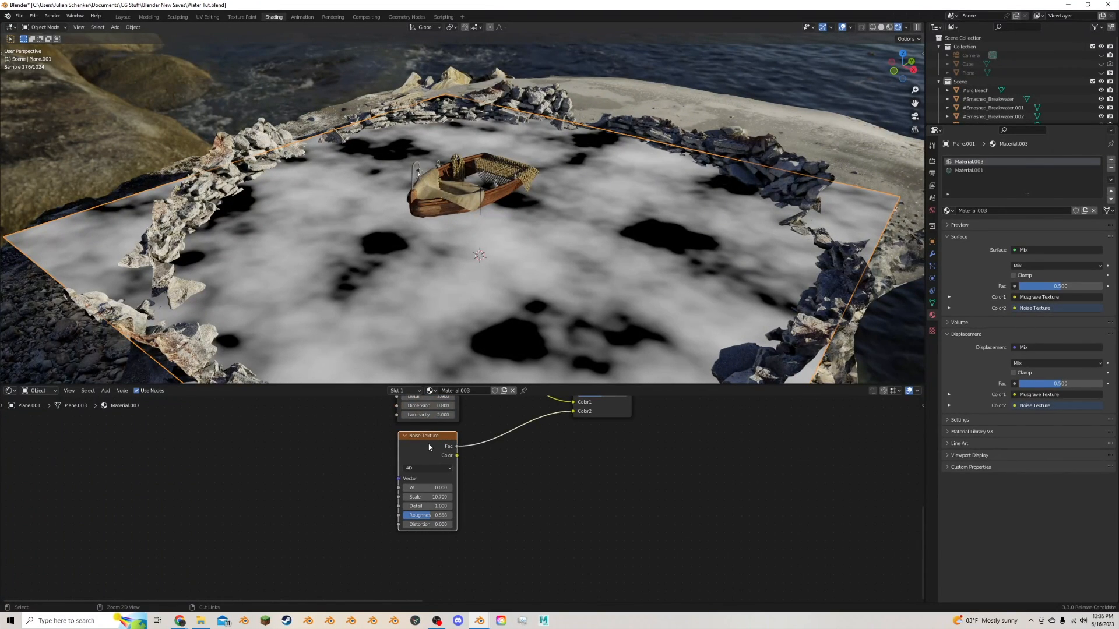
{"action": "key", "text": "ctrl+t"}
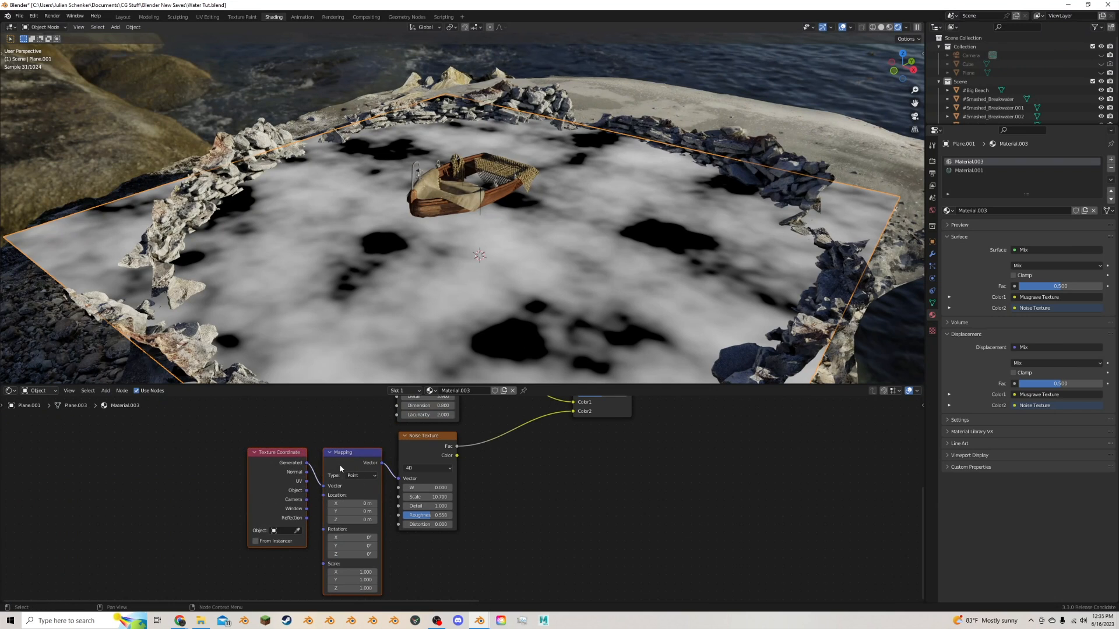
{"action": "key", "text": "g"}
{"action": "left_click", "coordinate": [287, 471]}
{"action": "middle_click_drag", "start_coordinate": [358, 508], "coordinate": [378, 468]}
{"action": "scroll", "coordinate": [376, 473], "scroll_direction": "up", "scroll_amount": 1}
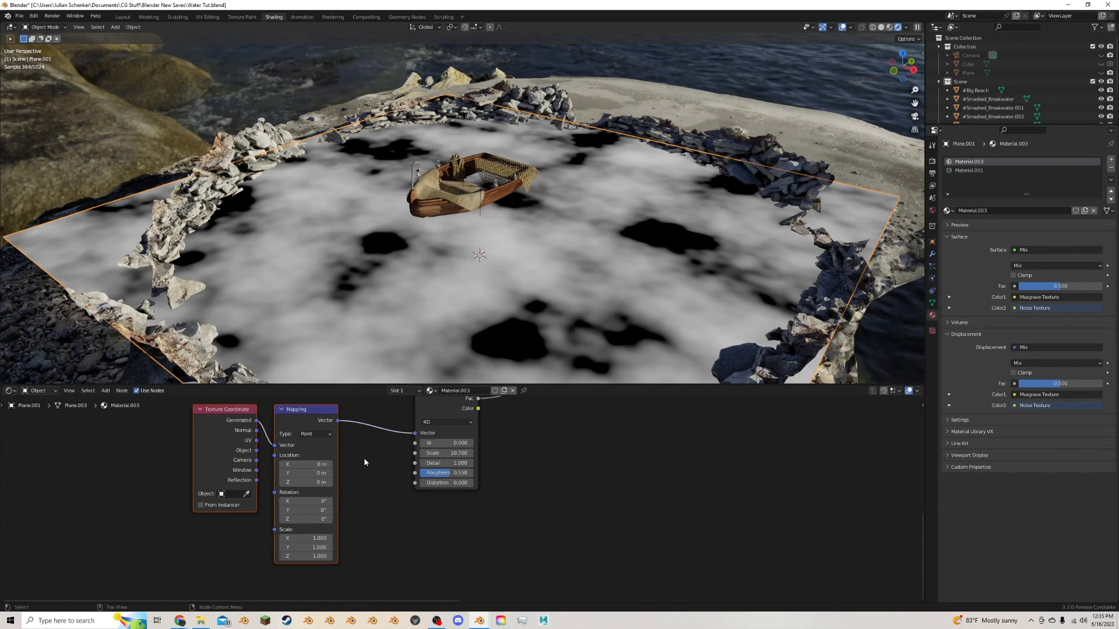
Step: Try shifting the Mapping node's X location to see the texture move across the plane
{"action": "left_click_drag", "start_coordinate": [309, 464], "coordinate": [326, 464]}
{"action": "left_click_drag", "start_coordinate": [306, 465], "coordinate": [253, 464]}
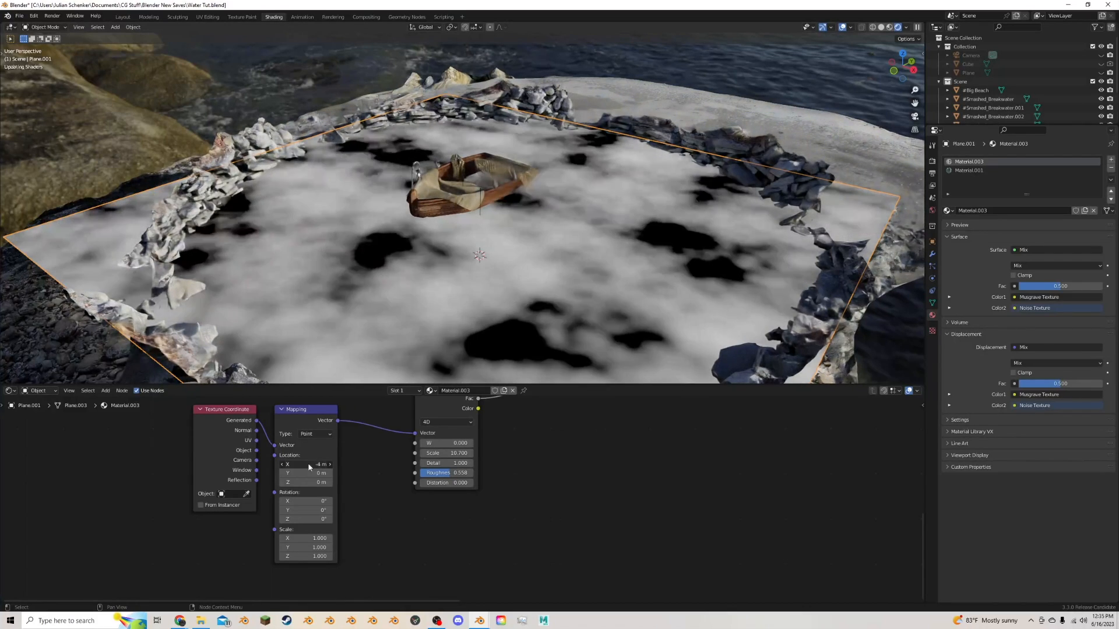
{"action": "key", "text": "ctrl+z"}
Step: Change the remaining Musgrave Texture's dimensions to 4D and try out a different W value on it
{"action": "scroll", "coordinate": [357, 450], "scroll_direction": "down", "scroll_amount": 3}
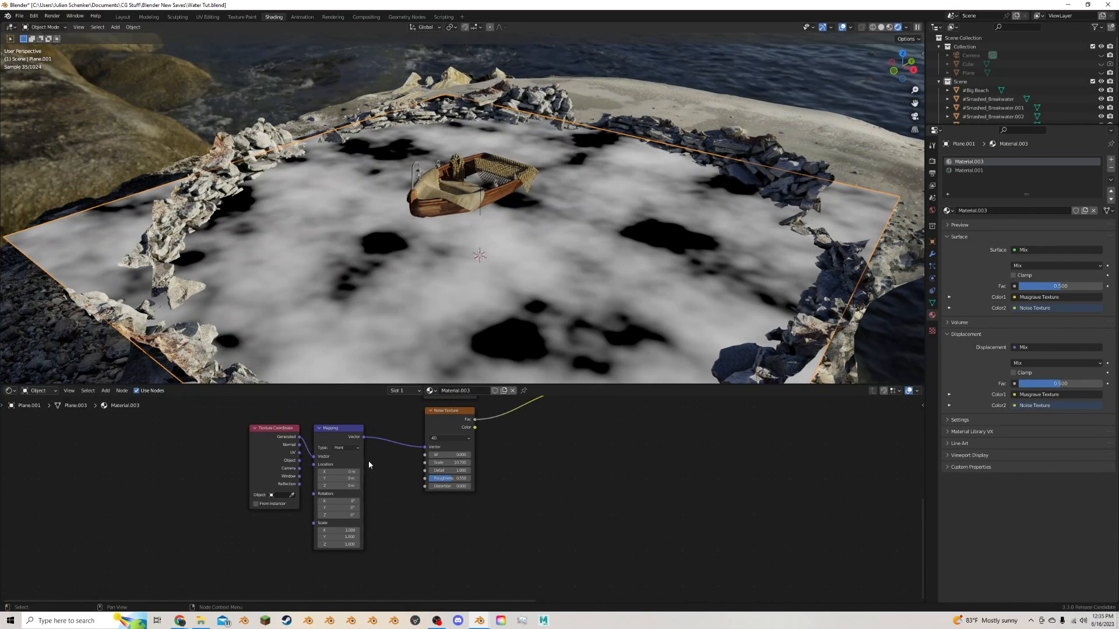
{"action": "scroll", "coordinate": [422, 453], "scroll_direction": "down", "scroll_amount": 1}
{"action": "middle_click_drag", "start_coordinate": [422, 453], "coordinate": [337, 484]}
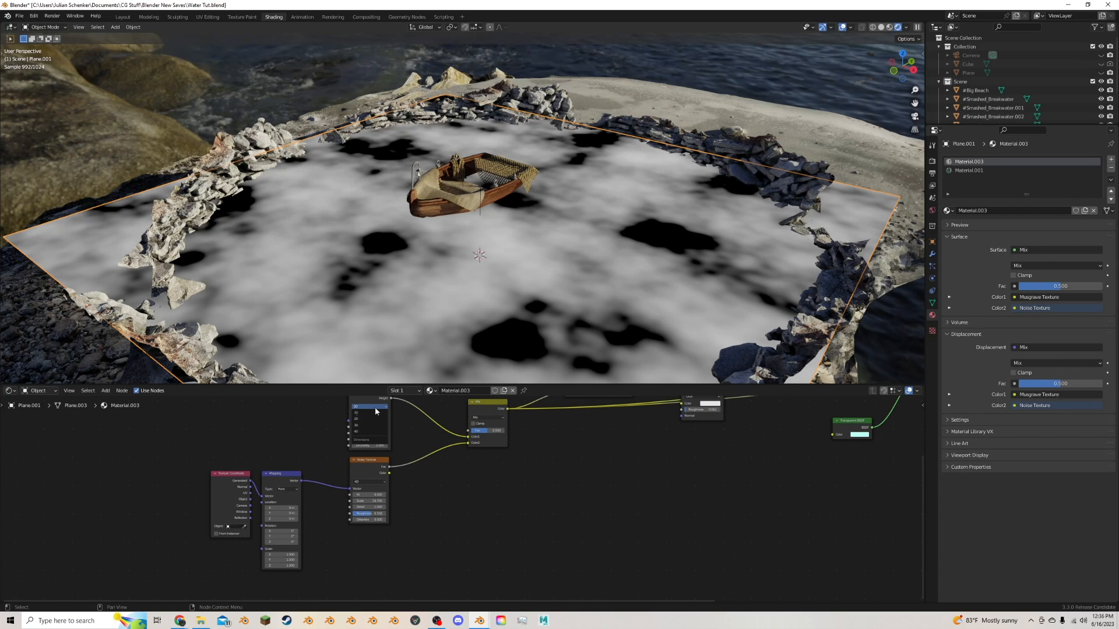
{"action": "left_click", "coordinate": [367, 431]}
{"action": "middle_click_drag", "start_coordinate": [366, 431], "coordinate": [420, 448]}
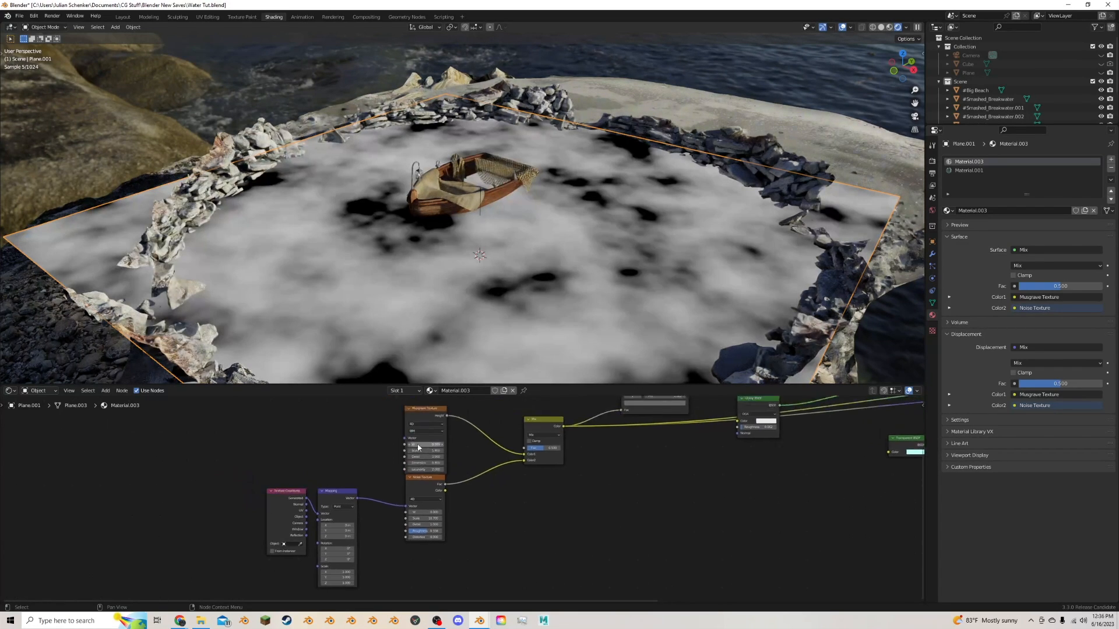
{"action": "scroll", "coordinate": [419, 447], "scroll_direction": "up", "scroll_amount": 6}
{"action": "left_click_drag", "start_coordinate": [408, 412], "coordinate": [451, 411]}
{"action": "key", "text": "ctrl+z"}
Step: Connect the Mapping node's Vector output to the Musgrave Texture's W input and move the Mapping and Texture Coordinate nodes back
{"action": "scroll", "coordinate": [407, 425], "scroll_direction": "down", "scroll_amount": 6}
{"action": "left_click_drag", "start_coordinate": [354, 500], "coordinate": [405, 445]}
{"action": "left_click_drag", "start_coordinate": [230, 445], "coordinate": [367, 561]}
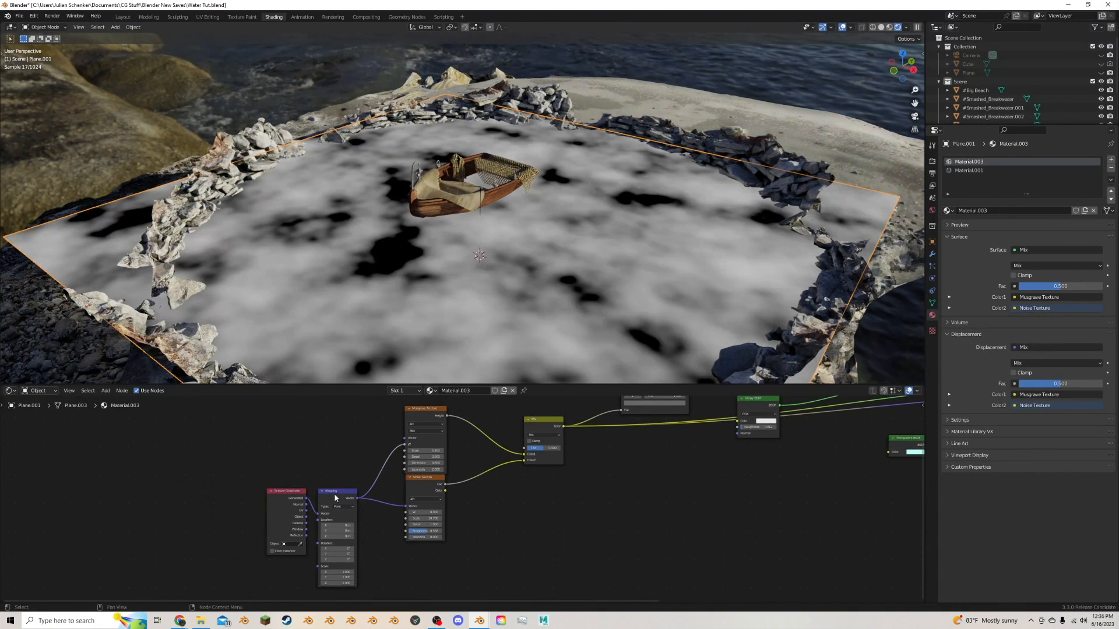
{"action": "left_click_drag", "start_coordinate": [330, 496], "coordinate": [303, 466]}
{"action": "scroll", "coordinate": [258, 467], "scroll_direction": "up", "scroll_amount": 4}
{"action": "middle_click_drag", "start_coordinate": [303, 466], "coordinate": [301, 497]}
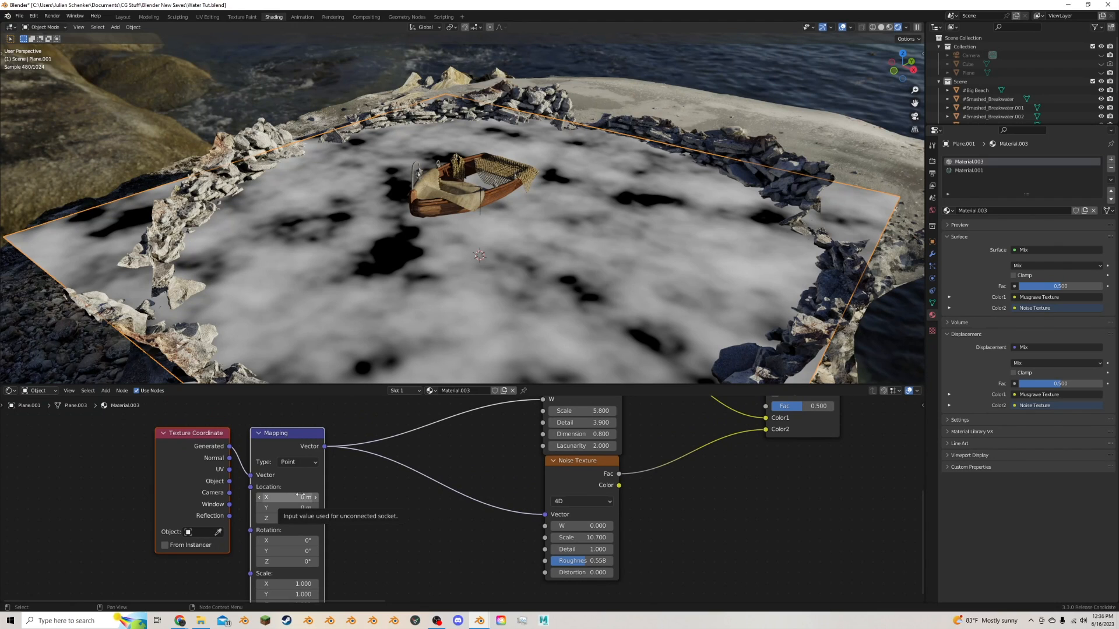
Step: Keyframe the Mapping node's Location at frame 1, and again at frame 20 with Z set to 0.2 m
{"action": "key", "text": "i"}
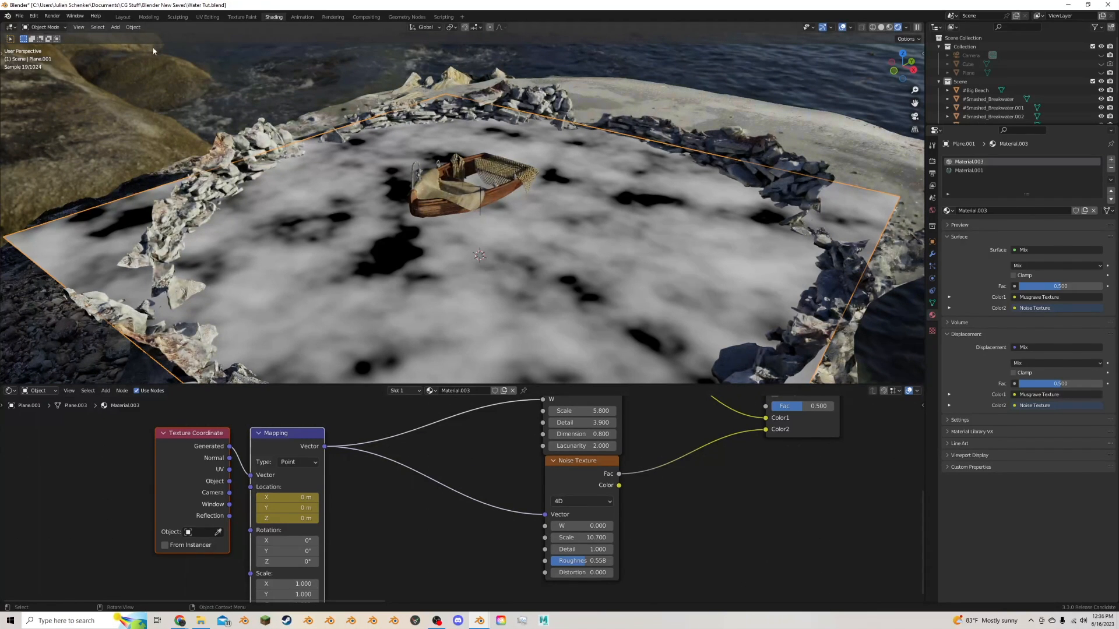
{"action": "left_click", "coordinate": [148, 17]}
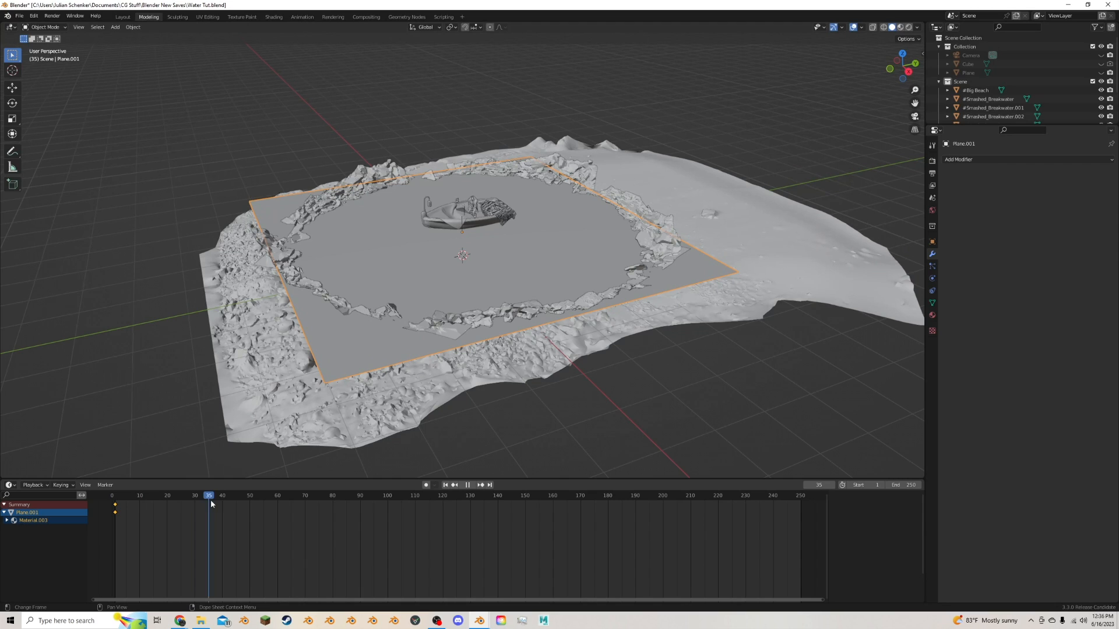
{"action": "left_click_drag", "start_coordinate": [211, 498], "coordinate": [187, 504]}
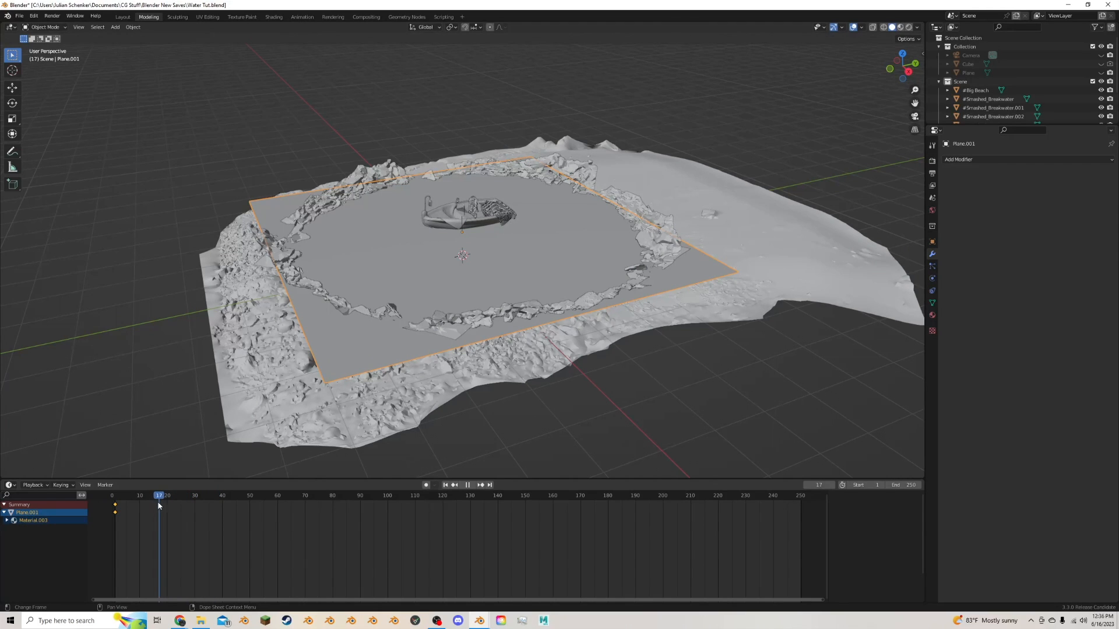
{"action": "left_click", "coordinate": [273, 17]}
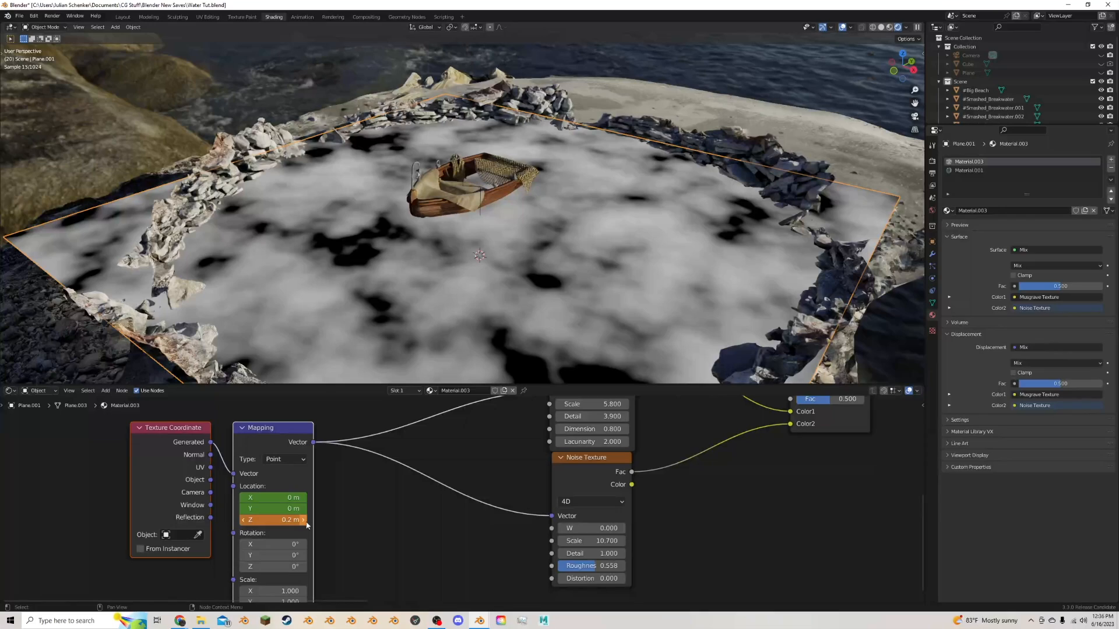
{"action": "left_click", "coordinate": [289, 520]}
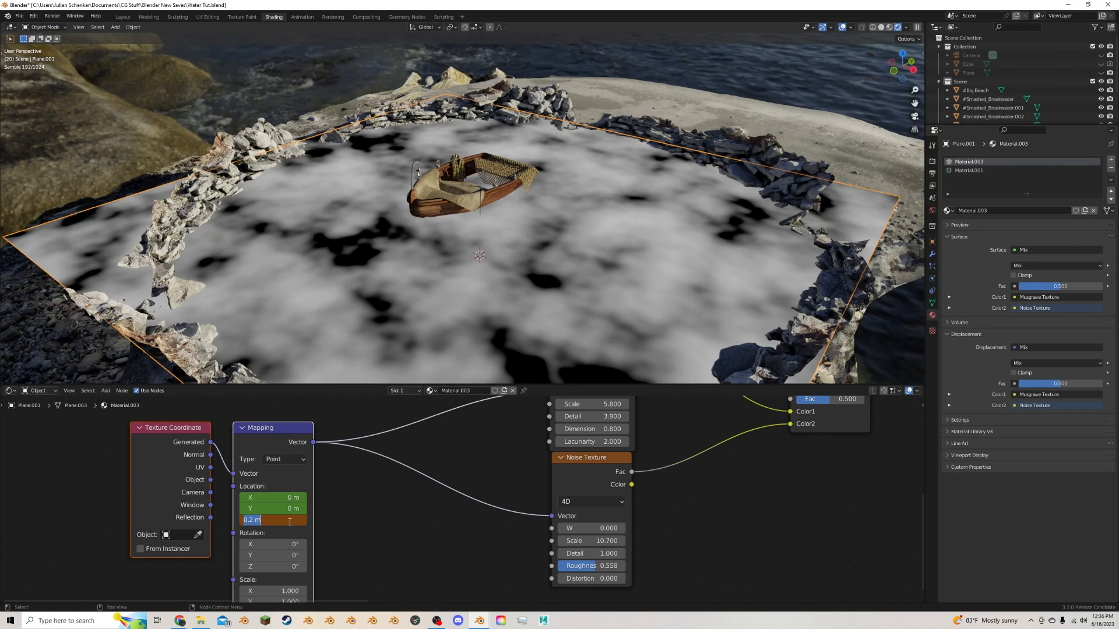
{"action": "key", "text": "Return"}
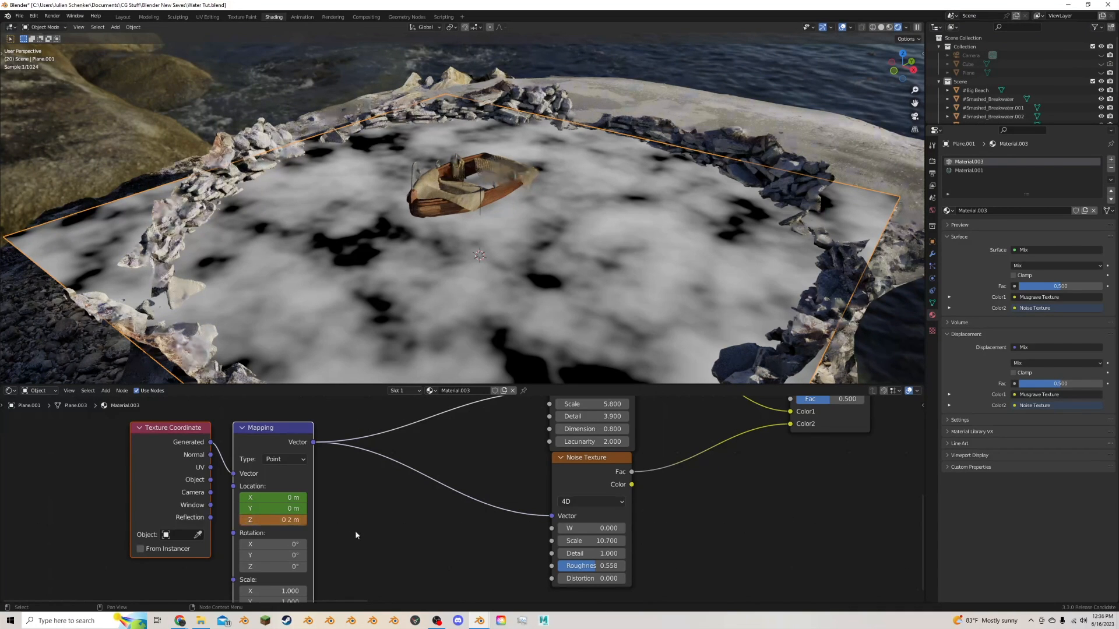
{"action": "key", "text": "i"}
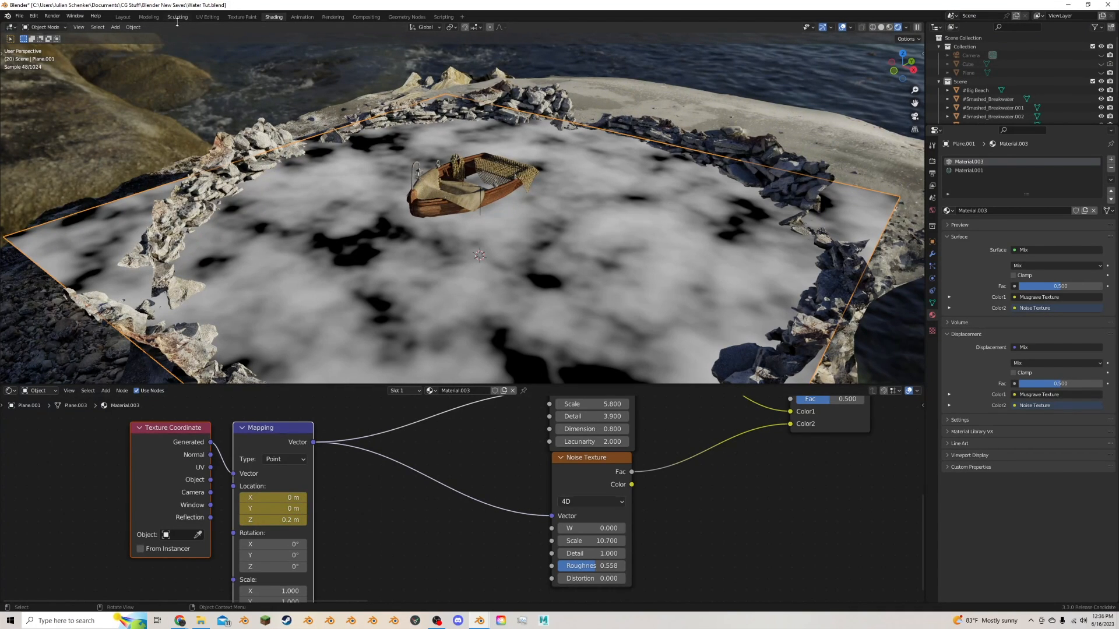
Step: Set the Location keyframes to Linear Extrapolation in the timeline and play back the texture animation
{"action": "left_click", "coordinate": [123, 17]}
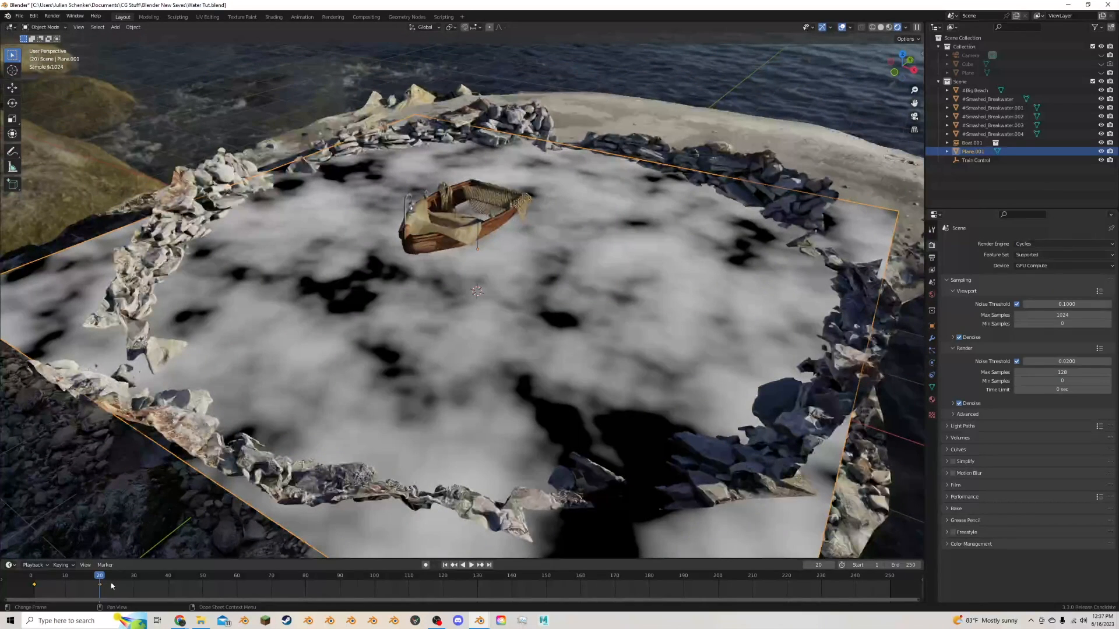
{"action": "key", "text": "shift+e"}
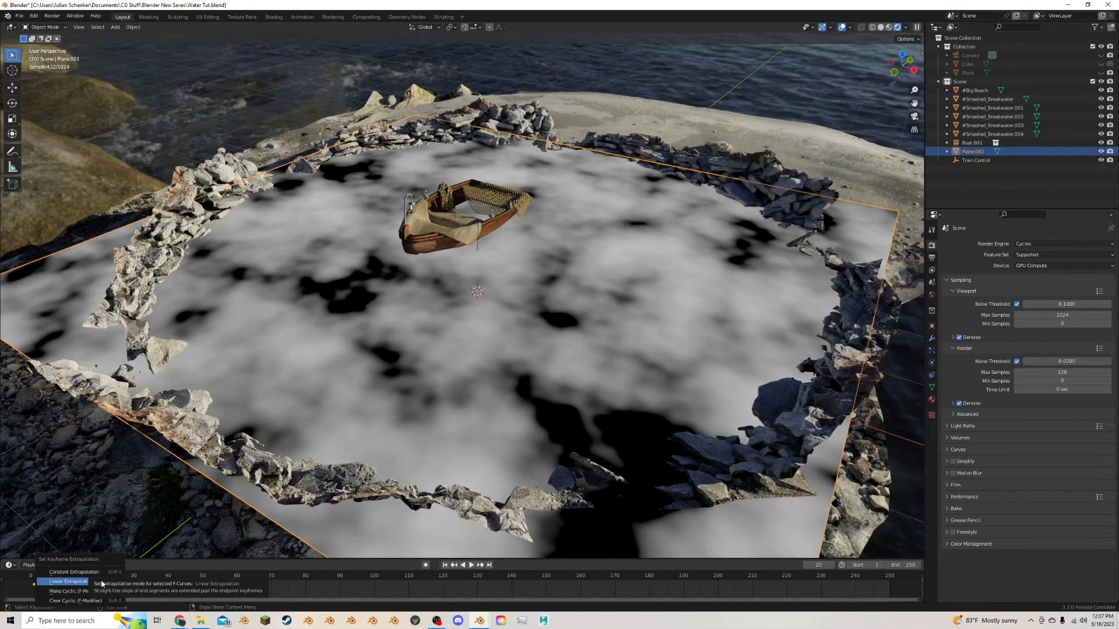
{"action": "left_click", "coordinate": [101, 584]}
{"action": "left_click", "coordinate": [471, 565]}
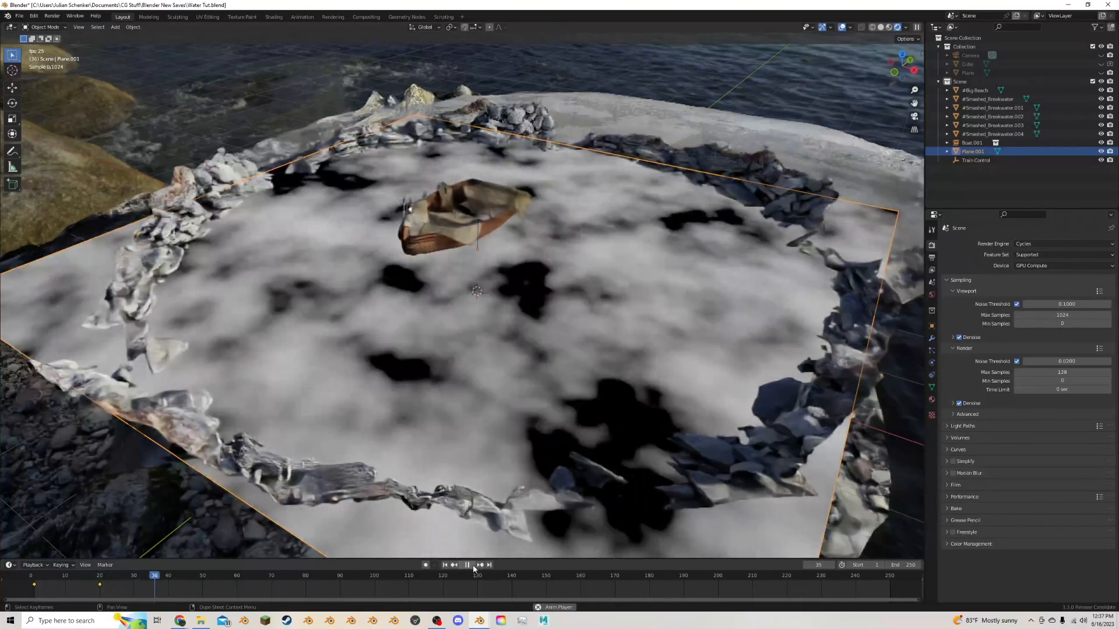
{"action": "left_click", "coordinate": [469, 569]}
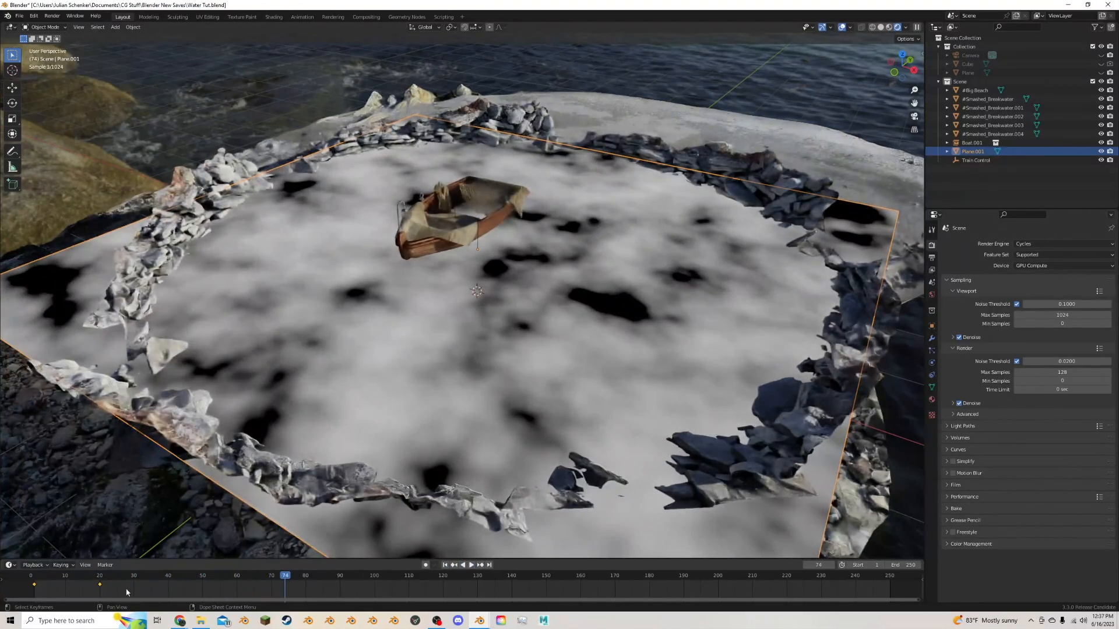
Step: Move the second Location keyframe from frame 20 to frame 60 and play the slowed texture animation from the start
{"action": "left_click_drag", "start_coordinate": [101, 585], "coordinate": [244, 591]}
{"action": "left_click", "coordinate": [446, 565]}
{"action": "left_click", "coordinate": [475, 569]}
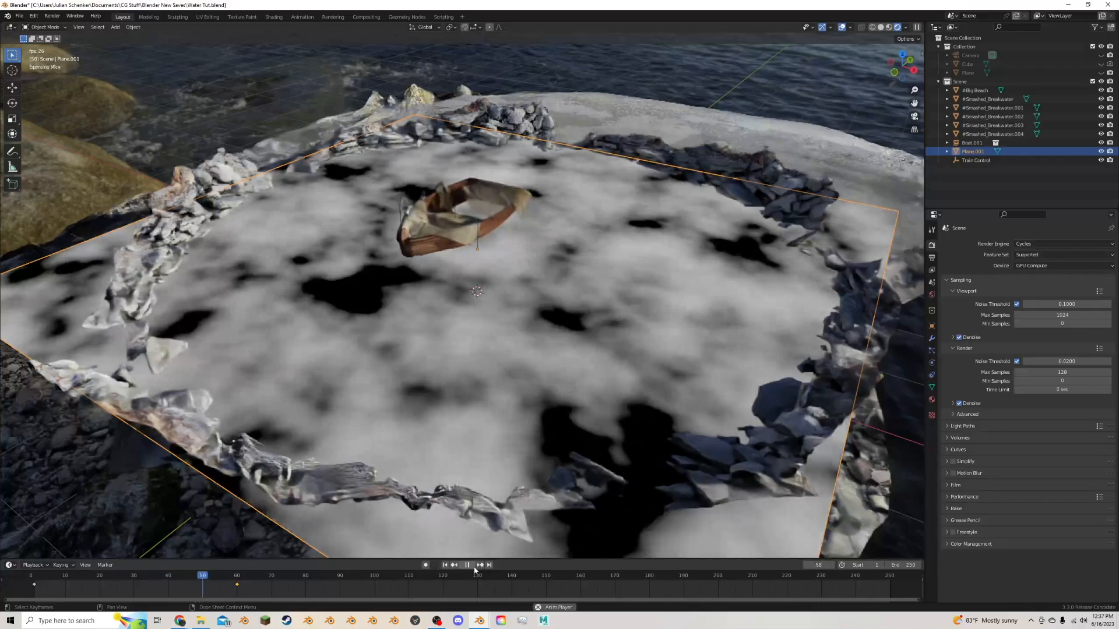
{"action": "key", "text": "Escape"}
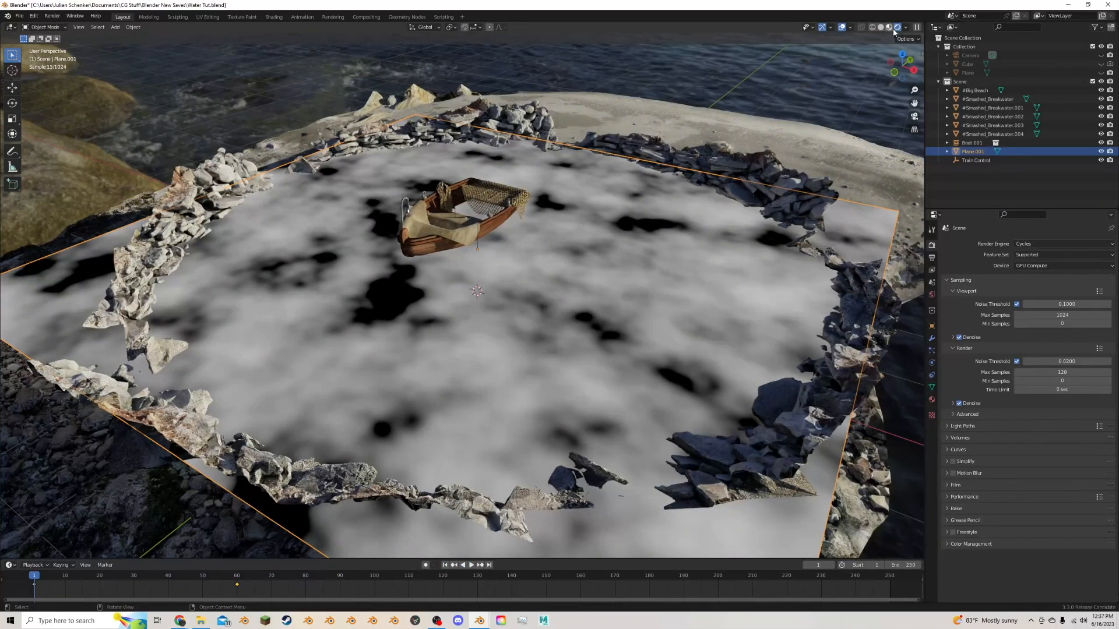
Step: Set the Layout viewport to Material Preview shading and reconnect the final Mix Shader to the Material Output in the Shading workspace
{"action": "left_click", "coordinate": [893, 29]}
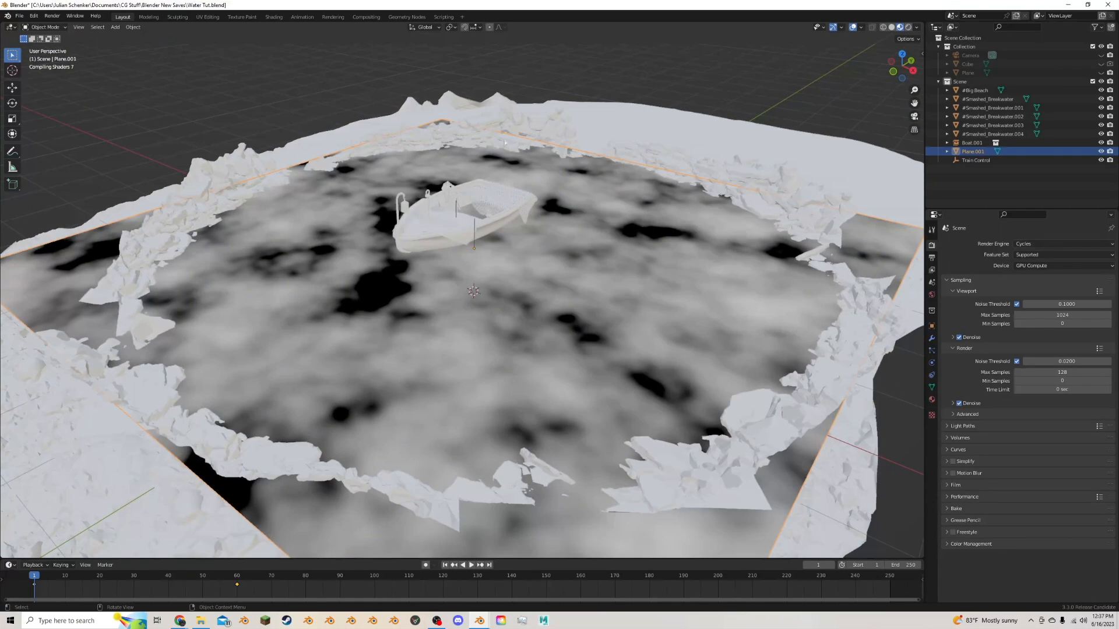
{"action": "left_click", "coordinate": [274, 17]}
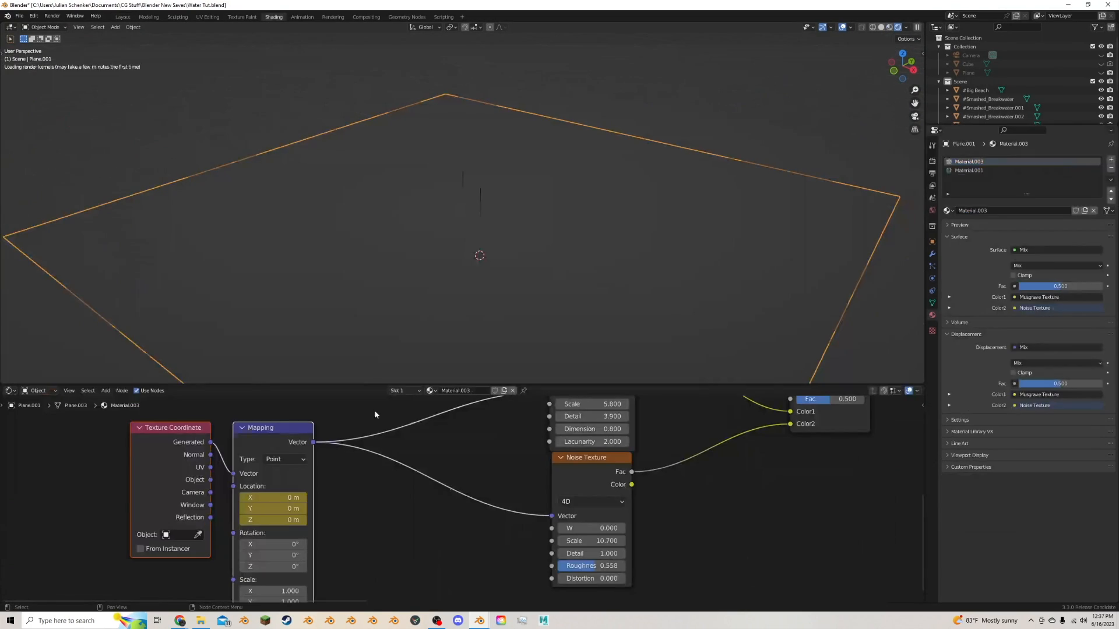
{"action": "scroll", "coordinate": [449, 455], "scroll_direction": "down", "scroll_amount": 5}
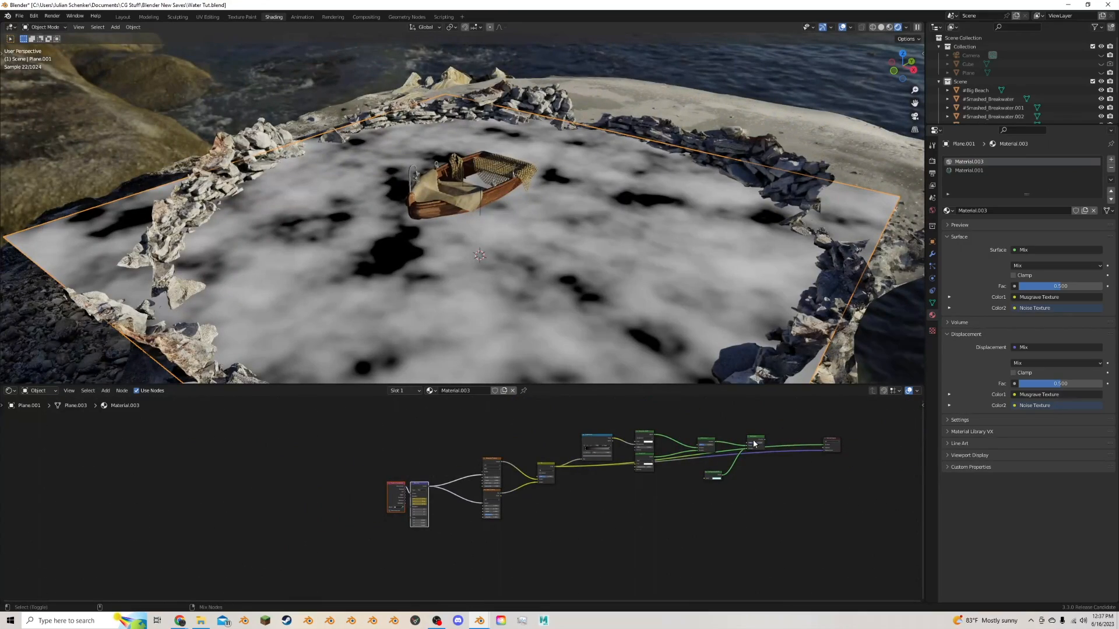
{"action": "left_click", "coordinate": [754, 444], "text": "ctrl+shift"}
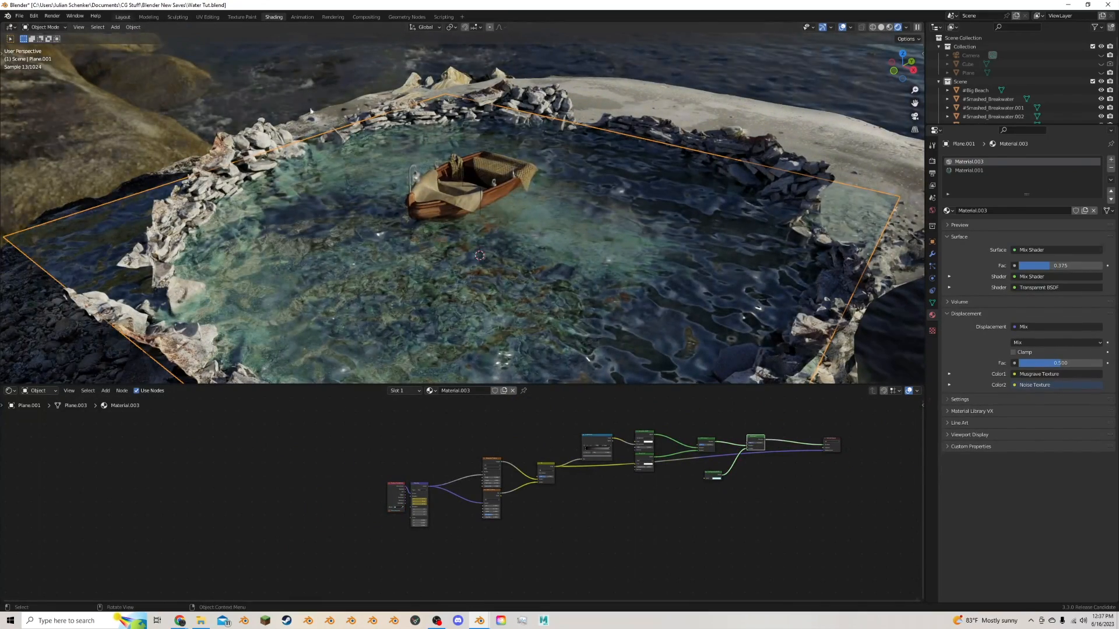
Step: Play back the water animation in the Layout workspace and examine the moving ripples around the boat up close
{"action": "left_click", "coordinate": [122, 17]}
{"action": "scroll", "coordinate": [443, 215], "scroll_direction": "up", "scroll_amount": 4}
{"action": "scroll", "coordinate": [444, 221], "scroll_direction": "down", "scroll_amount": 2}
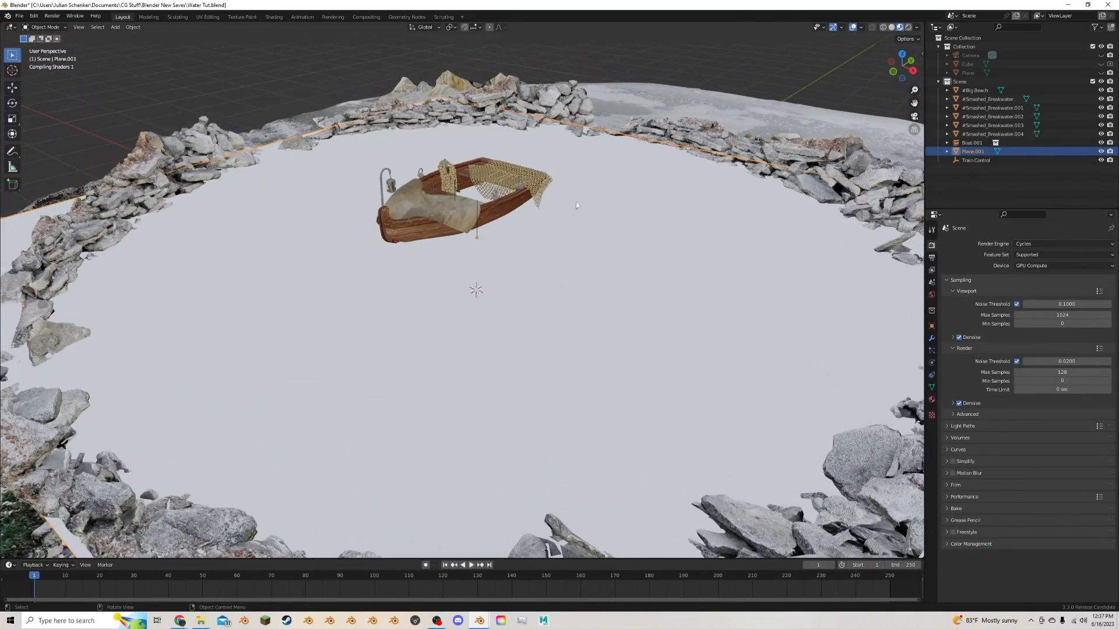
{"action": "key", "text": "space"}
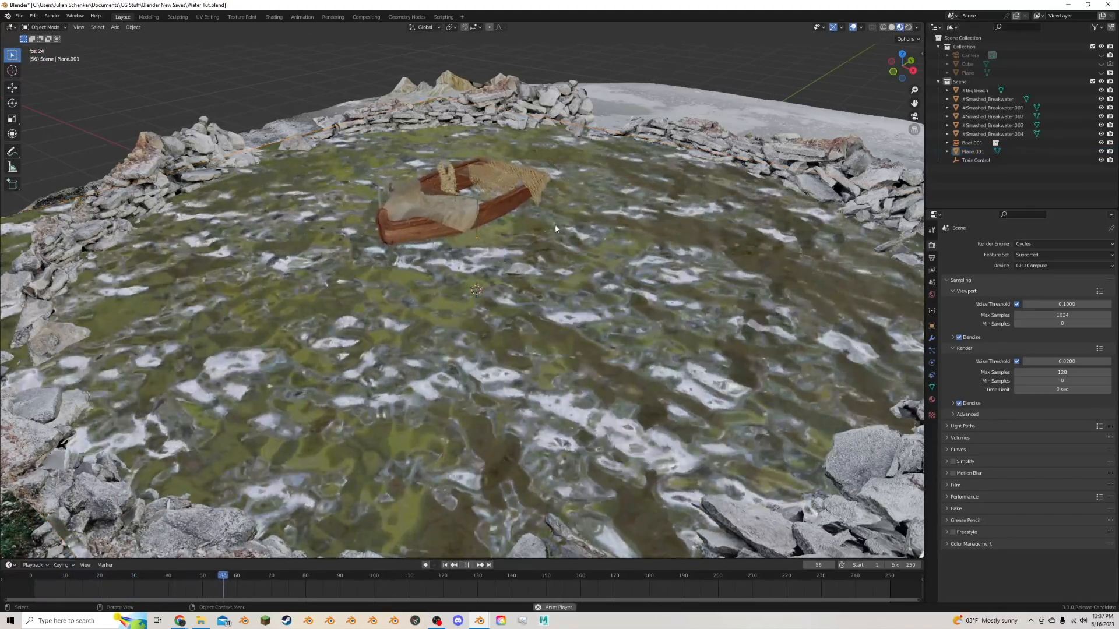
{"action": "scroll", "coordinate": [524, 198], "scroll_direction": "up", "scroll_amount": 3}
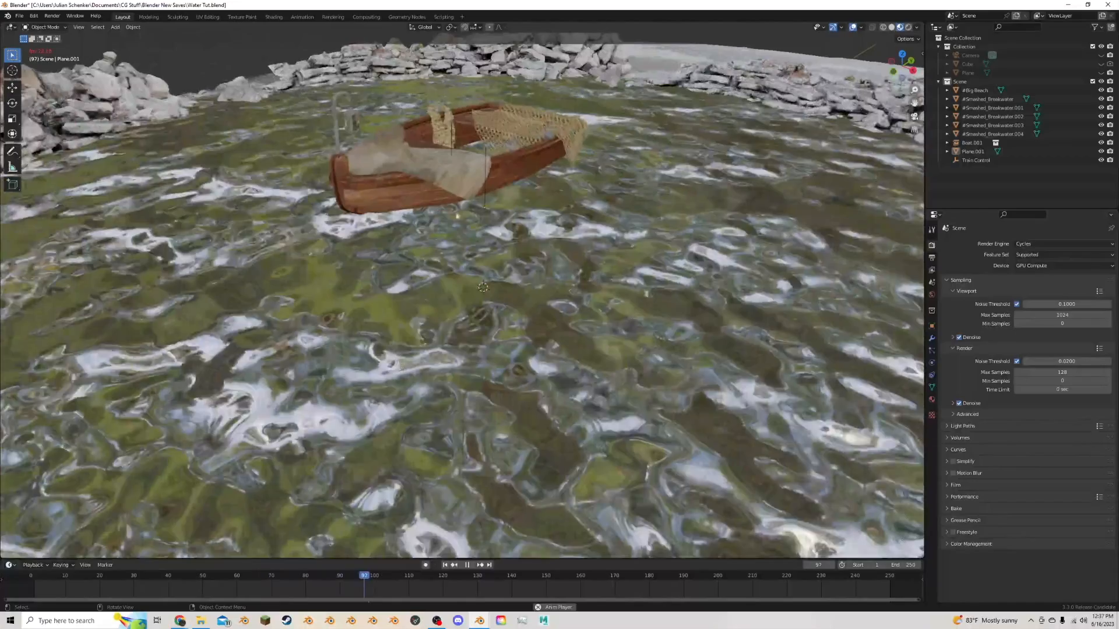